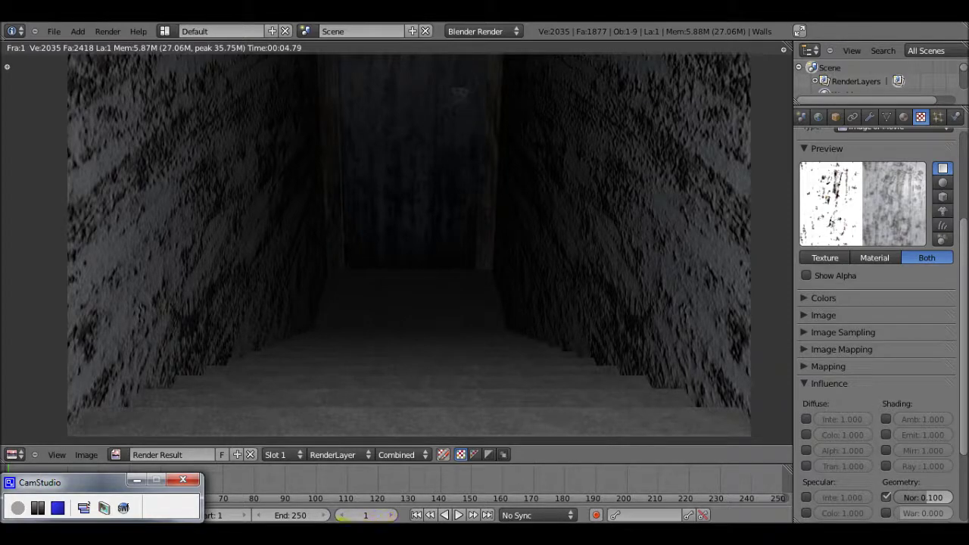
# Step: Switch to the photo viewer and examine the darkhallway5 reference render of the flashlight-lit hallway
pyautogui.click(335, 513)
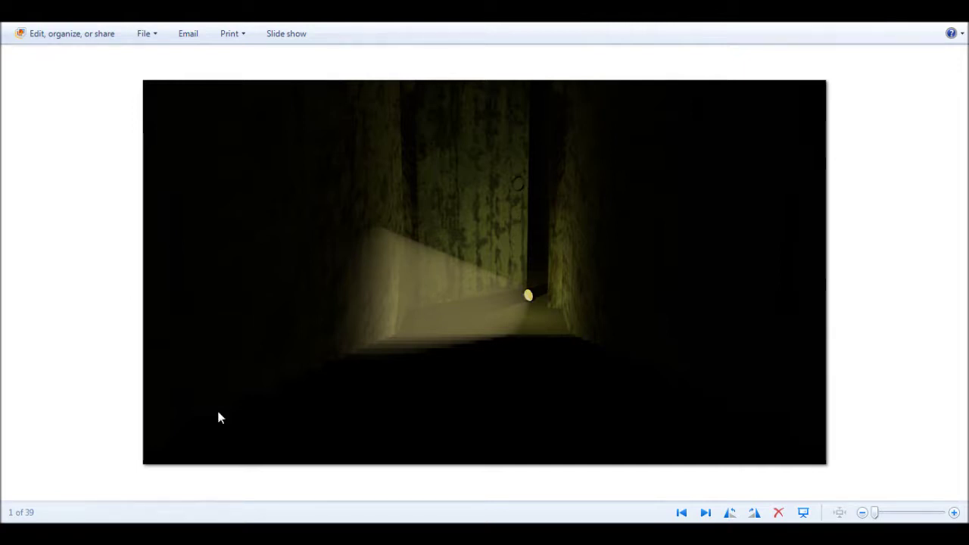
pyautogui.moveTo(195, 512)
pyautogui.click(216, 500)
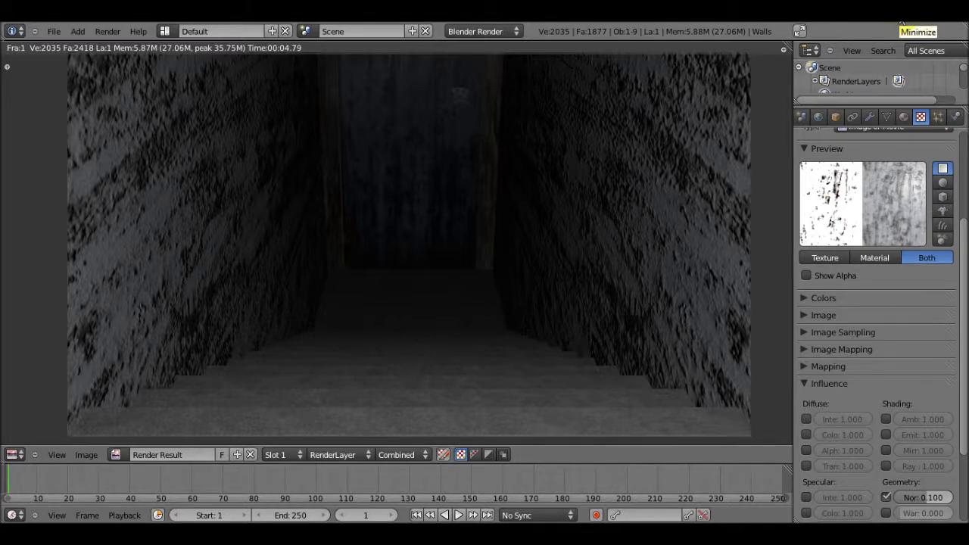
pyautogui.click(900, 22)
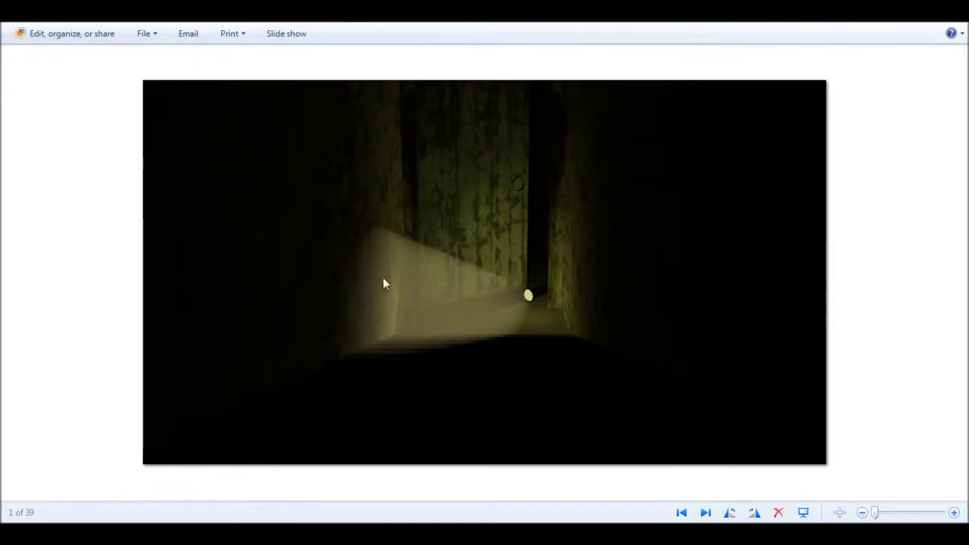
# Step: Switch to the browser and look through the renders and light test posted in the Creepy Staircases forum thread
pyautogui.click(30, 520)
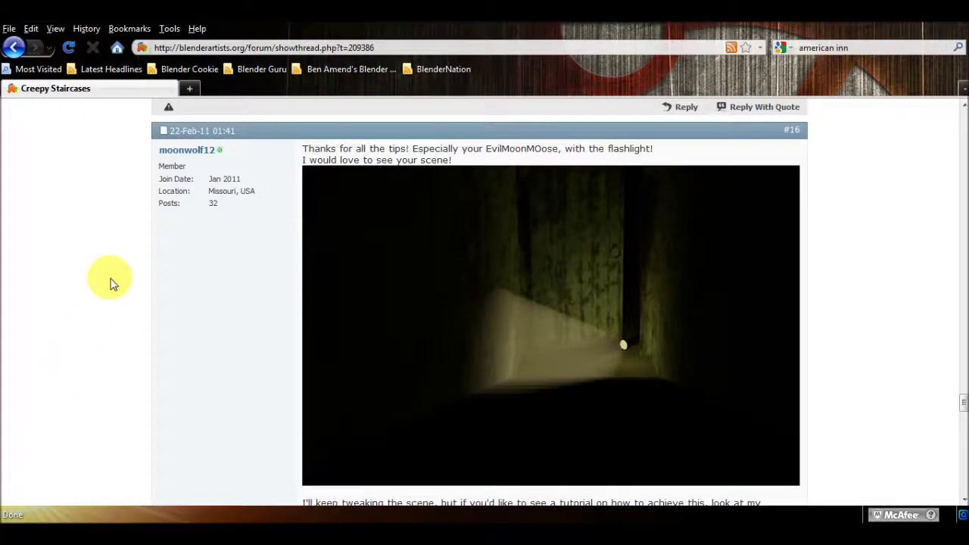
pyautogui.scroll(5, 109, 277)
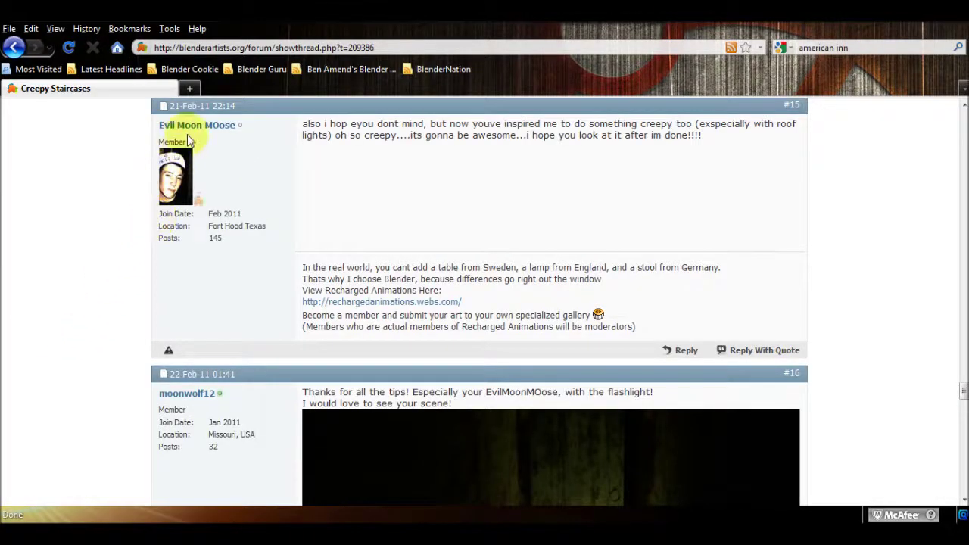
pyautogui.scroll(-4, 410, 367)
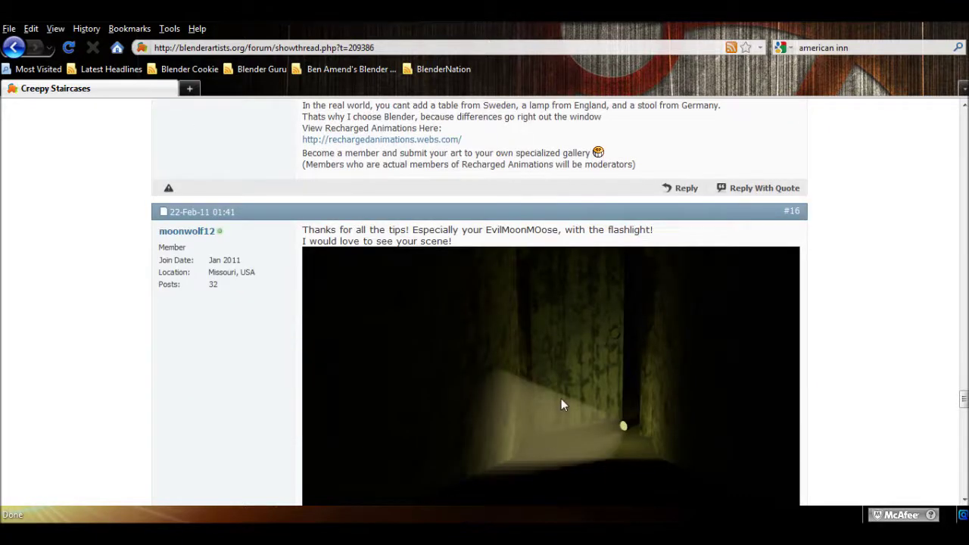
pyautogui.scroll(-10, 536, 399)
pyautogui.scroll(20, 536, 399)
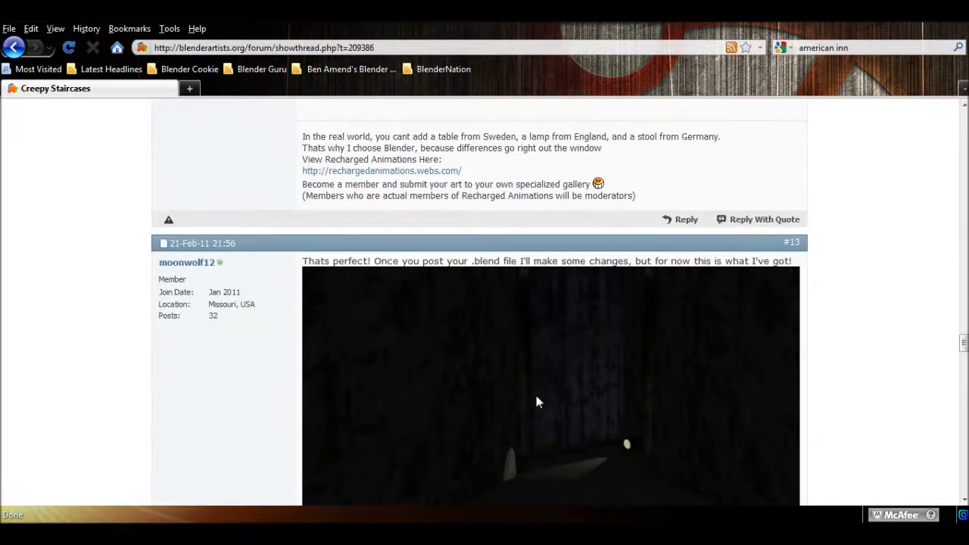
pyautogui.scroll(5, 513, 389)
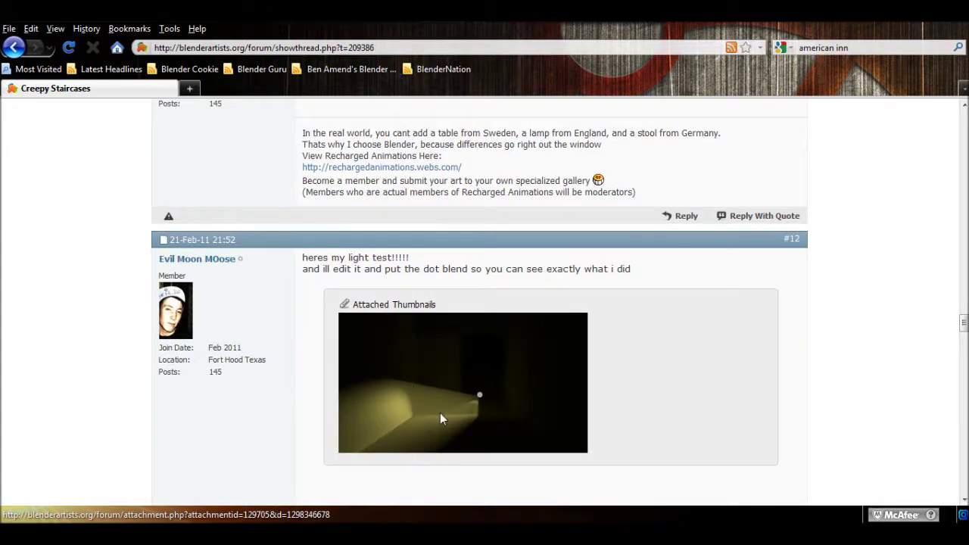
# Step: Read the spot lamp, halo and second-lamp advice in post #14 and compare it with the renders in posts #13 and #16
pyautogui.scroll(-14, 482, 403)
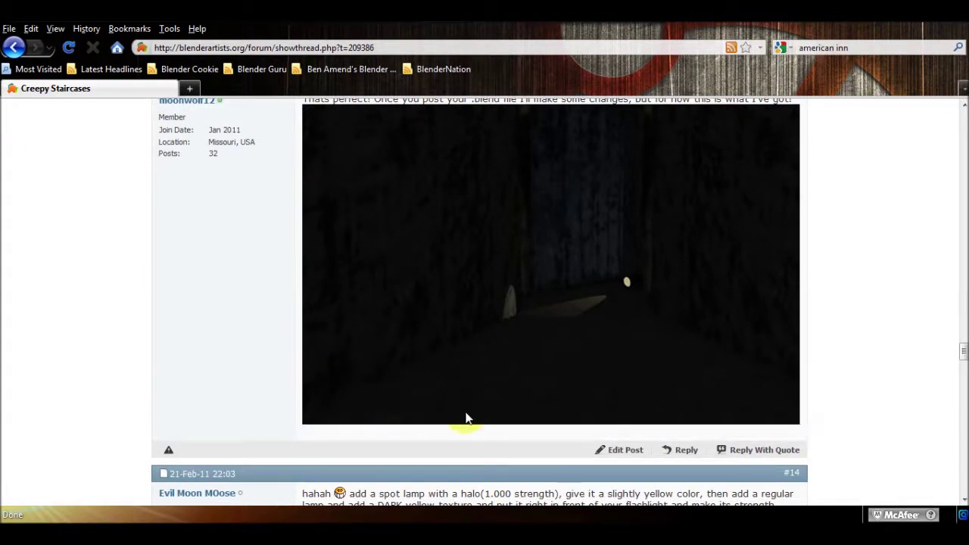
pyautogui.scroll(-4, 470, 409)
pyautogui.scroll(-2, 187, 324)
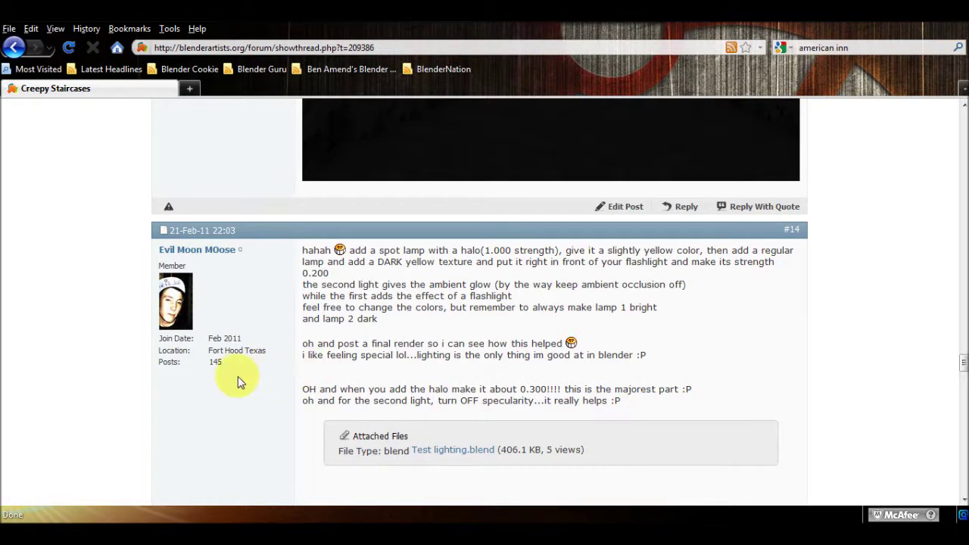
pyautogui.scroll(-15, 212, 383)
pyautogui.scroll(-4, 103, 383)
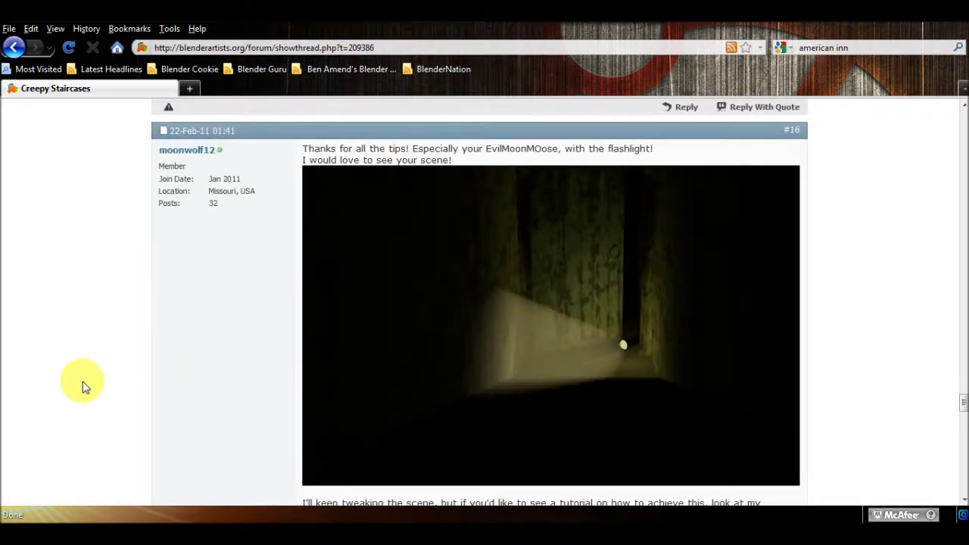
pyautogui.scroll(9, 86, 384)
pyautogui.scroll(7, 86, 384)
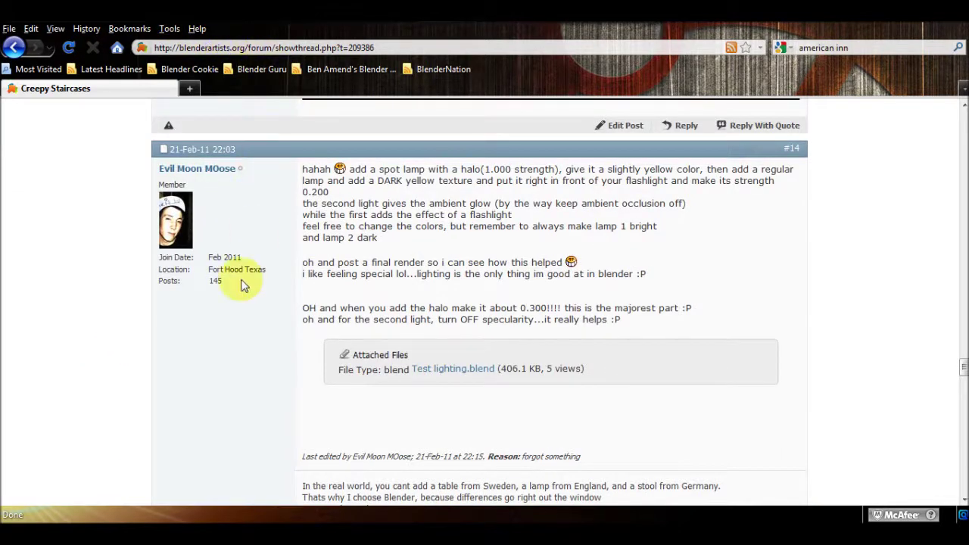
pyautogui.scroll(-8, 178, 309)
pyautogui.scroll(2, 175, 307)
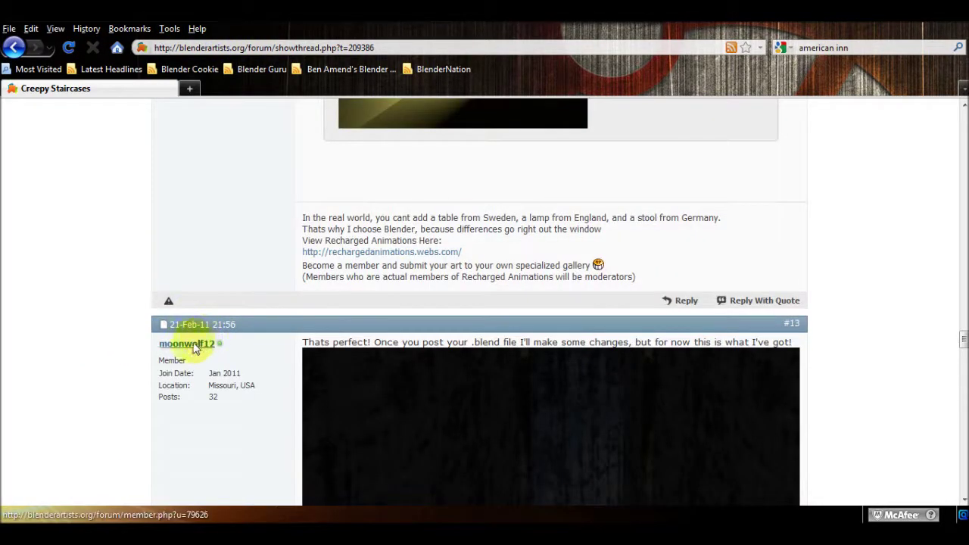
pyautogui.scroll(-15, 60, 401)
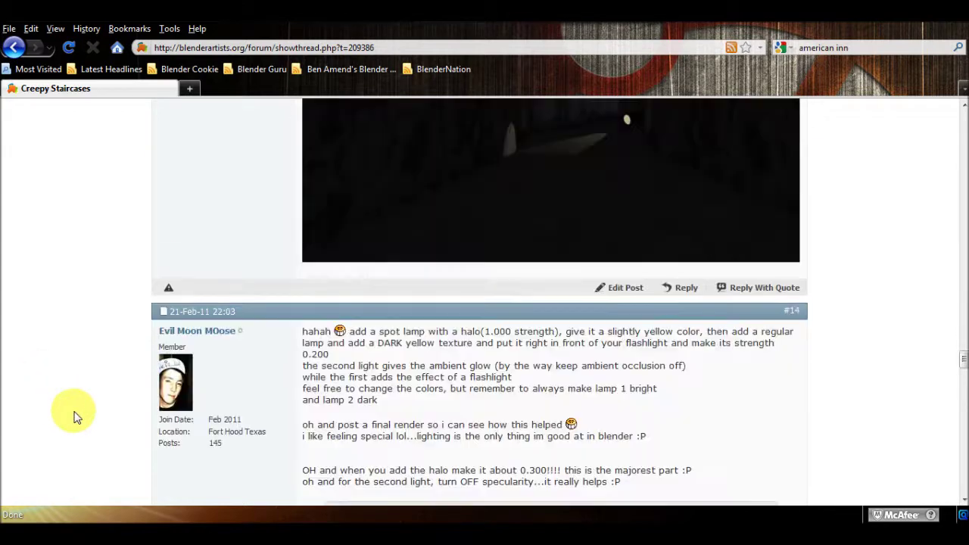
pyautogui.scroll(-6, 74, 416)
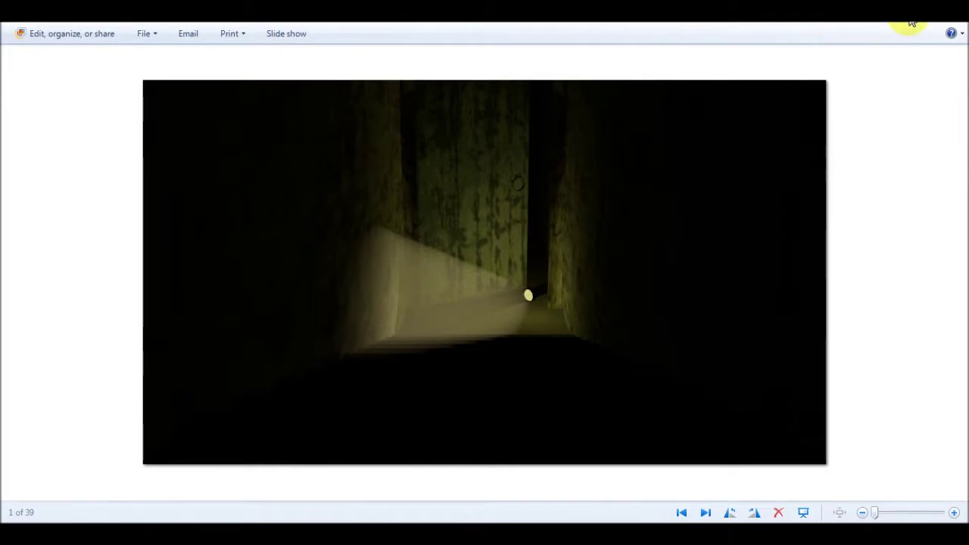
# Step: Switch back to Blender, leave the render result and select the door at the end of the hallway
pyautogui.click(912, 23)
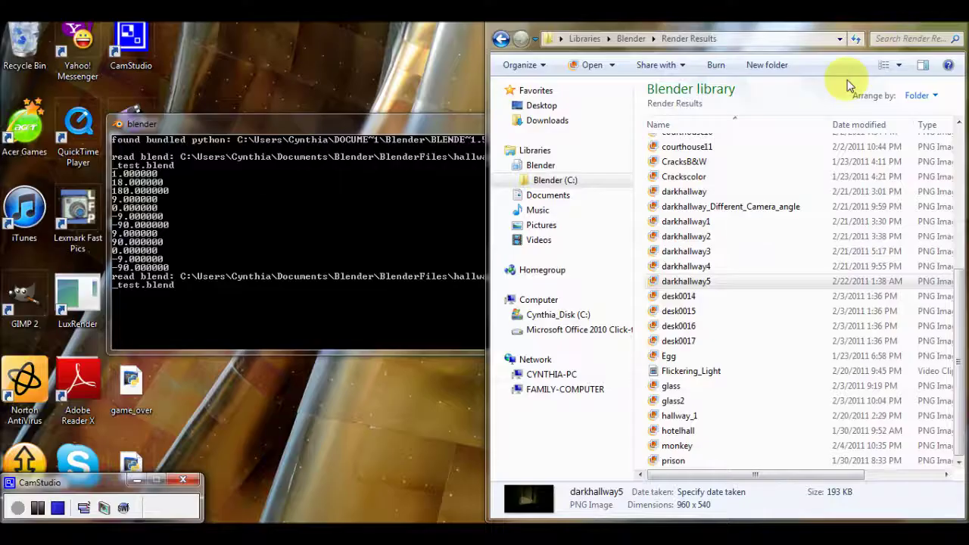
pyautogui.click(270, 490)
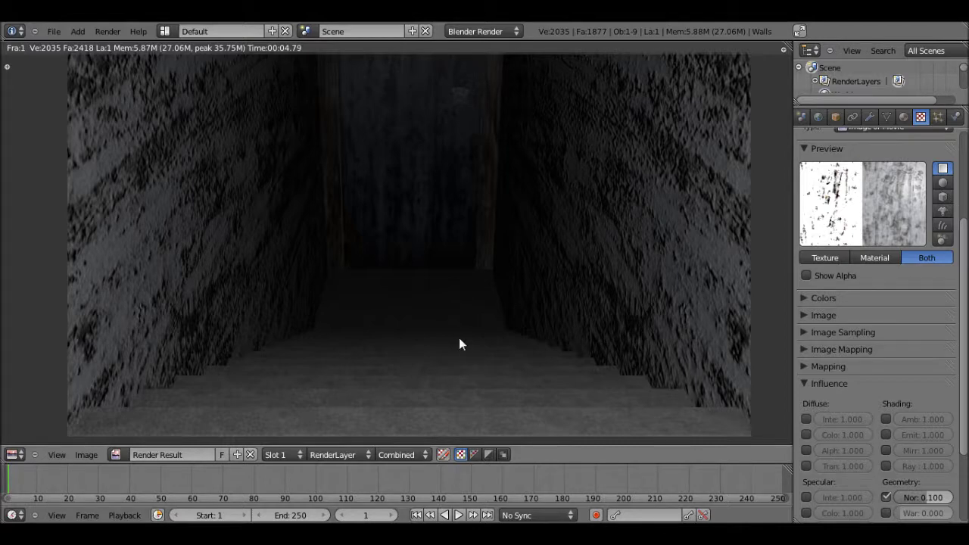
pyautogui.press('Escape')
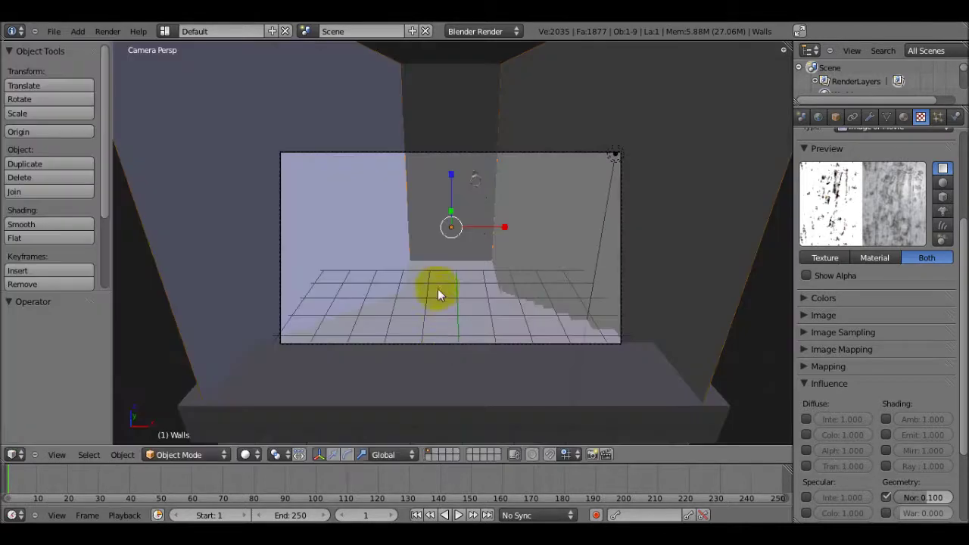
pyautogui.rightClick(449, 199)
pyautogui.scroll(3, 449, 195)
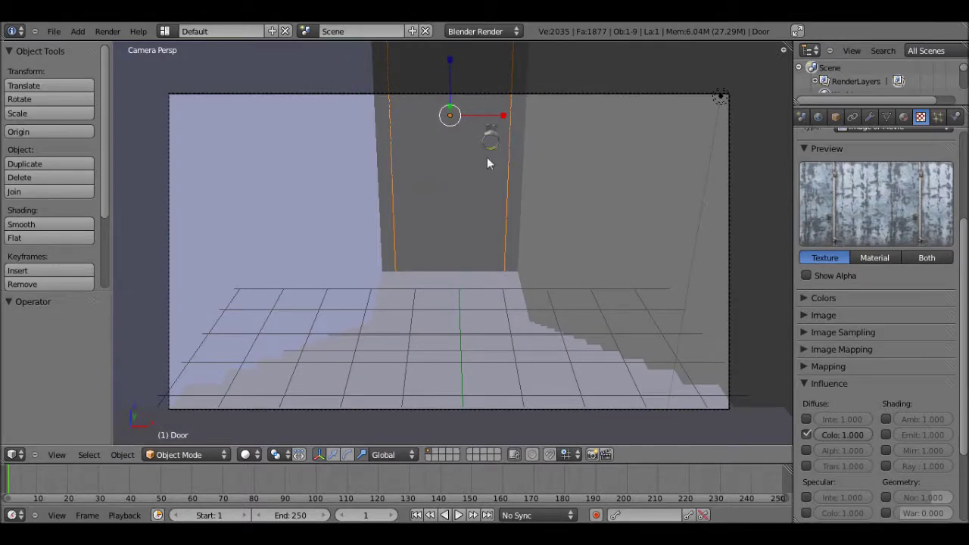
# Step: Check how the door stands open in the darkhallway5 reference image, and return to the Blender scene
pyautogui.moveTo(326, 539)
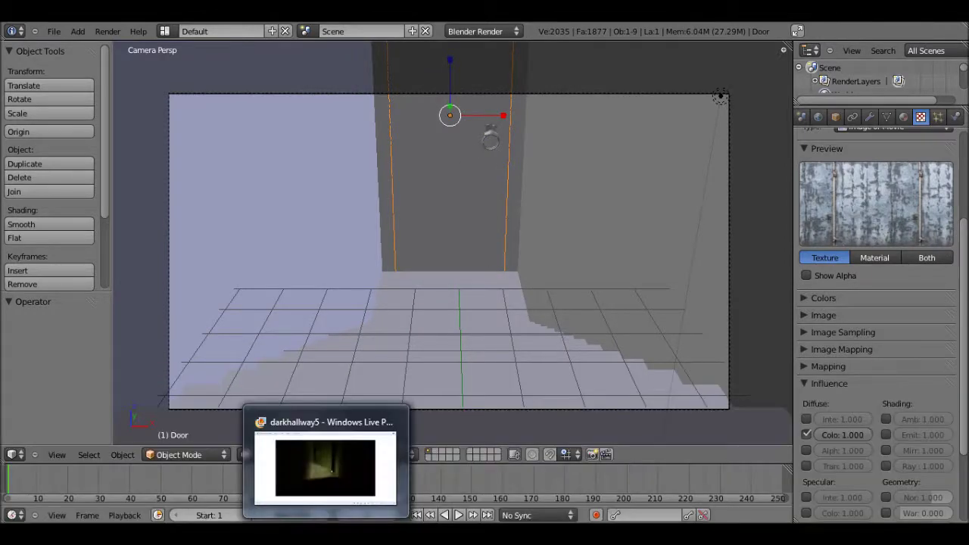
pyautogui.click(328, 498)
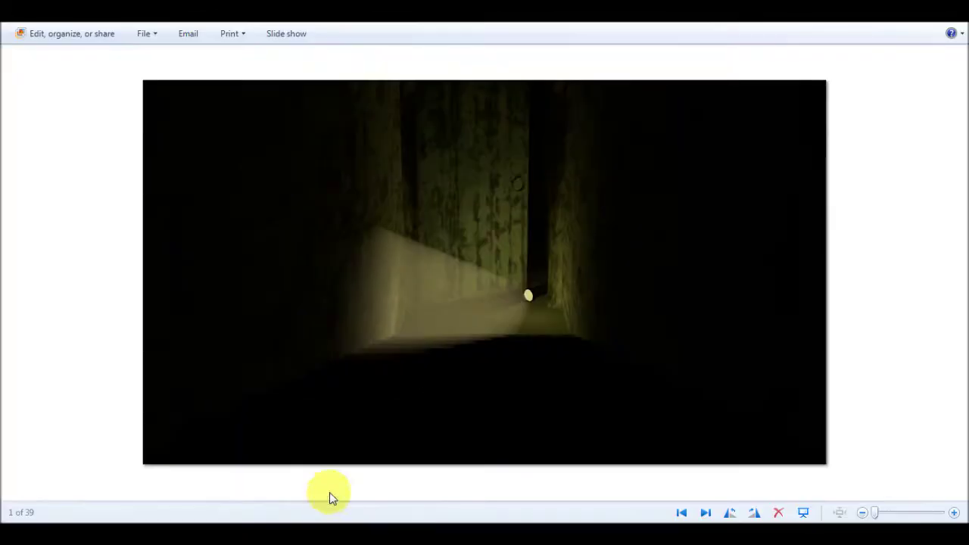
pyautogui.click(909, 21)
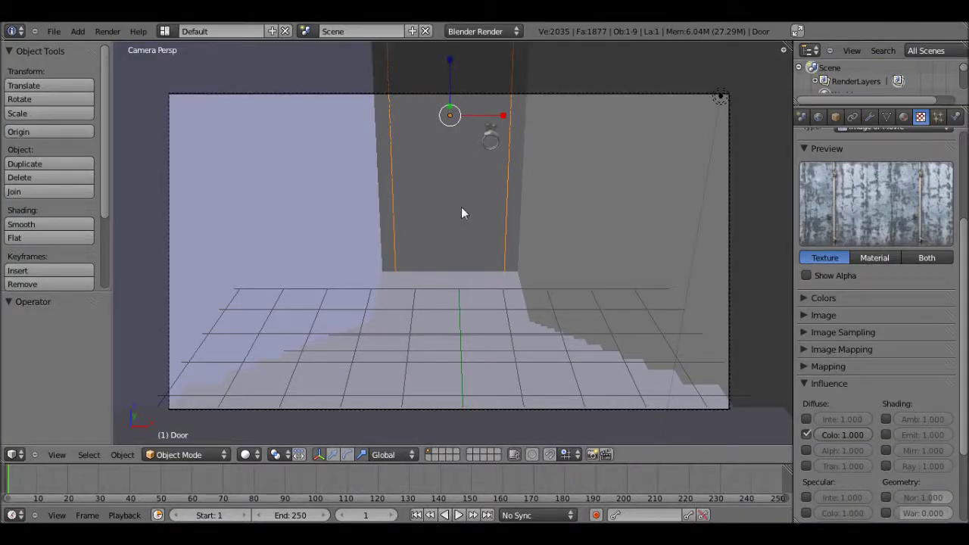
# Step: Place the 3D cursor on the door's line near its left edge, working in a wireframe top view
pyautogui.click(400, 137)
pyautogui.press('KP_7')
pyautogui.click(451, 159)
pyautogui.press('KP_Decimal')
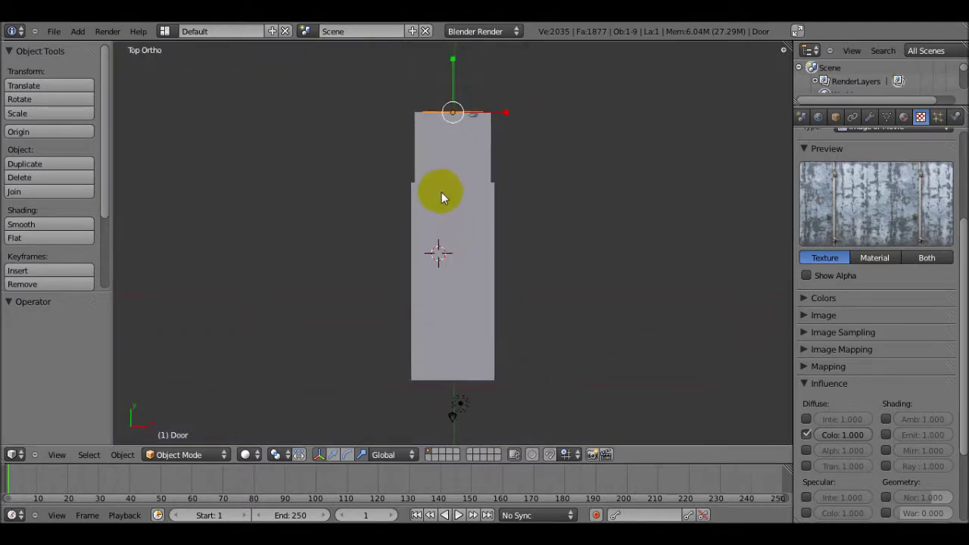
pyautogui.moveTo(438, 156)
pyautogui.keyDown('shift'); pyautogui.mouseDown(button='middle')
pyautogui.moveTo(435, 141)
pyautogui.moveTo(429, 276)
pyautogui.mouseUp(button='middle'); pyautogui.keyUp('shift')
pyautogui.press('z')
pyautogui.scroll(3, 433, 161)
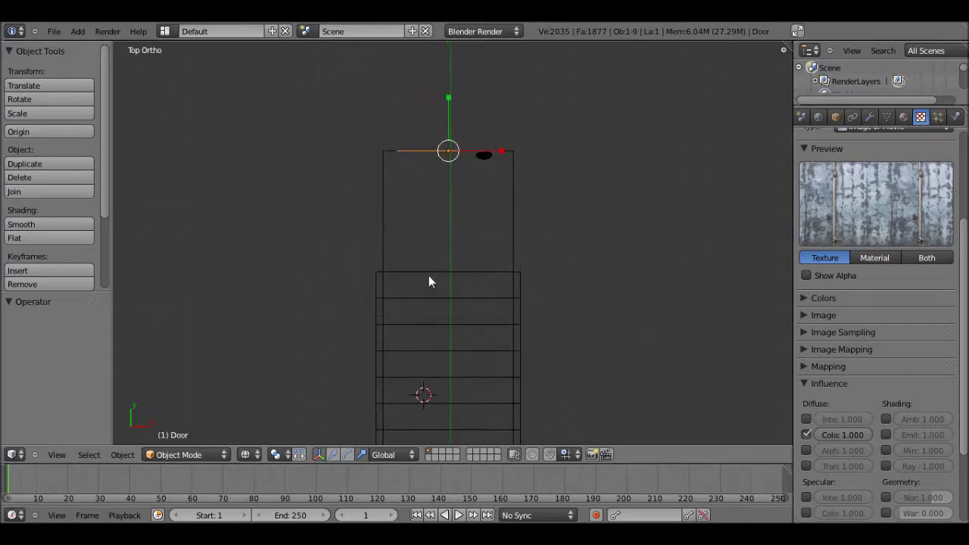
pyautogui.click(410, 150)
pyautogui.press('KP_0')
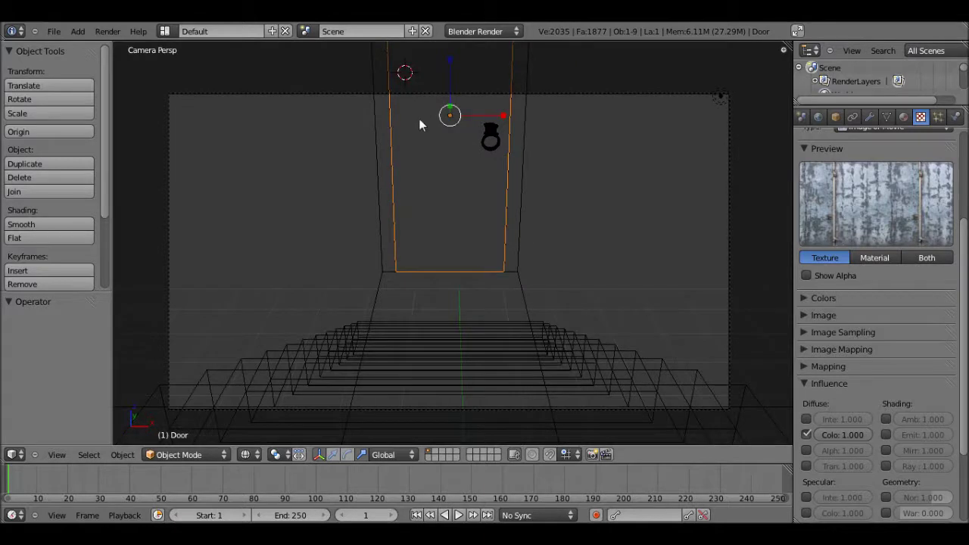
# Step: Refine the 3D cursor's position so it sits level with the door's origin, close to the door's left edge
pyautogui.click(394, 120)
pyautogui.press('KP_7')
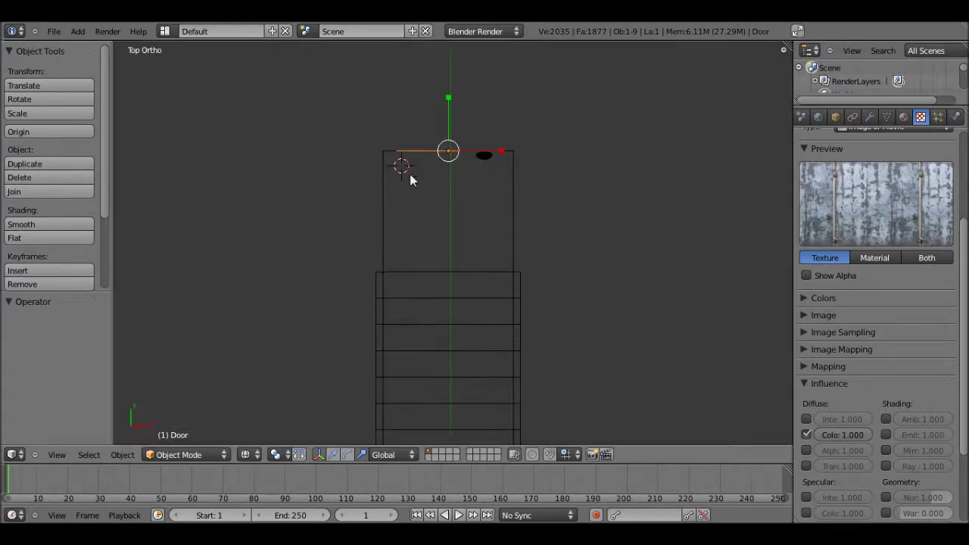
pyautogui.click(408, 154)
pyautogui.press('KP_1')
pyautogui.press('KP_0')
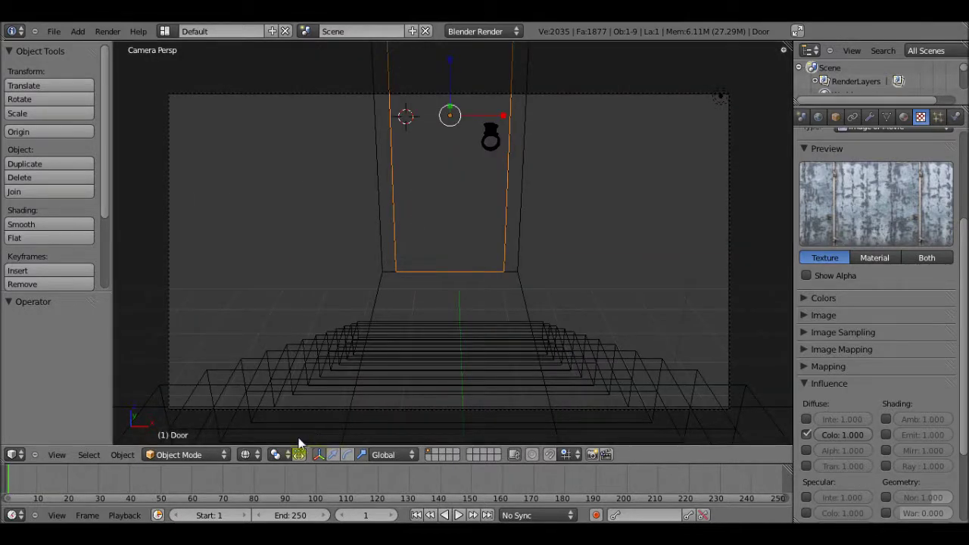
# Step: Set the pivot point to 3D Cursor and return to the solid-shaded camera view
pyautogui.click(277, 454)
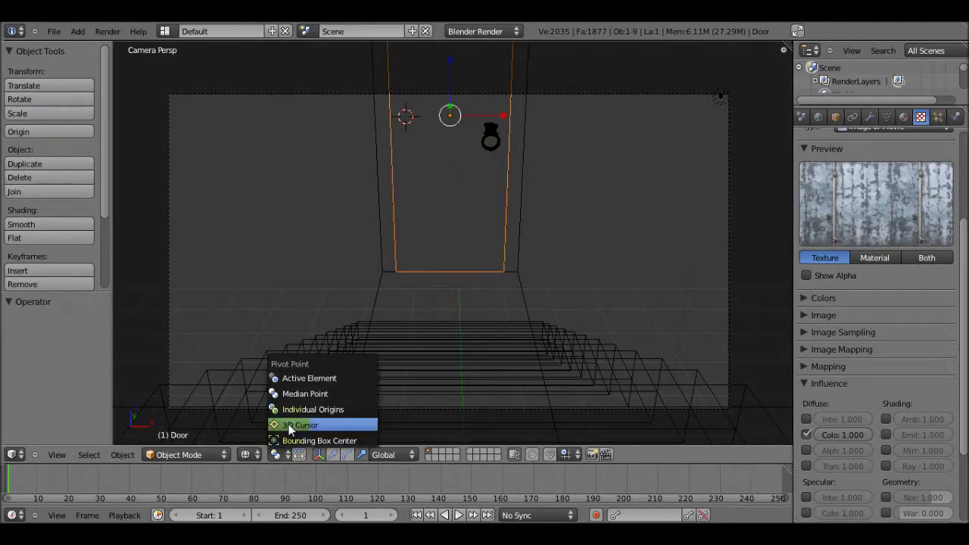
pyautogui.click(291, 425)
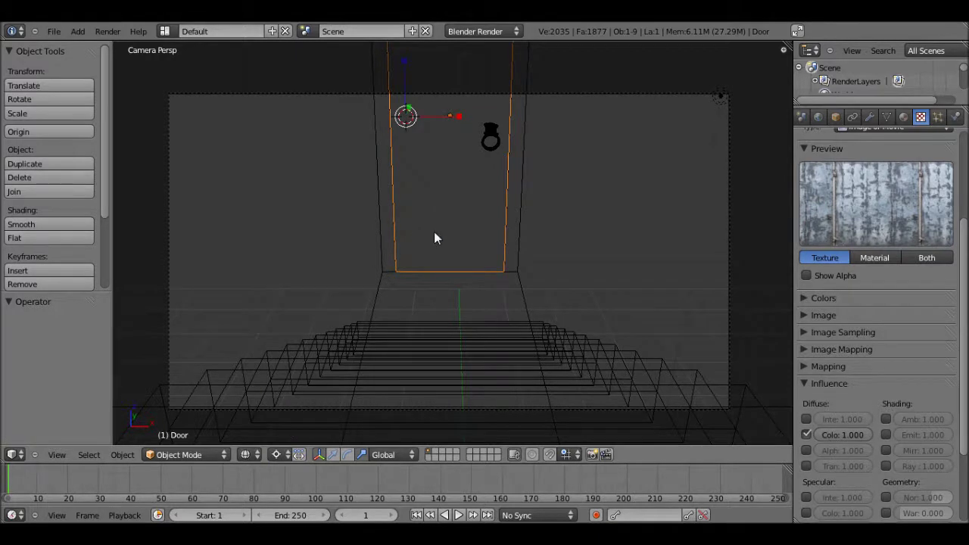
pyautogui.press('KP_7')
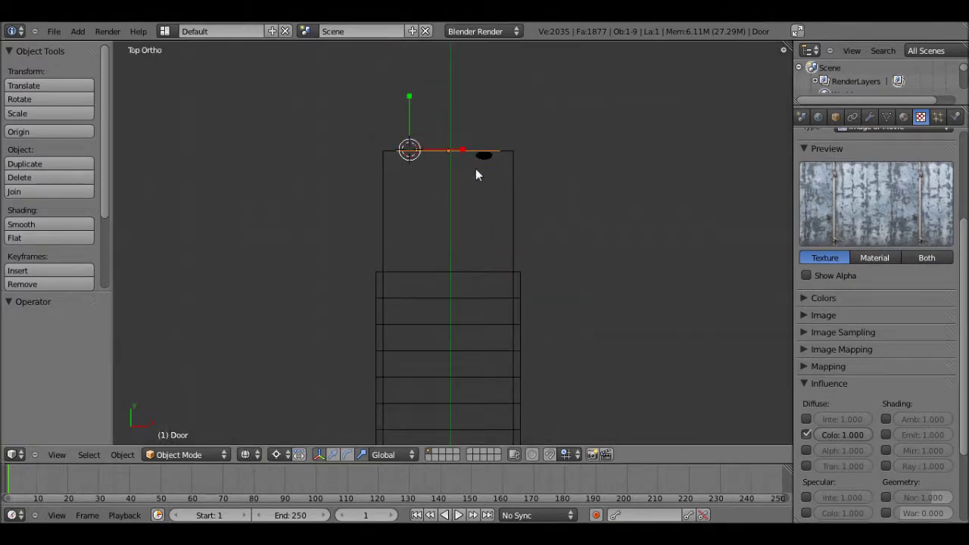
pyautogui.press('KP_0')
pyautogui.press('z')
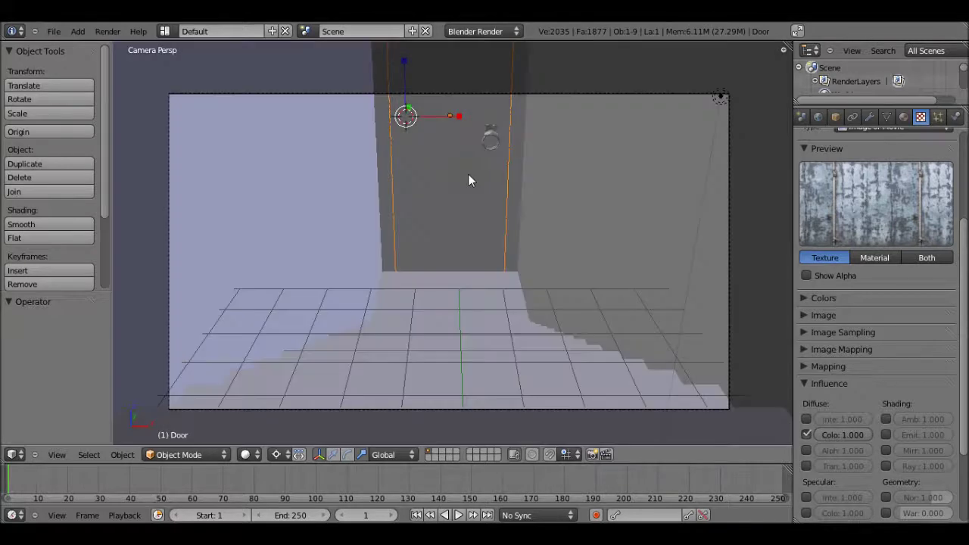
# Step: Select both door knob parts and join them into one object
pyautogui.rightClick(485, 147)
pyautogui.keyDown('shift'); pyautogui.rightClick(492, 152); pyautogui.keyUp('shift')
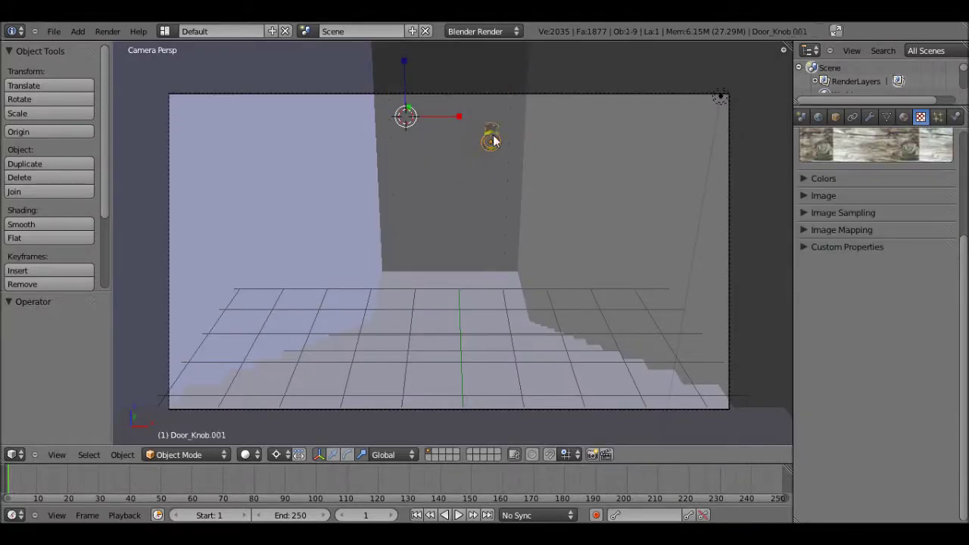
pyautogui.press('Home')
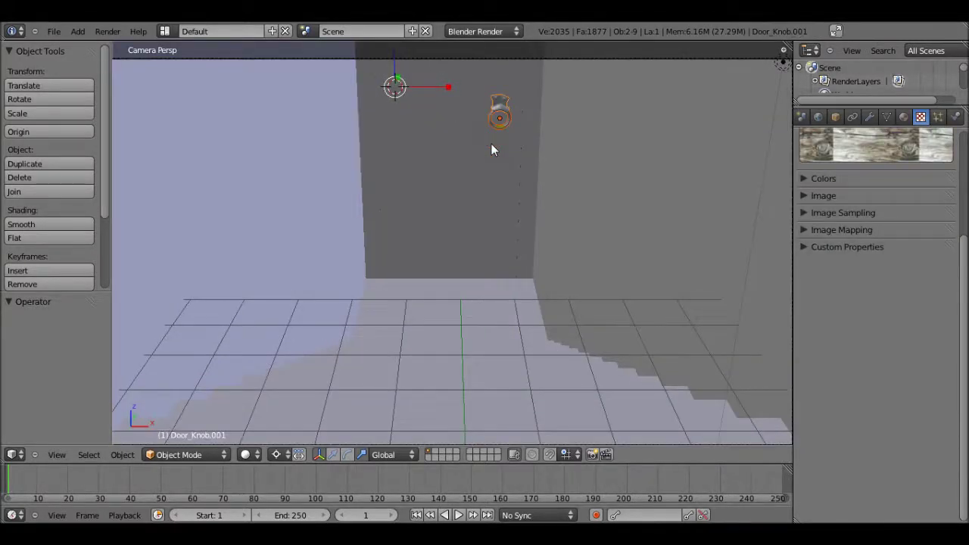
pyautogui.hotkey('ctrl', 'j')
# Step: Parent the joined door knob to the door as an Object parent
pyautogui.keyDown('shift'); pyautogui.rightClick(465, 115); pyautogui.keyUp('shift')
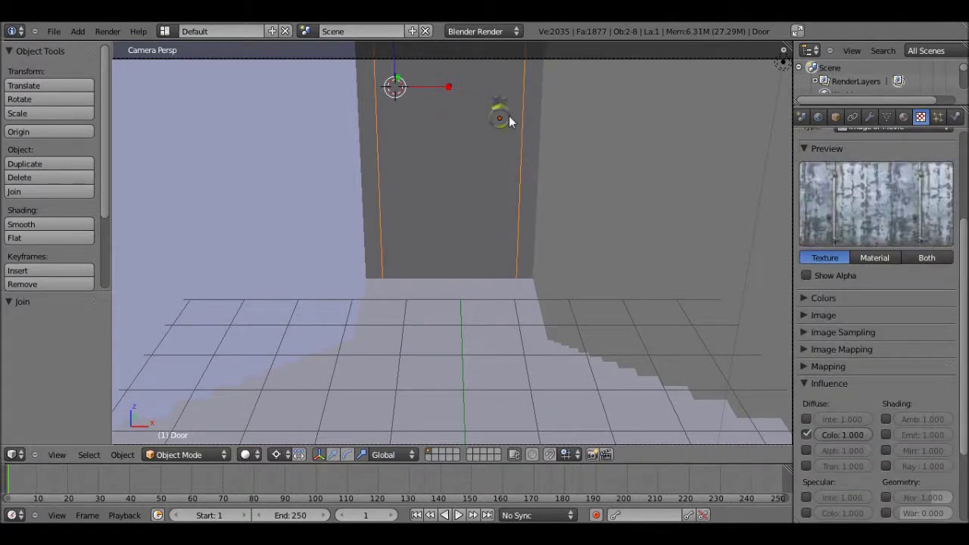
pyautogui.rightClick(497, 118)
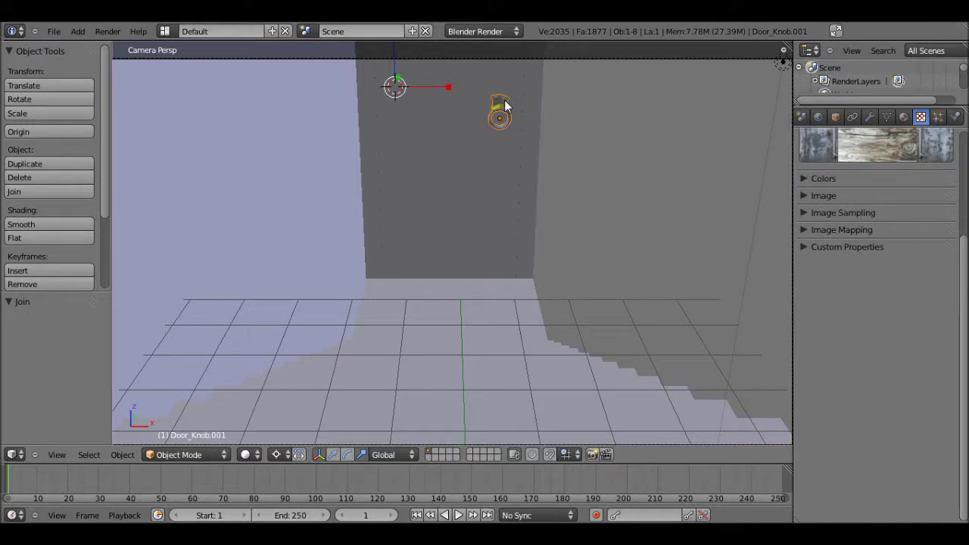
pyautogui.keyDown('shift'); pyautogui.rightClick(466, 119); pyautogui.keyUp('shift')
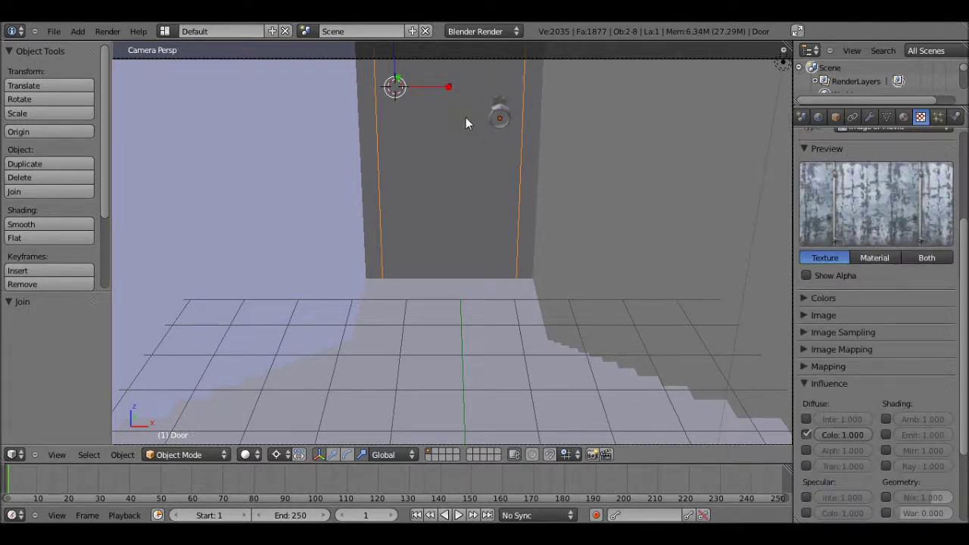
pyautogui.hotkey('ctrl', 'p')
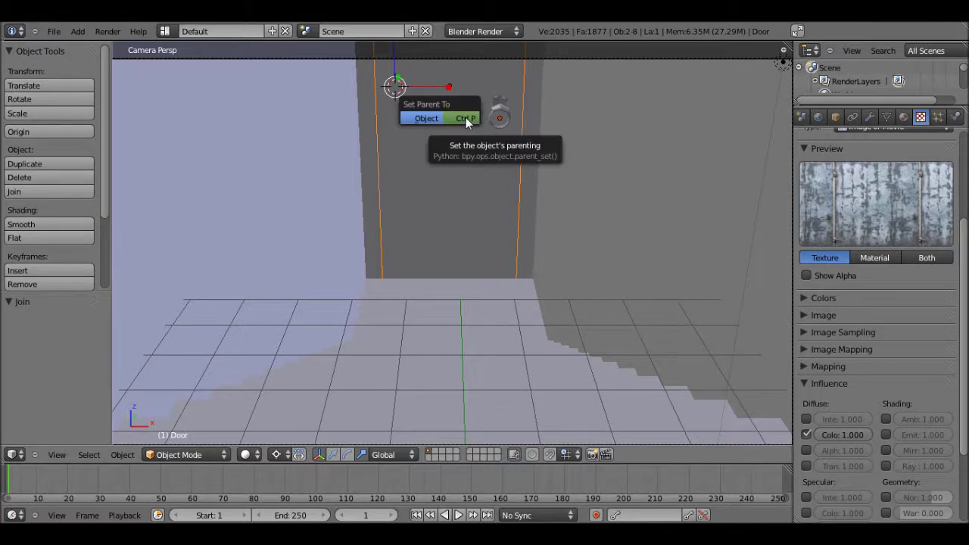
pyautogui.click(466, 117)
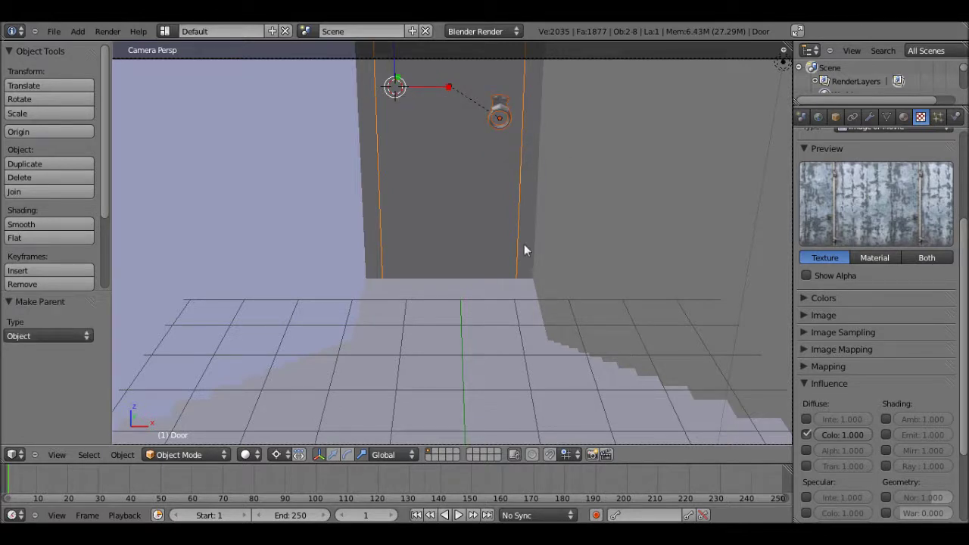
# Step: Try scaling and moving the door to test that the knob follows it, cancelling both transforms
pyautogui.press('s')
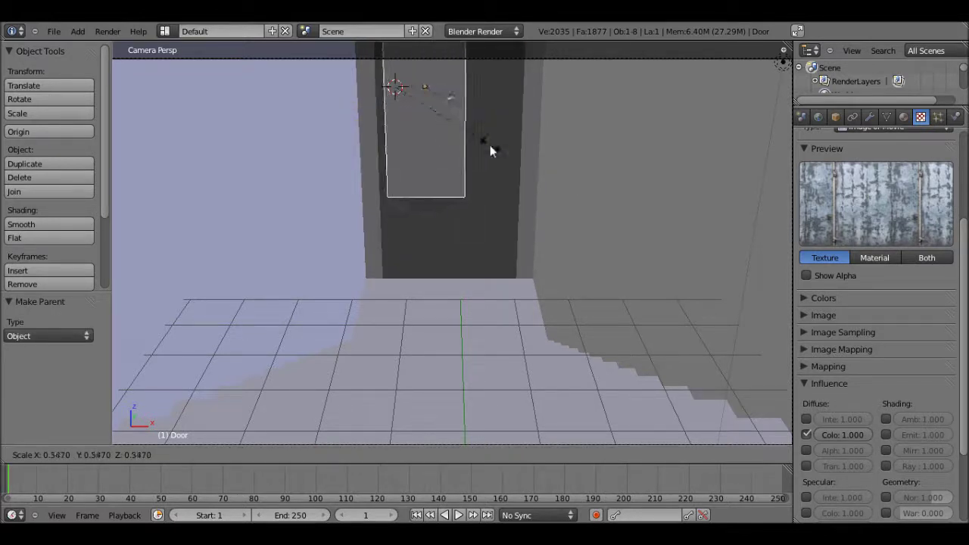
pyautogui.rightClick(477, 145)
pyautogui.press('g')
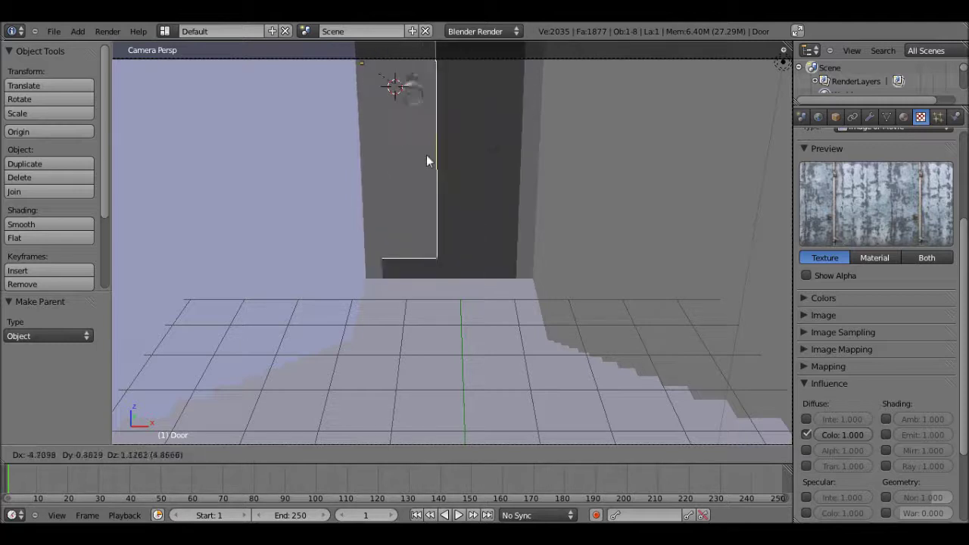
pyautogui.rightClick(539, 82)
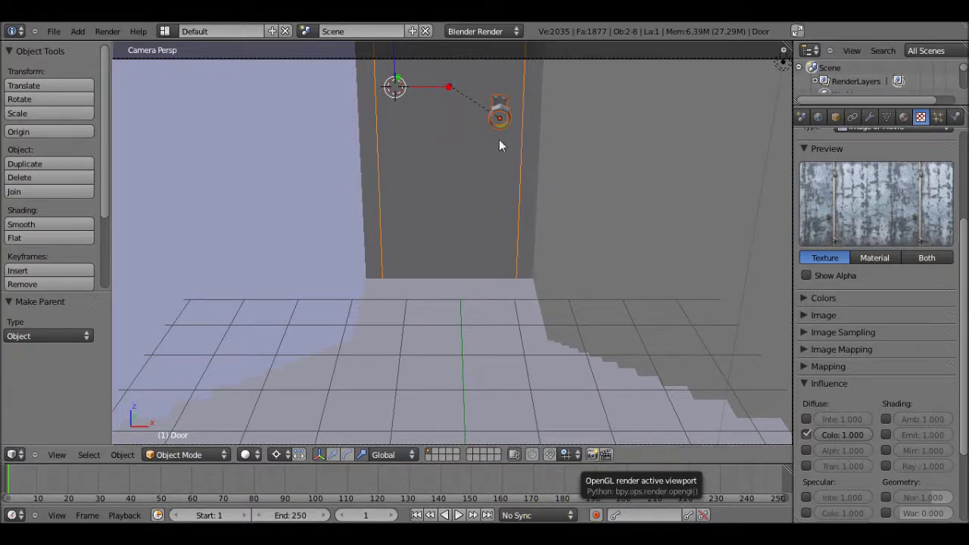
# Step: Swing the door open about the 3D cursor by rotating it about -20.6° in top view
pyautogui.press('KP_7')
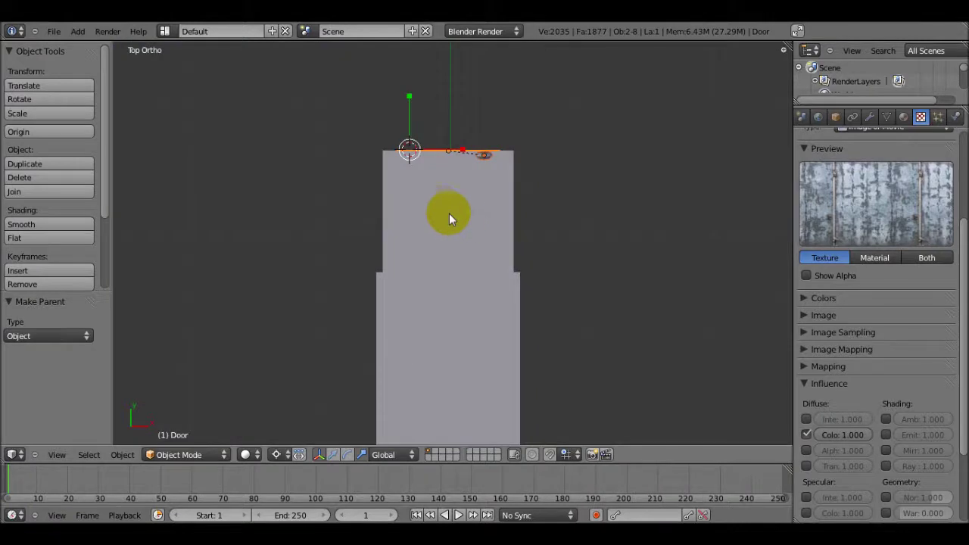
pyautogui.keyDown('shift'); pyautogui.scroll(2, 443, 242); pyautogui.keyUp('shift')
pyautogui.scroll(2, 428, 229)
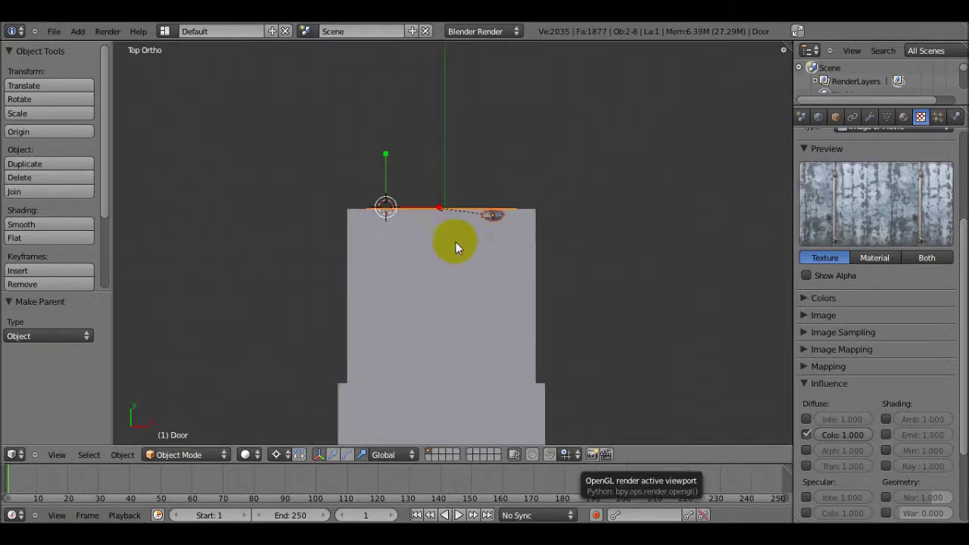
pyautogui.press('r')
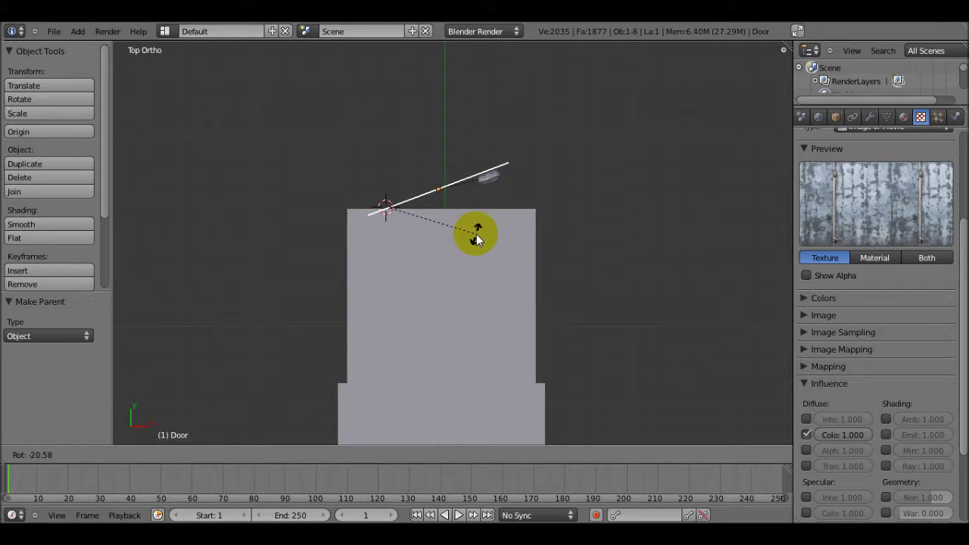
pyautogui.click(475, 239)
# Step: Examine from above how the knob sits against the rotated door
pyautogui.scroll(5, 476, 219)
pyautogui.scroll(-5, 470, 115)
pyautogui.keyDown('shift'); pyautogui.moveTo(470, 116); pyautogui.dragTo(396, 202, button='middle'); pyautogui.keyUp('shift')
pyautogui.scroll(3, 455, 144)
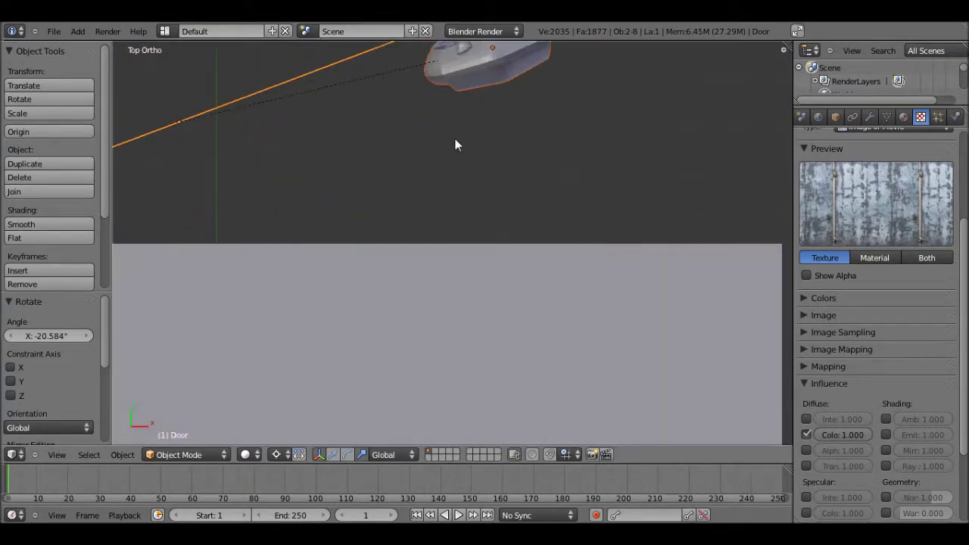
pyautogui.keyDown('shift'); pyautogui.moveTo(455, 144); pyautogui.dragTo(417, 277, button='middle'); pyautogui.keyUp('shift')
pyautogui.scroll(2, 444, 206)
pyautogui.rightClick(447, 187)
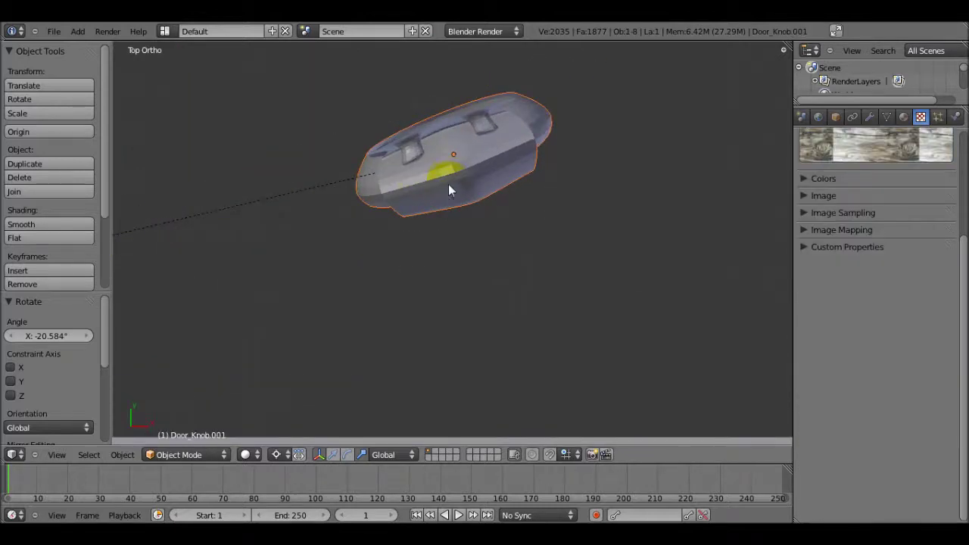
pyautogui.scroll(-4, 450, 181)
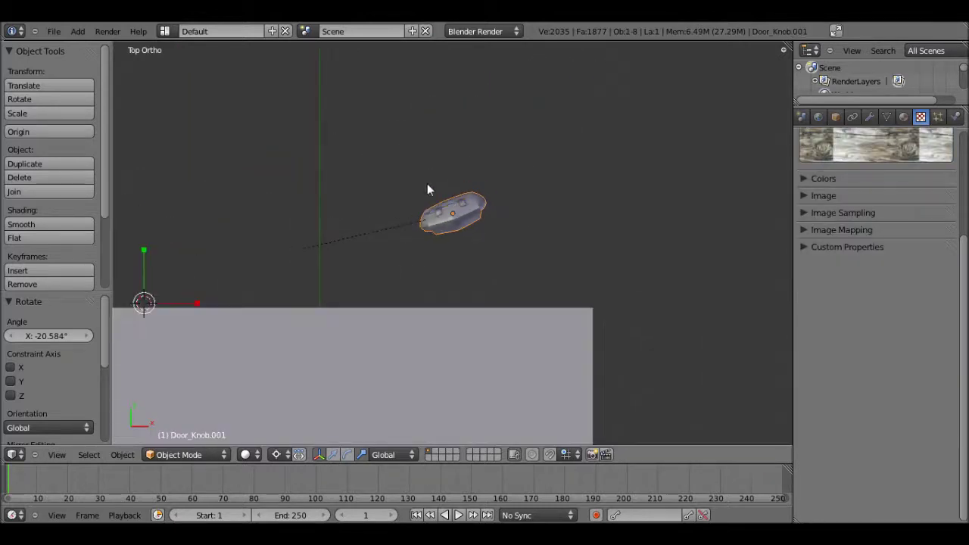
pyautogui.rightClick(402, 216)
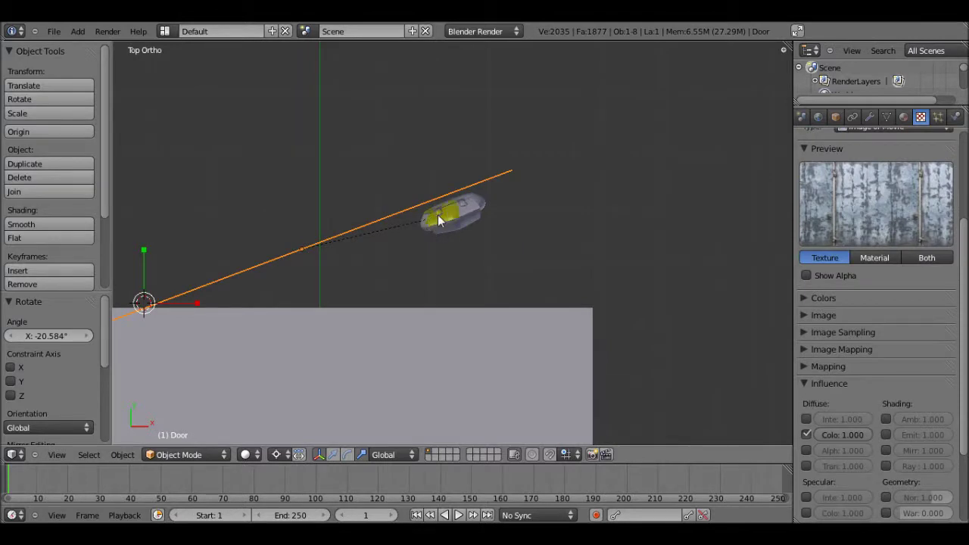
pyautogui.scroll(3, 437, 220)
pyautogui.scroll(-2, 372, 205)
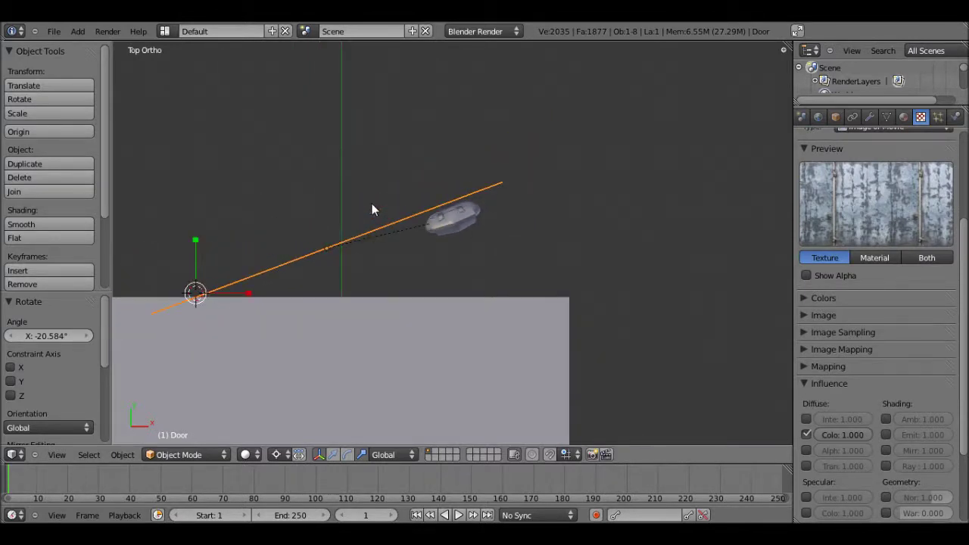
pyautogui.scroll(5, 371, 205)
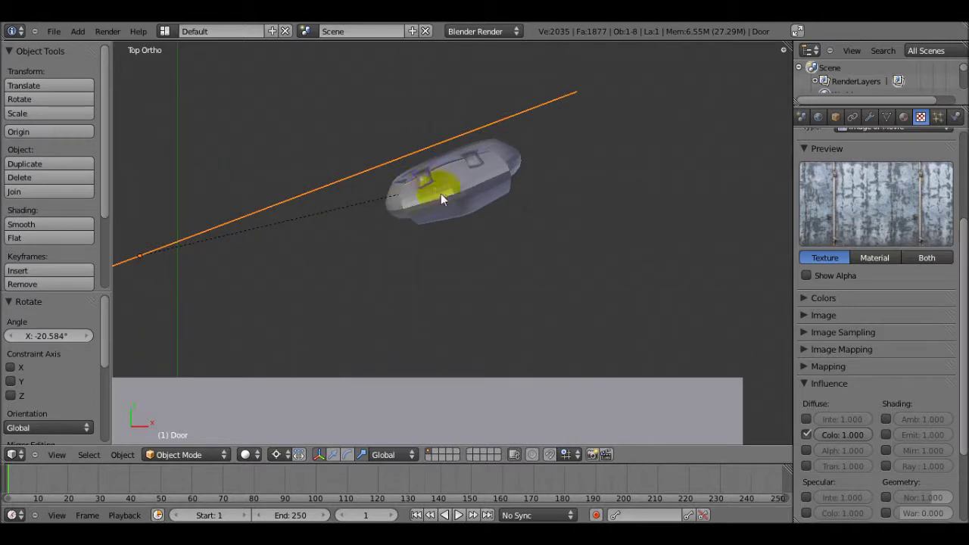
# Step: Check the partly open door through the camera in both wireframe and solid shading
pyautogui.click(445, 170)
pyautogui.press('KP_0')
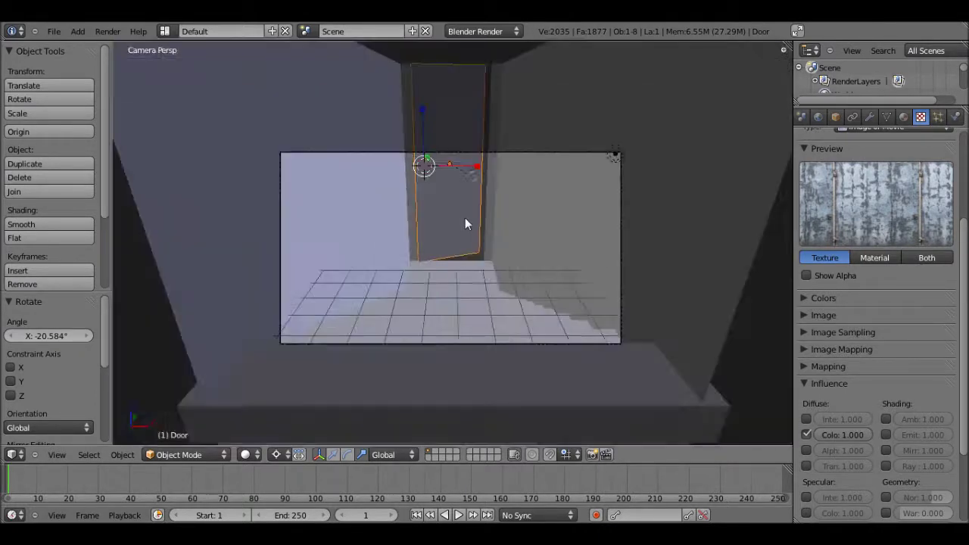
pyautogui.press('z')
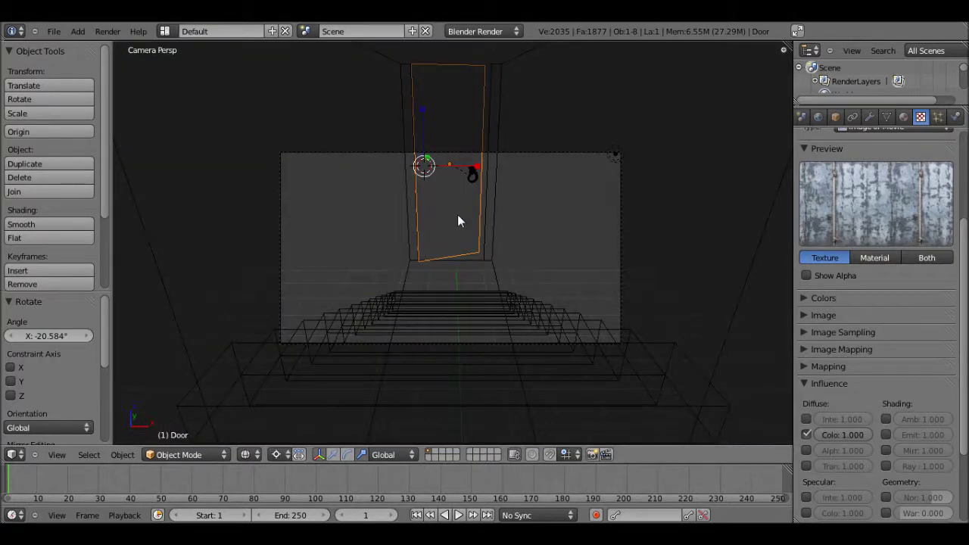
pyautogui.press('z')
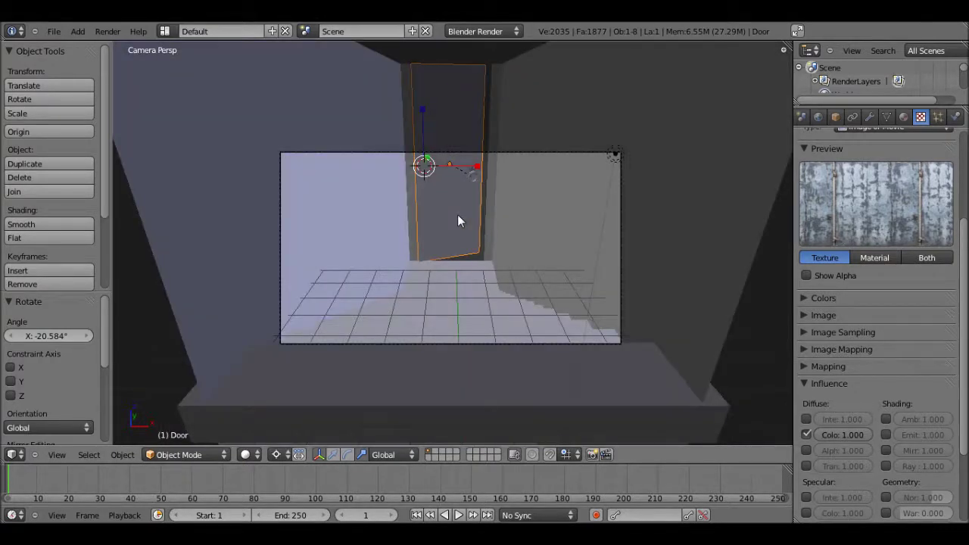
pyautogui.scroll(1, 457, 221)
pyautogui.scroll(1, 457, 221)
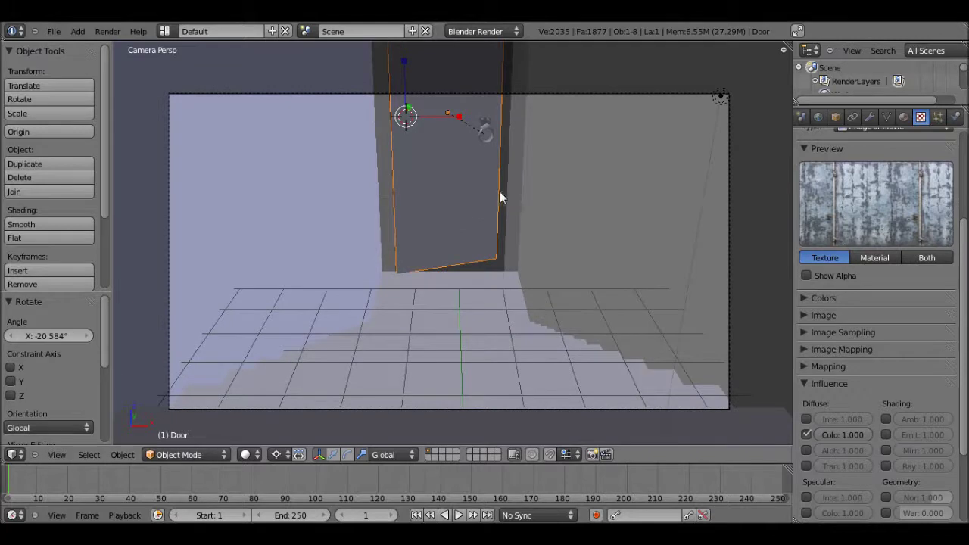
# Step: Open the door further by rotating it about another -6.4° around the 3D cursor in top view
pyautogui.press('KP_7')
pyautogui.scroll(-5, 523, 264)
pyautogui.press('r')
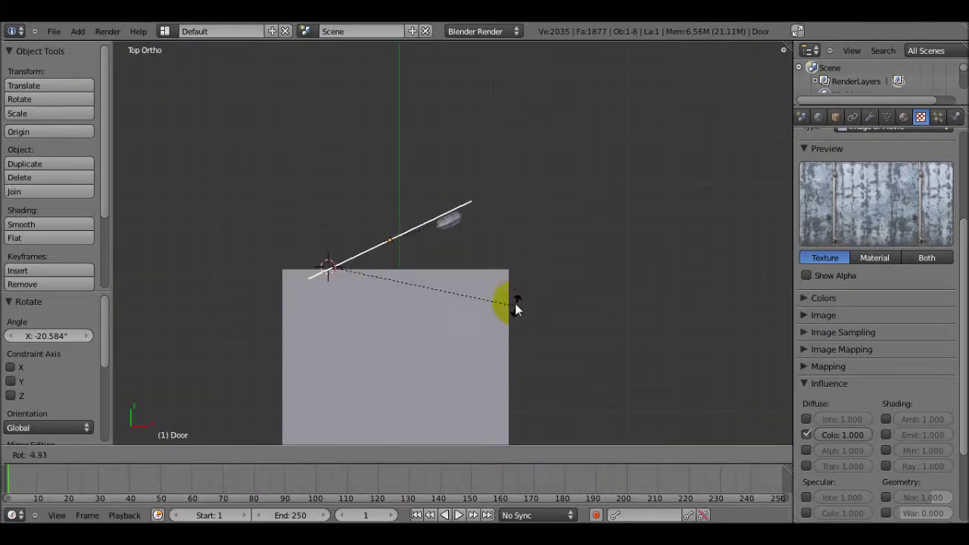
pyautogui.click(513, 302)
# Step: Shift the door with the translate manipulator by 0.25 along Y and -0.178 along X to fit its opening
pyautogui.click(333, 454)
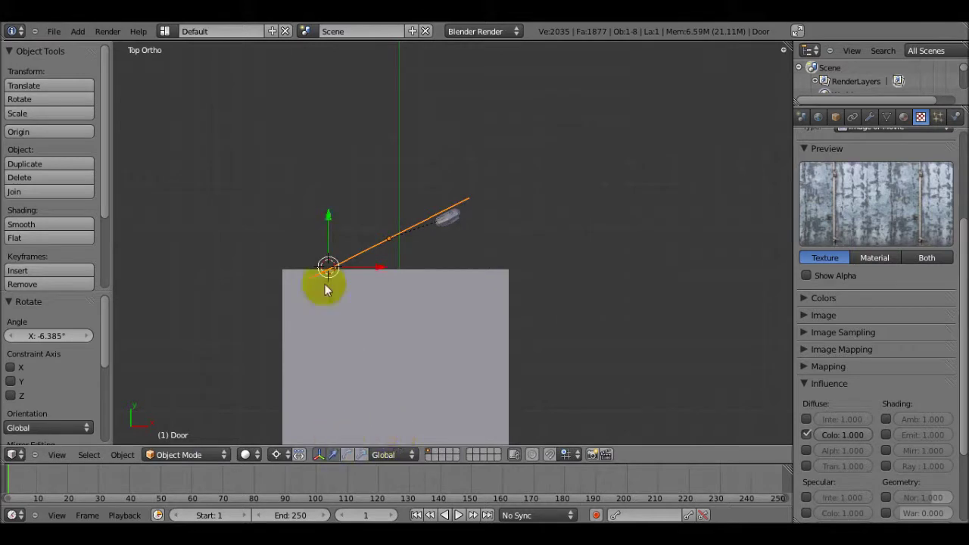
pyautogui.moveTo(328, 217); pyautogui.dragTo(329, 210)
pyautogui.press('KP_0')
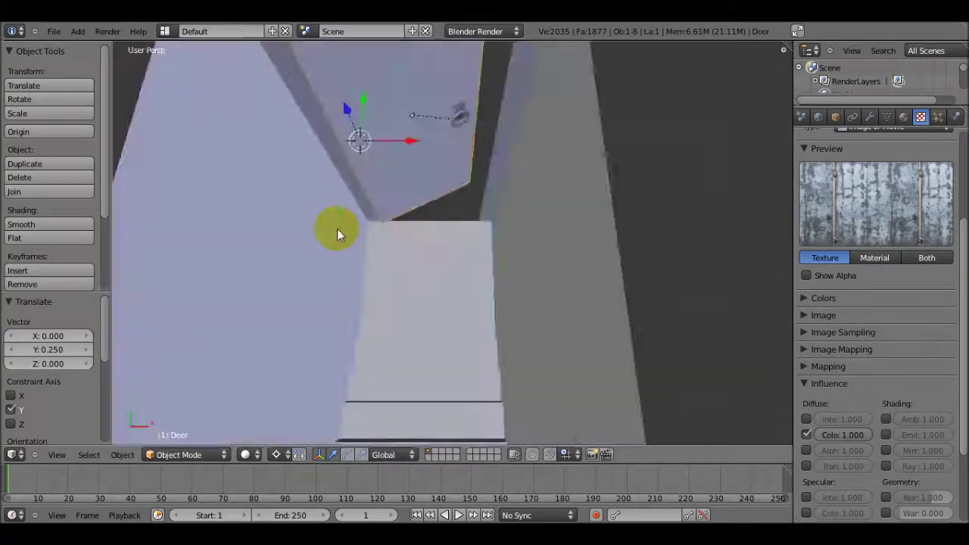
pyautogui.scroll(-2, 449, 236)
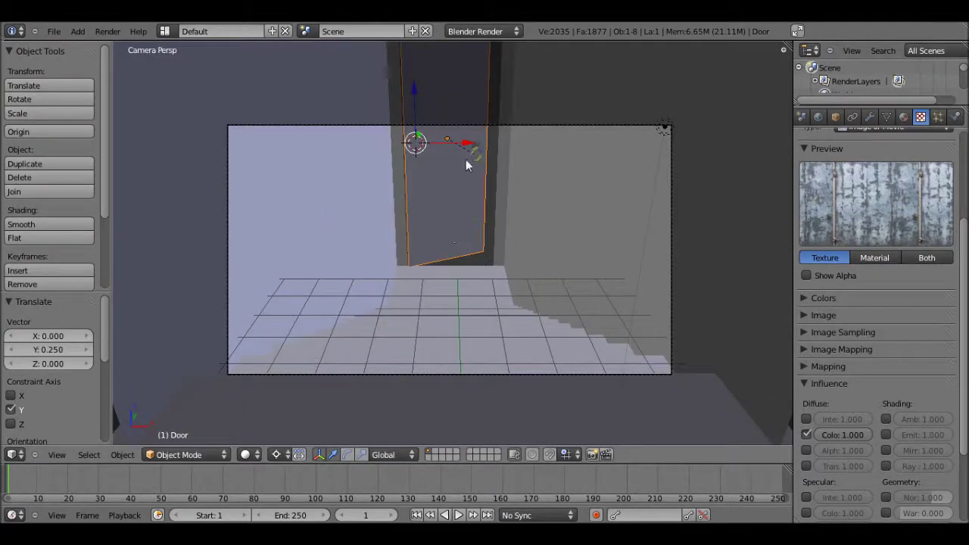
pyautogui.moveTo(467, 144); pyautogui.dragTo(464, 146)
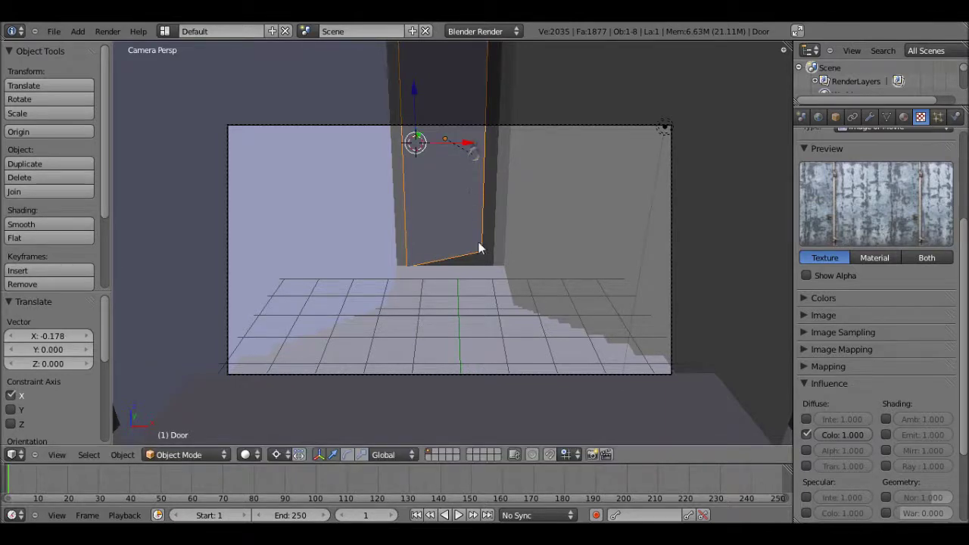
pyautogui.scroll(-3, 473, 265)
pyautogui.press('Home')
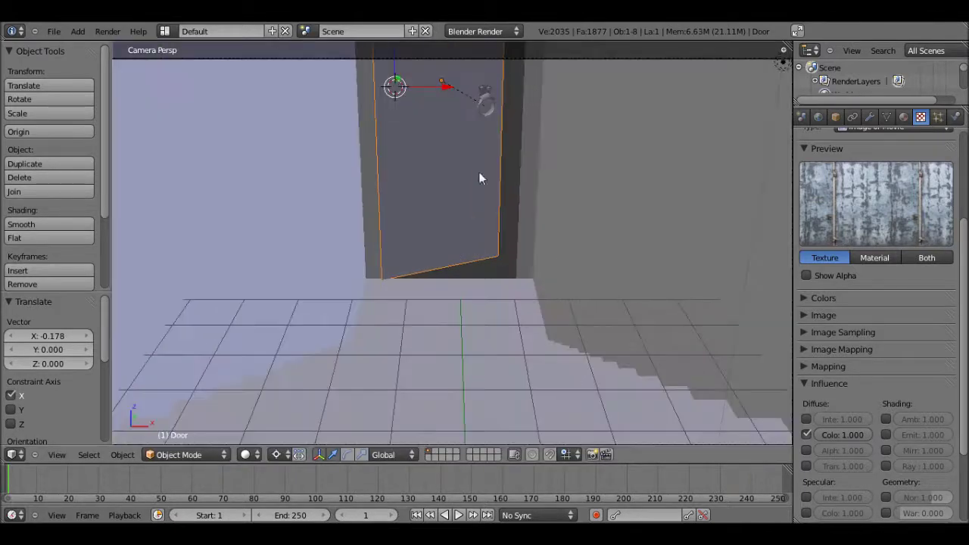
# Step: Select the hallway walls and open their mesh in Edit Mode, seen from an angle
pyautogui.press('KP_7')
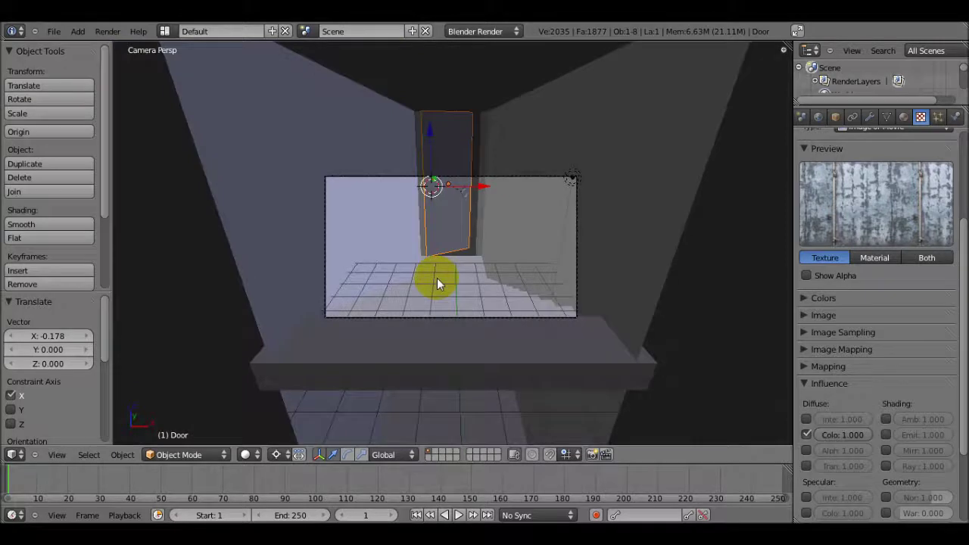
pyautogui.rightClick(459, 275)
pyautogui.press('KP_Decimal')
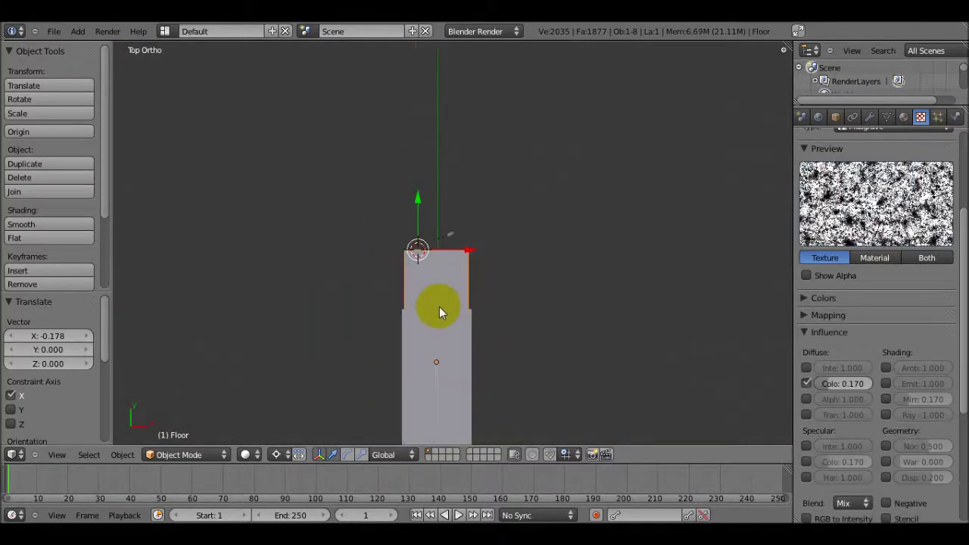
pyautogui.moveTo(440, 312)
pyautogui.mouseDown(button='middle')
pyautogui.moveTo(298, 340)
pyautogui.moveTo(396, 350)
pyautogui.moveTo(450, 299)
pyautogui.moveTo(510, 311)
pyautogui.moveTo(454, 310)
pyautogui.mouseUp(button='middle')
pyautogui.rightClick(447, 304)
pyautogui.press('Tab')
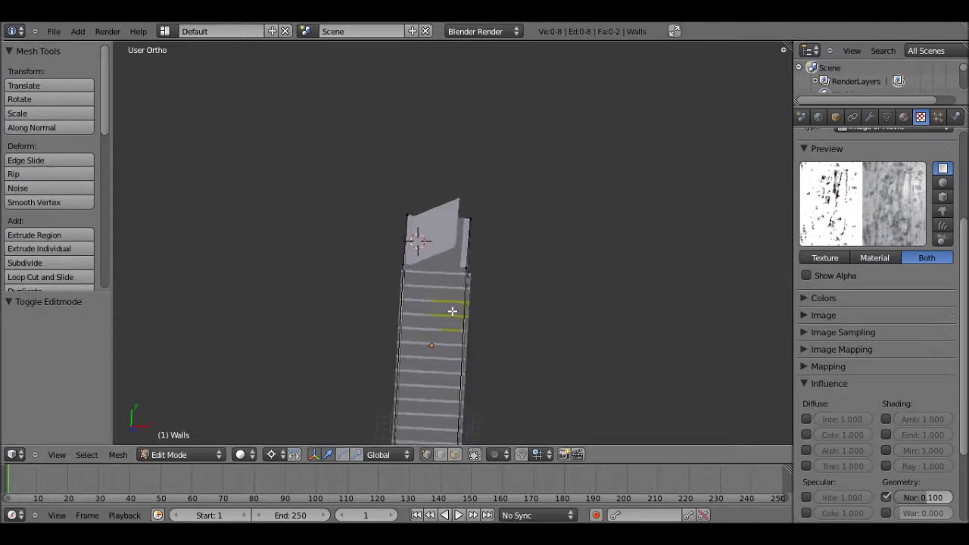
# Step: Extend the door-end edges of both walls about 27.9 units along Y, past the door, and return to Object Mode
pyautogui.rightClick(463, 253)
pyautogui.scroll(5, 466, 253)
pyautogui.moveTo(469, 255); pyautogui.dragTo(392, 264, button='middle')
pyautogui.keyDown('shift'); pyautogui.rightClick(432, 292); pyautogui.keyUp('shift')
pyautogui.moveTo(433, 292); pyautogui.dragTo(456, 247, button='middle')
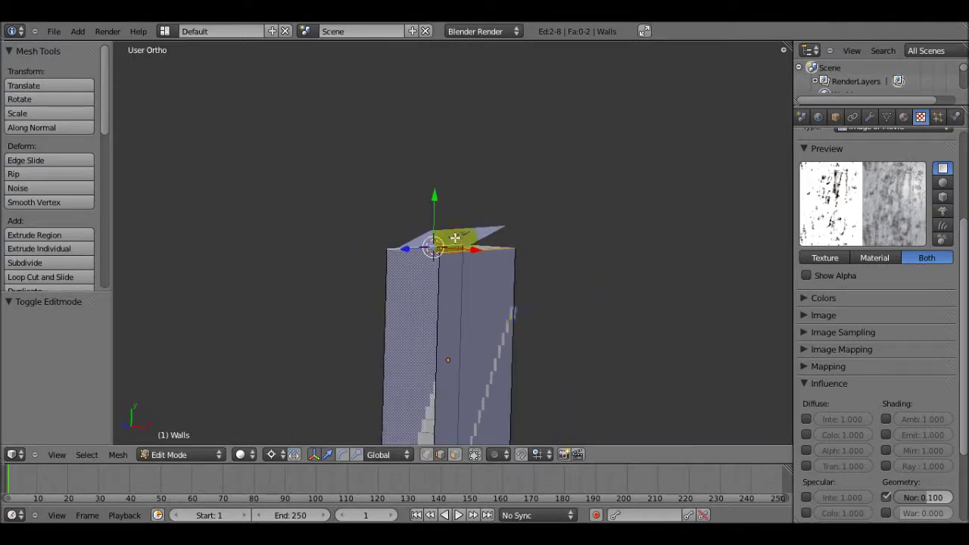
pyautogui.moveTo(434, 199); pyautogui.dragTo(476, 46)
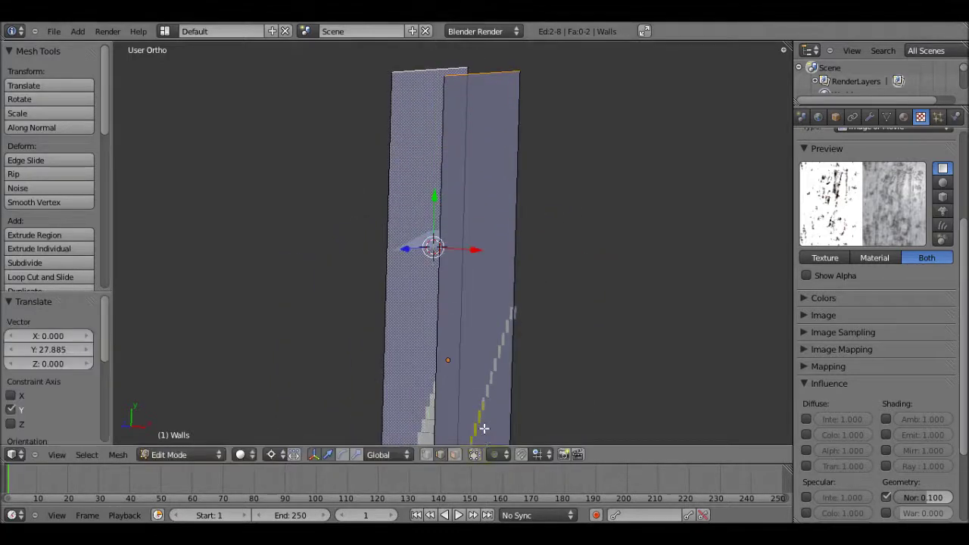
pyautogui.scroll(-2, 469, 305)
pyautogui.moveTo(433, 210); pyautogui.dragTo(437, 162)
pyautogui.hotkey('ctrl', 'z')
pyautogui.hotkey('ctrl', 'z')
pyautogui.hotkey('ctrl', 'z')
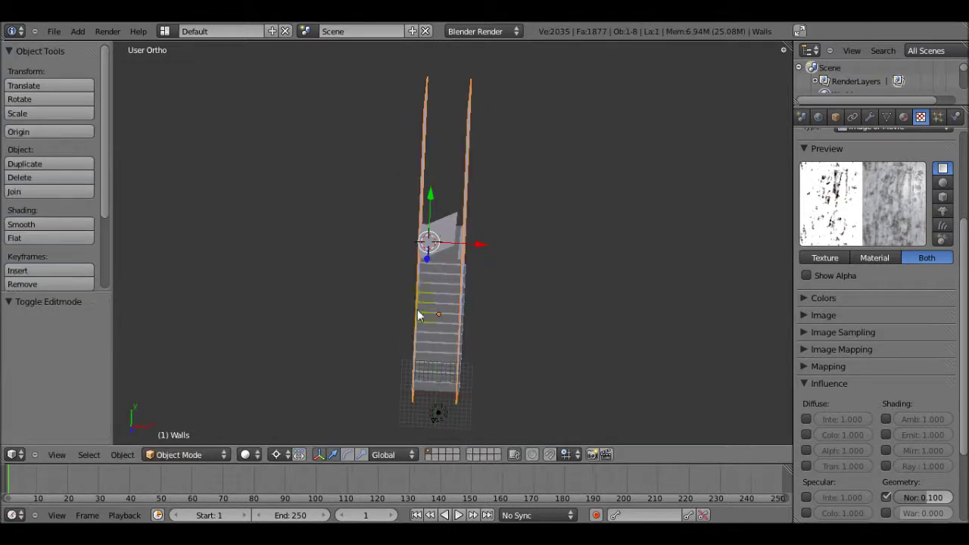
# Step: Select the floor in top view and extend its door-end edge about 30 units along Y, past the door
pyautogui.rightClick(443, 253)
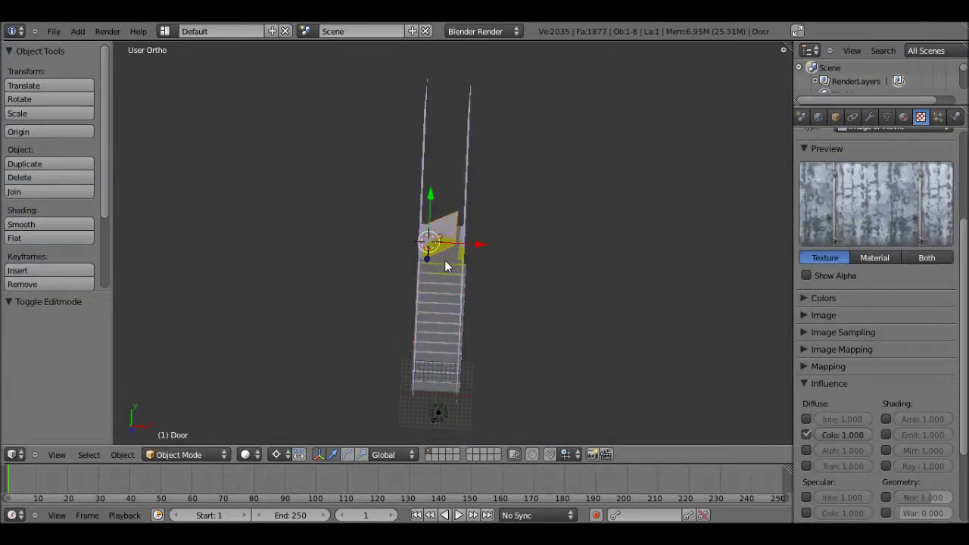
pyautogui.press('KP_7')
pyautogui.rightClick(443, 259)
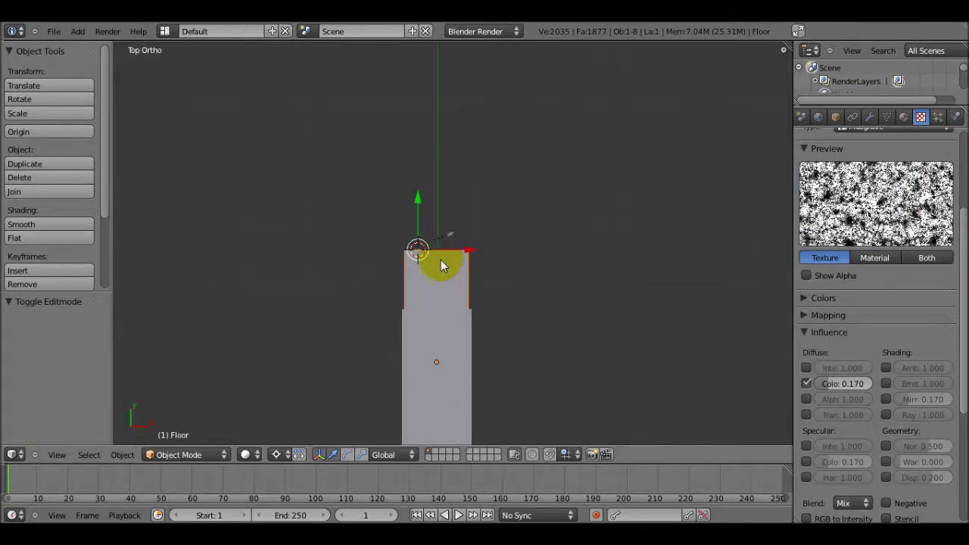
pyautogui.press('Tab')
pyautogui.press('b')
pyautogui.moveTo(421, 275); pyautogui.dragTo(415, 178)
pyautogui.press('g')
pyautogui.click(411, 404)
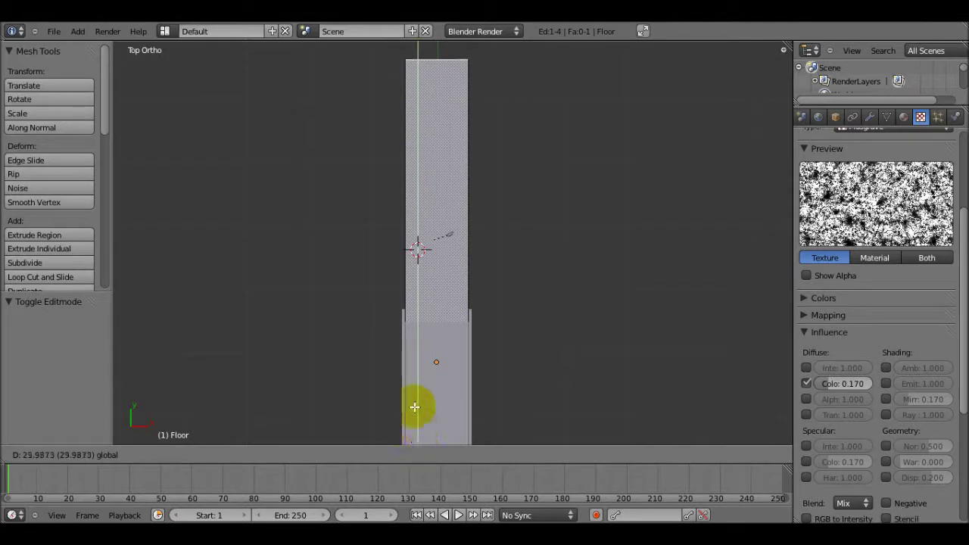
pyautogui.press('Tab')
pyautogui.moveTo(420, 365); pyautogui.dragTo(425, 398, button='middle')
# Step: Move the floor's far edge another 5.62 units along Y to meet the ends of the walls
pyautogui.press('Tab')
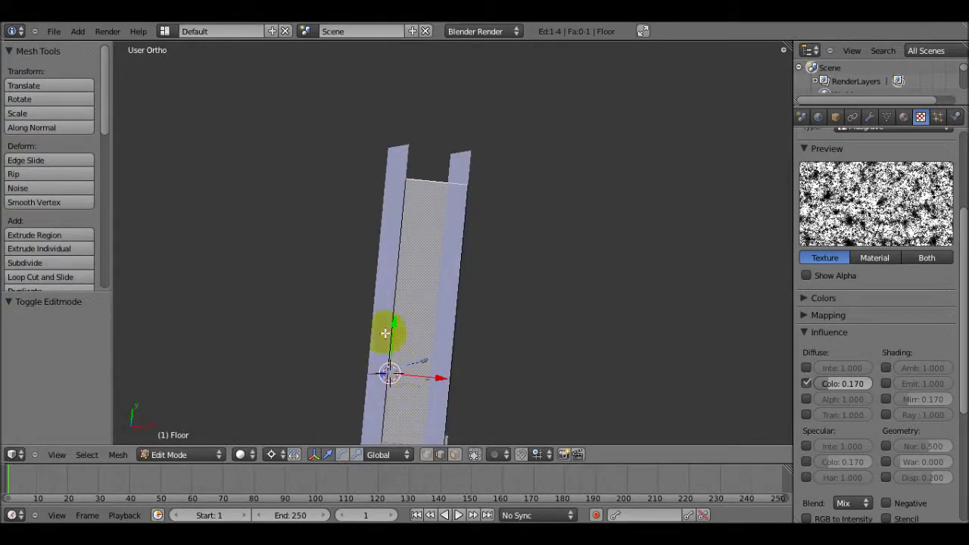
pyautogui.press('g')
pyautogui.press('y')
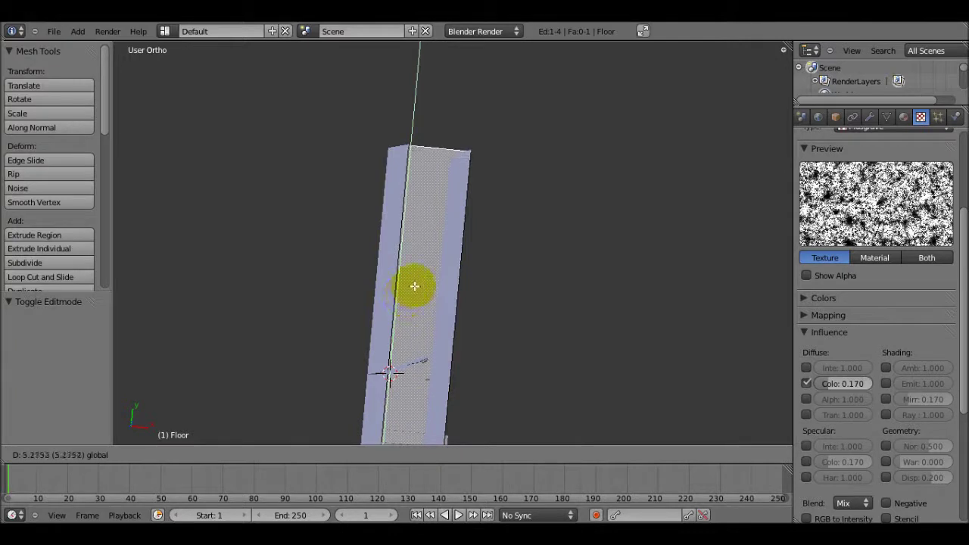
pyautogui.click(415, 284)
pyautogui.moveTo(411, 287); pyautogui.dragTo(477, 340, button='middle')
# Step: Edit the walls mesh and close the far end of the hallway with a face between the two walls' end edges
pyautogui.rightClick(447, 130)
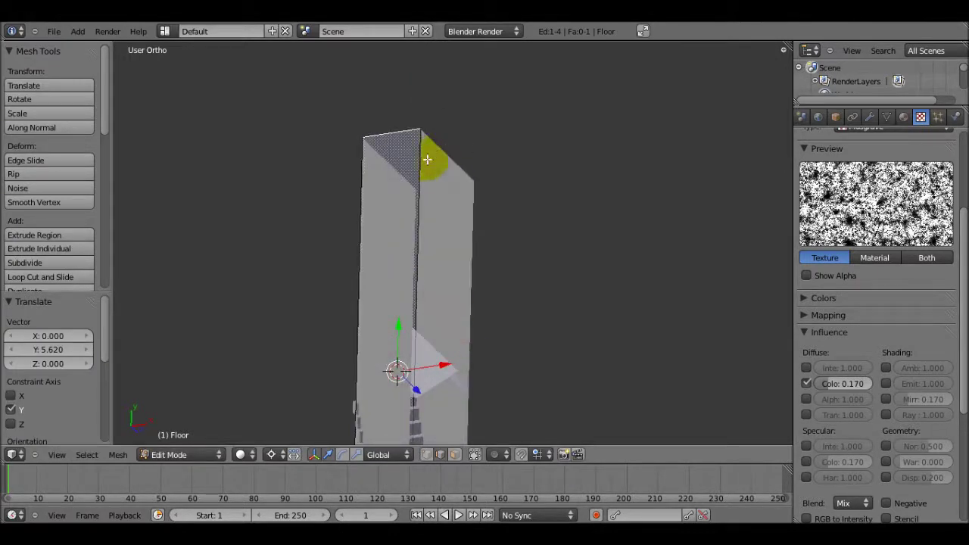
pyautogui.press('Tab')
pyautogui.rightClick(401, 184)
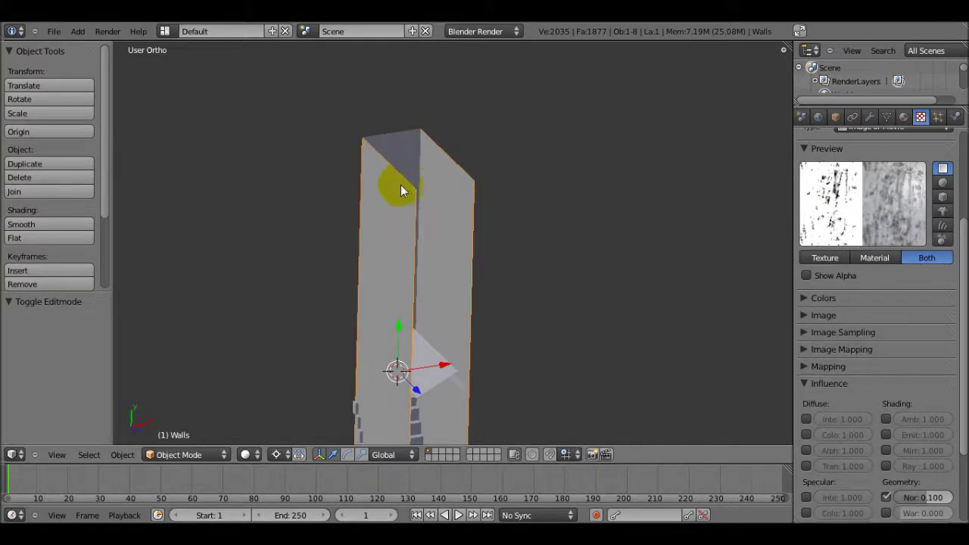
pyautogui.press('Tab')
pyautogui.rightClick(455, 158)
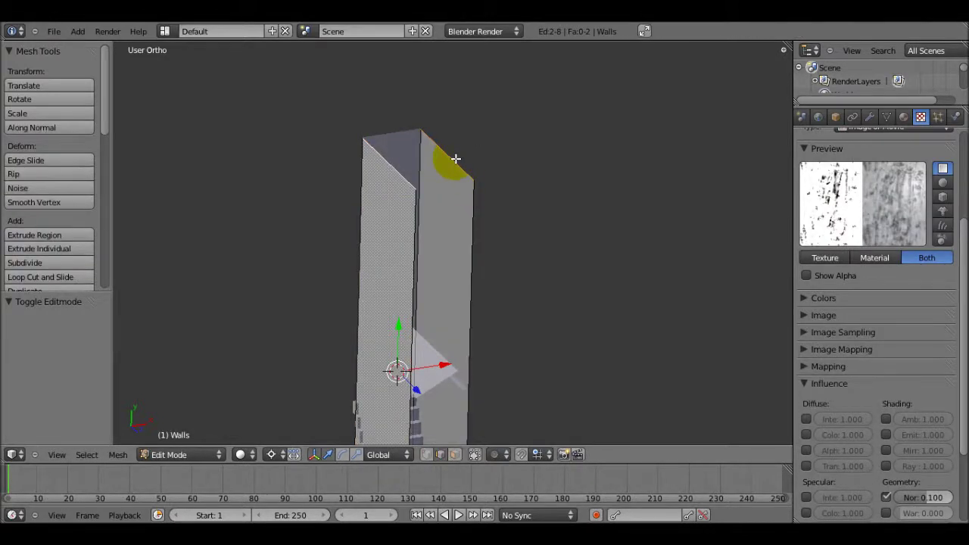
pyautogui.press('f')
pyautogui.moveTo(412, 172); pyautogui.dragTo(383, 106, button='middle')
pyautogui.moveTo(402, 182); pyautogui.dragTo(417, 240, button='middle')
# Step: Render the hallway from the camera view to check the extended corridor, and close the render
pyautogui.press('KP_0')
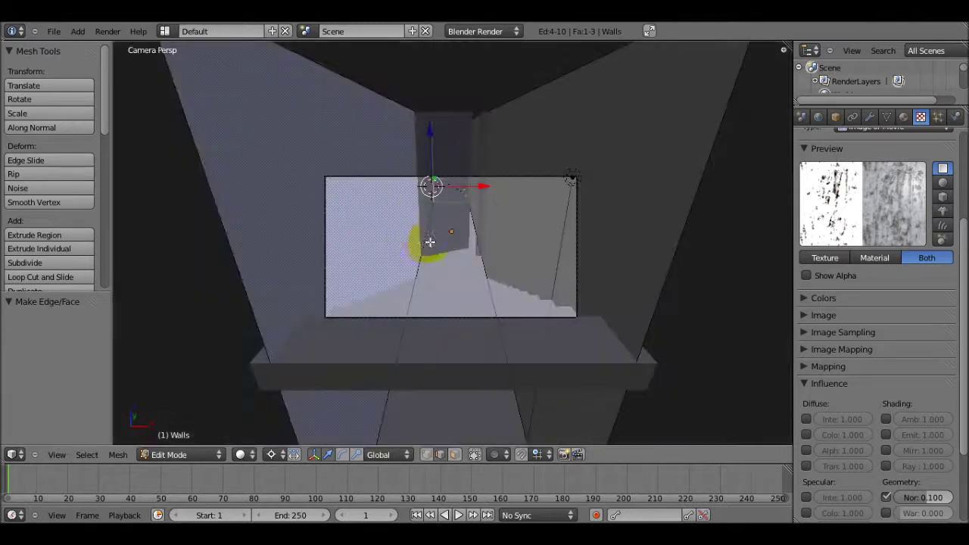
pyautogui.scroll(3, 428, 241)
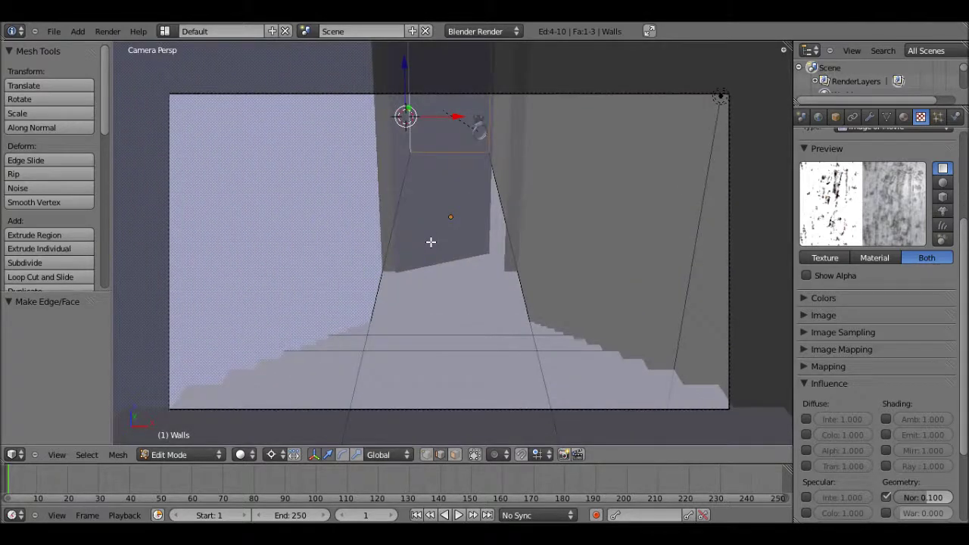
pyautogui.press('F12')
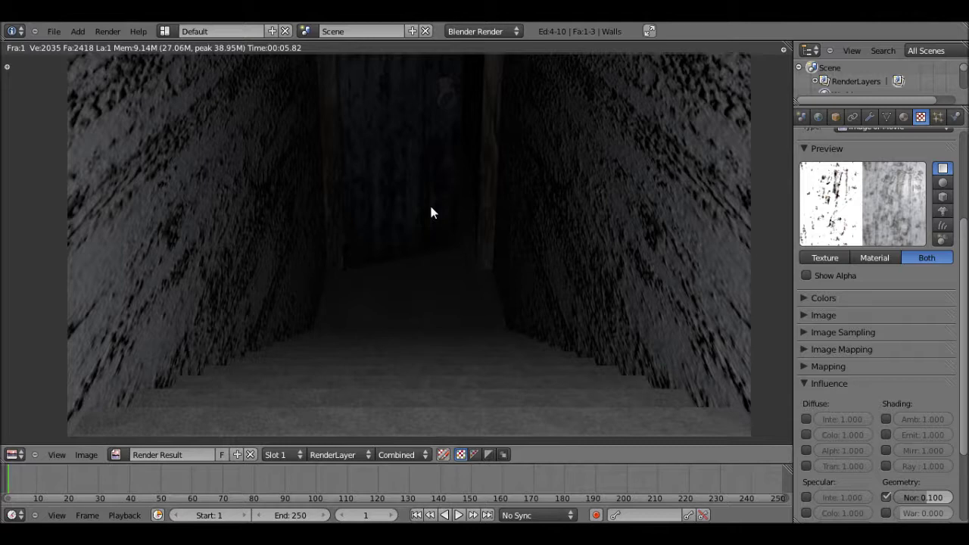
pyautogui.press('Escape')
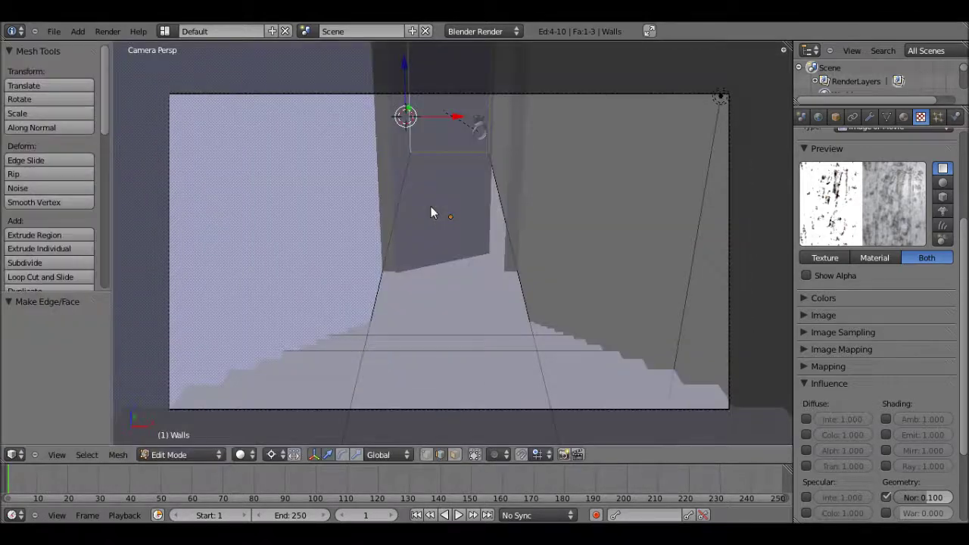
# Step: Place the 3D cursor in the empty space beside the hallway in top view and switch to front view
pyautogui.scroll(-3, 431, 205)
pyautogui.moveTo(431, 206); pyautogui.dragTo(431, 212, button='middle')
pyautogui.scroll(-3, 431, 212)
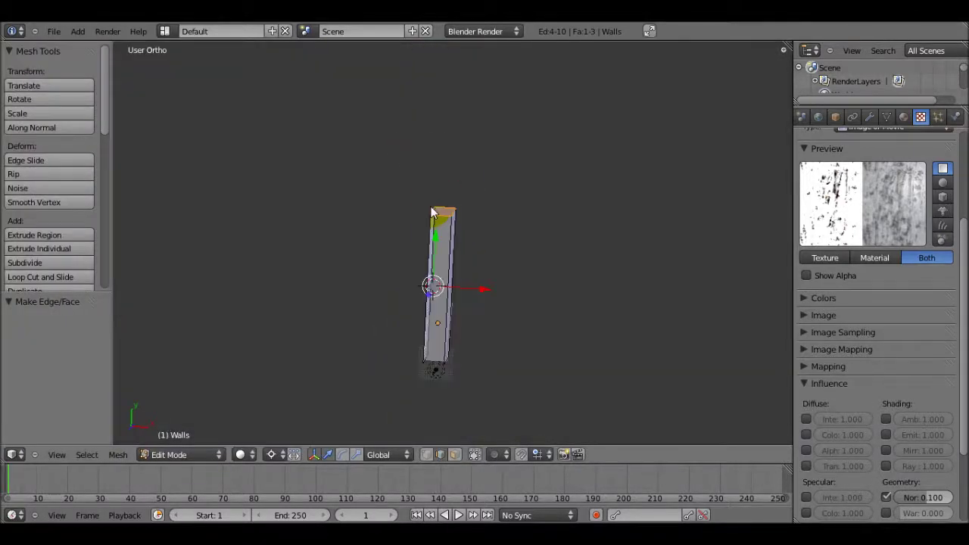
pyautogui.press('KP_7')
pyautogui.click(583, 288)
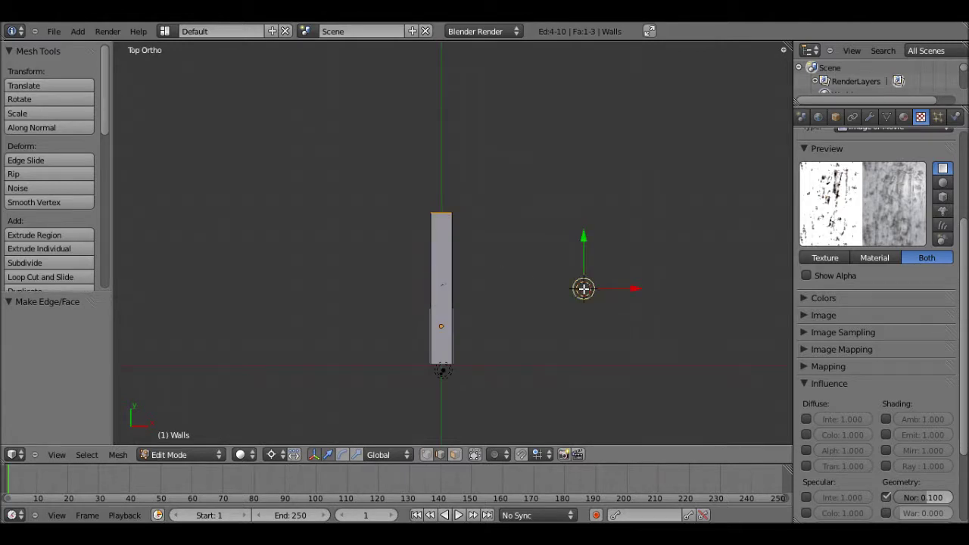
pyautogui.press('KP_1')
pyautogui.keyDown('shift'); pyautogui.moveTo(582, 289); pyautogui.dragTo(434, 301, button='middle'); pyautogui.keyUp('shift')
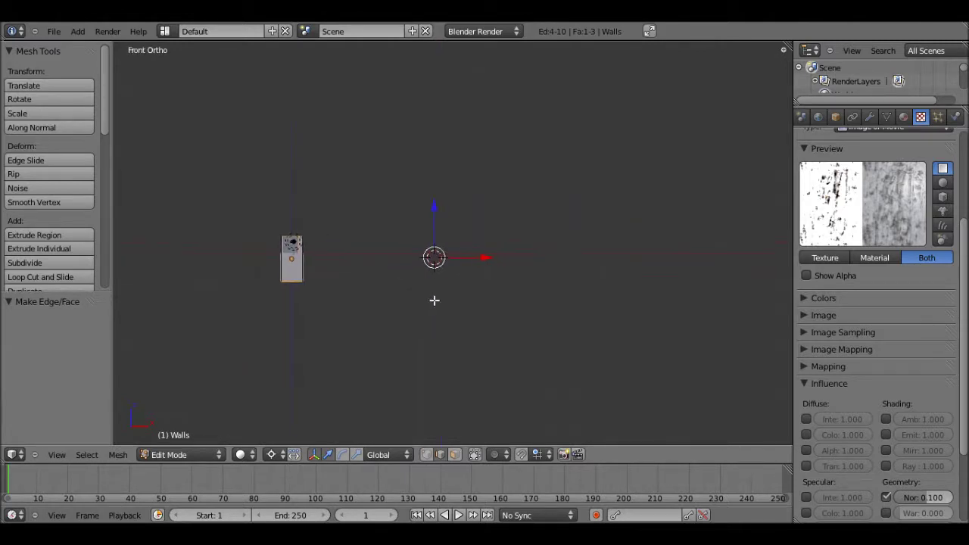
pyautogui.scroll(2, 434, 300)
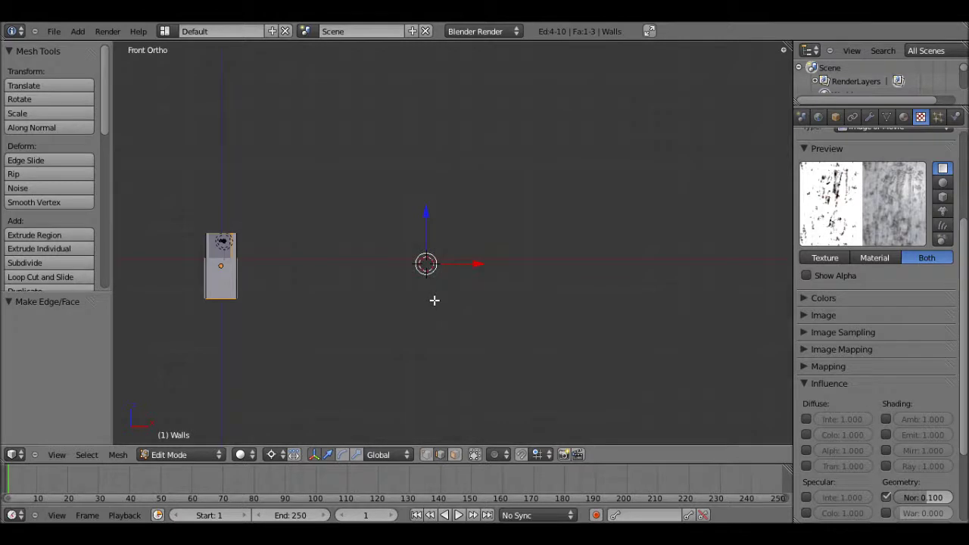
# Step: Return to Object Mode and add a mesh circle with 12 vertices and radius 1 at the 3D cursor
pyautogui.hotkey('shift', 'a')
pyautogui.press('Tab')
pyautogui.hotkey('shift', 'a')
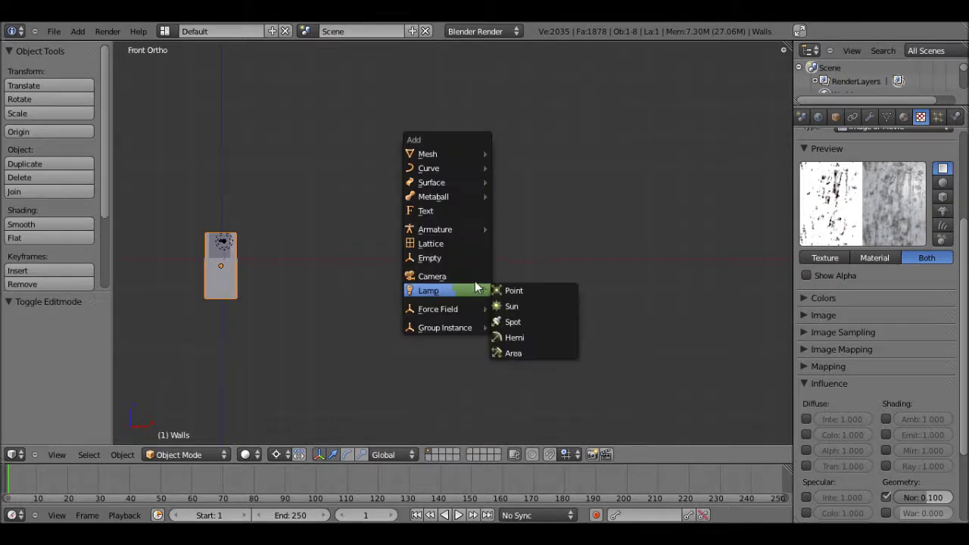
pyautogui.moveTo(477, 153)
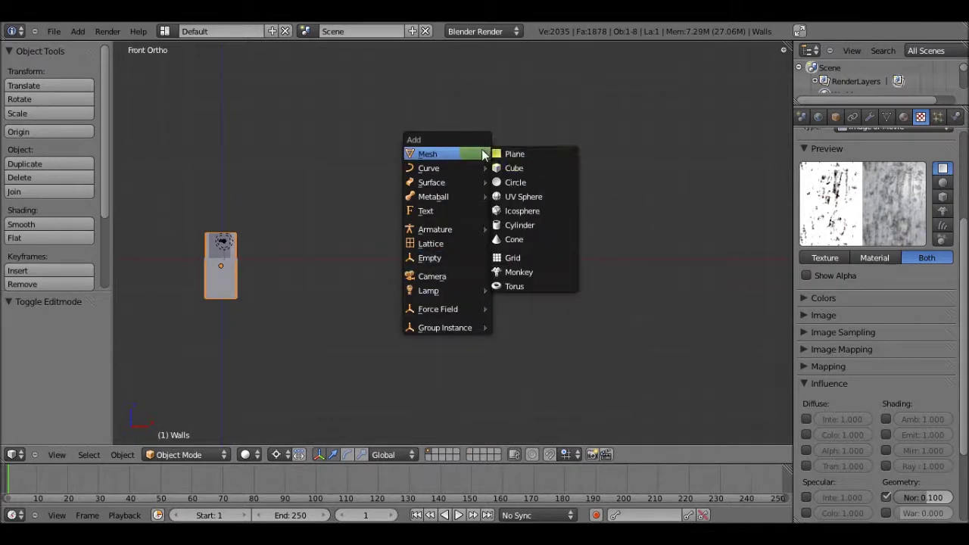
pyautogui.click(530, 179)
pyautogui.press('KP_Divide')
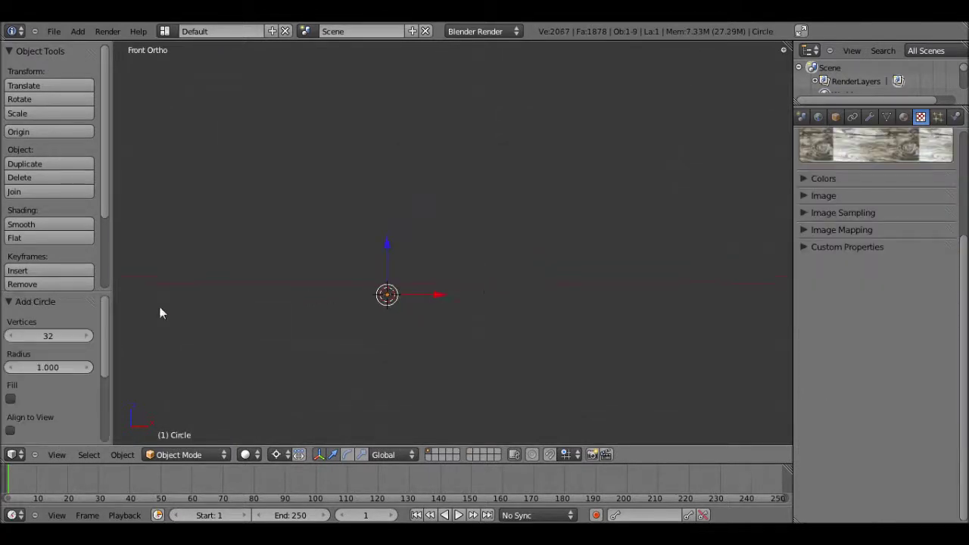
pyautogui.click(49, 338)
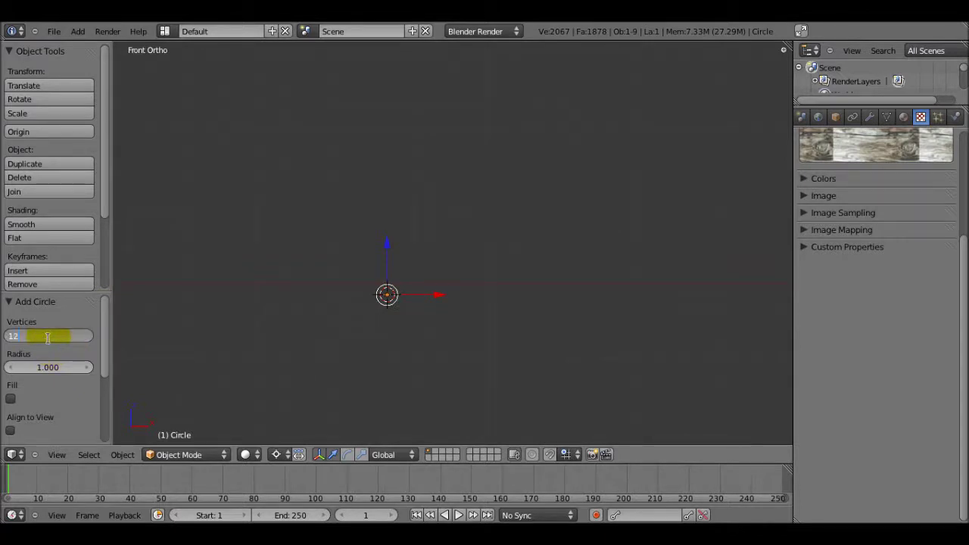
pyautogui.write('12')
pyautogui.press('Return')
pyautogui.scroll(-4, 65, 389)
pyautogui.scroll(2, 65, 389)
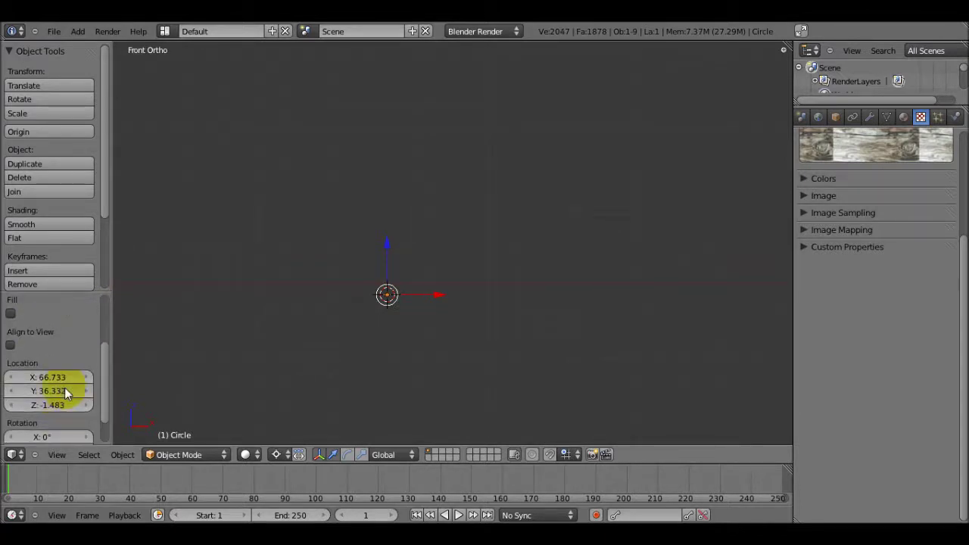
pyautogui.scroll(-2, 64, 389)
pyautogui.scroll(4, 64, 388)
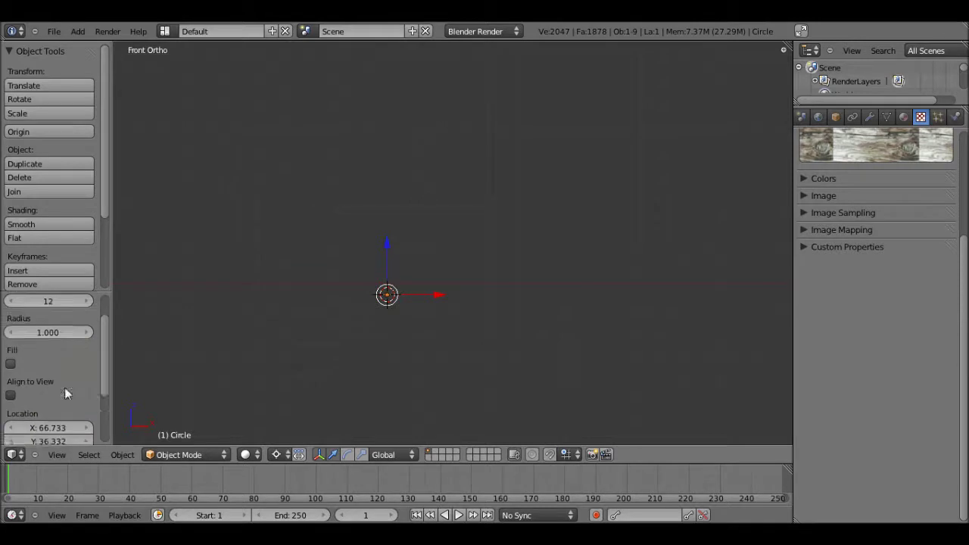
pyautogui.scroll(4, 317, 327)
# Step: Extrude the circle 5.486 units along Z in Edit Mode to form the flashlight's tube
pyautogui.keyDown('shift'); pyautogui.moveTo(317, 327); pyautogui.dragTo(386, 276, button='middle'); pyautogui.keyUp('shift')
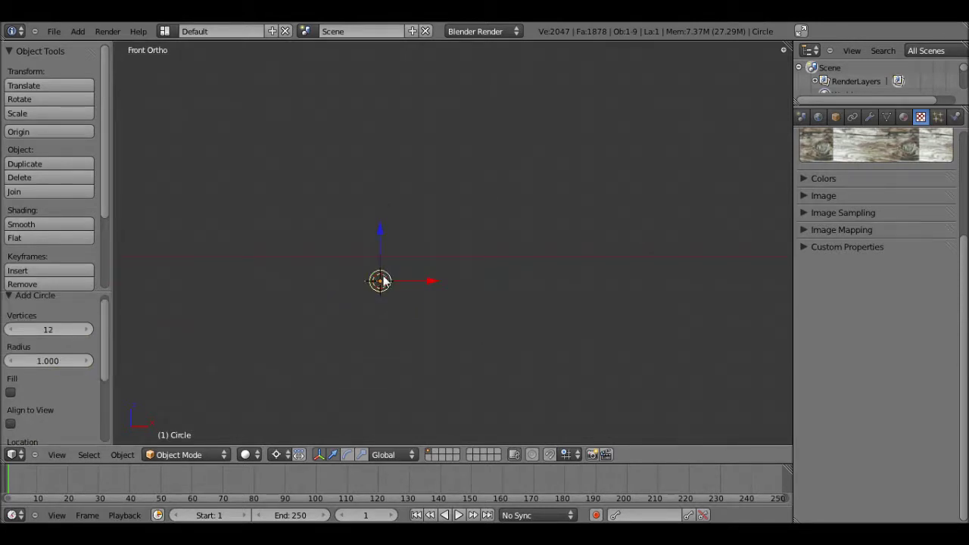
pyautogui.press('Tab')
pyautogui.press('e')
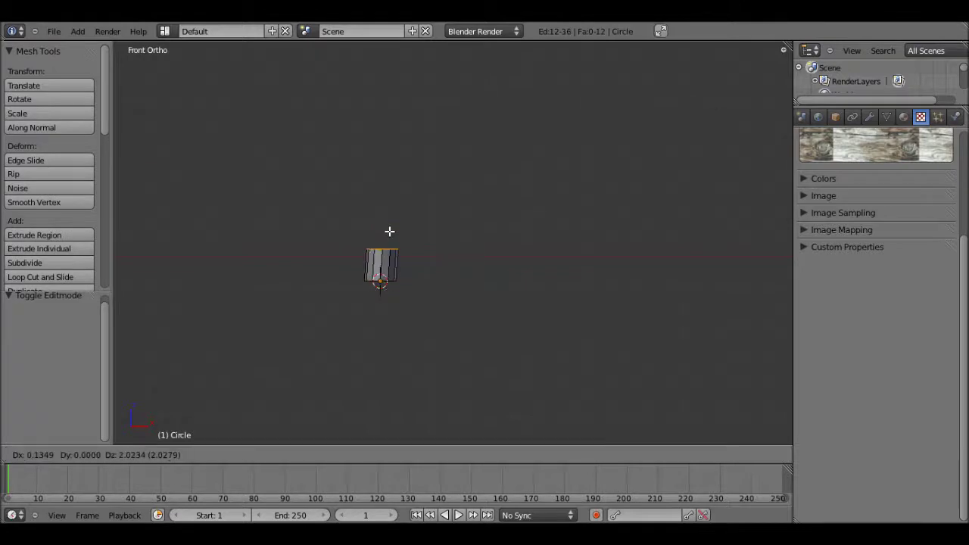
pyautogui.press('z')
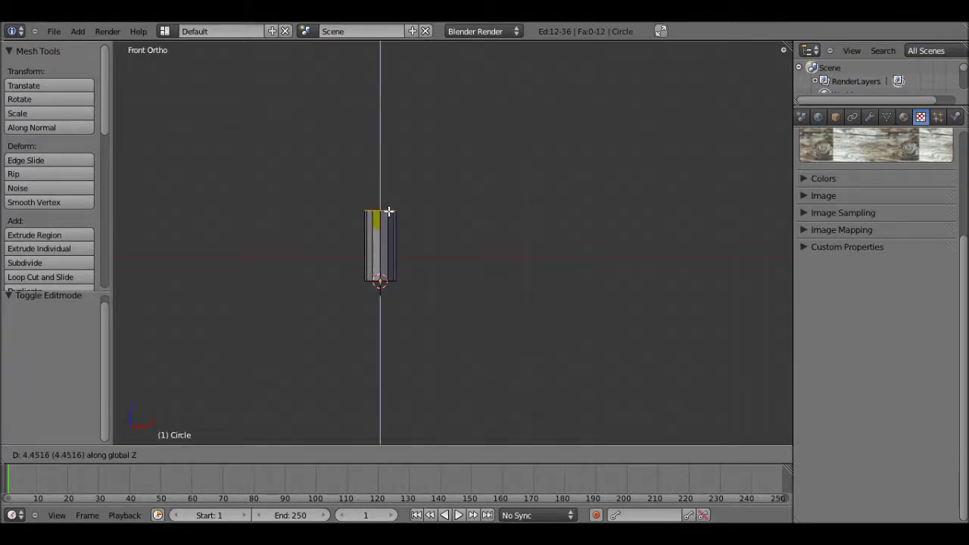
pyautogui.click(393, 194)
pyautogui.keyDown('shift'); pyautogui.moveTo(393, 195); pyautogui.dragTo(394, 224, button='middle'); pyautogui.keyUp('shift')
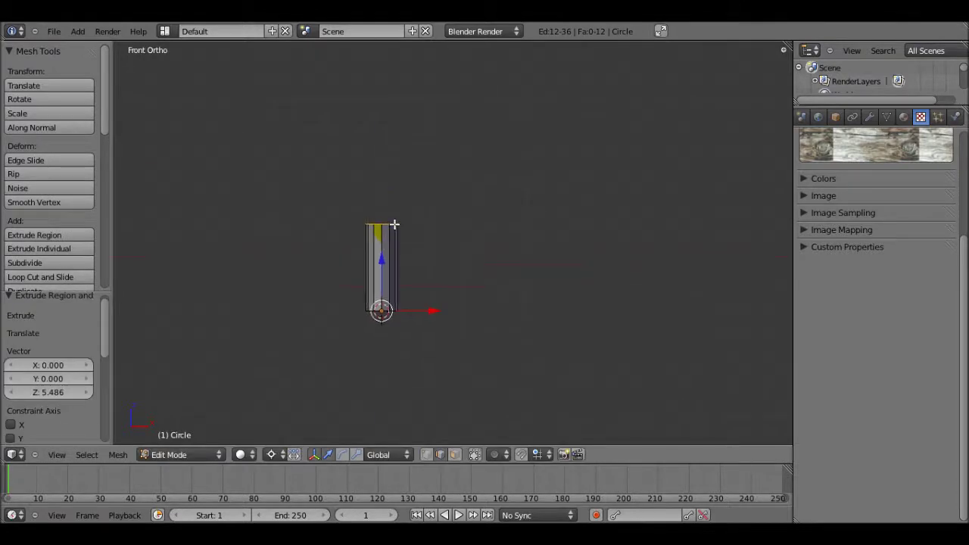
# Step: Check the reference picture of the hallway, and extrude the tube's upper rim again with a scale of 1.202 for the flashlight head
pyautogui.click(324, 466)
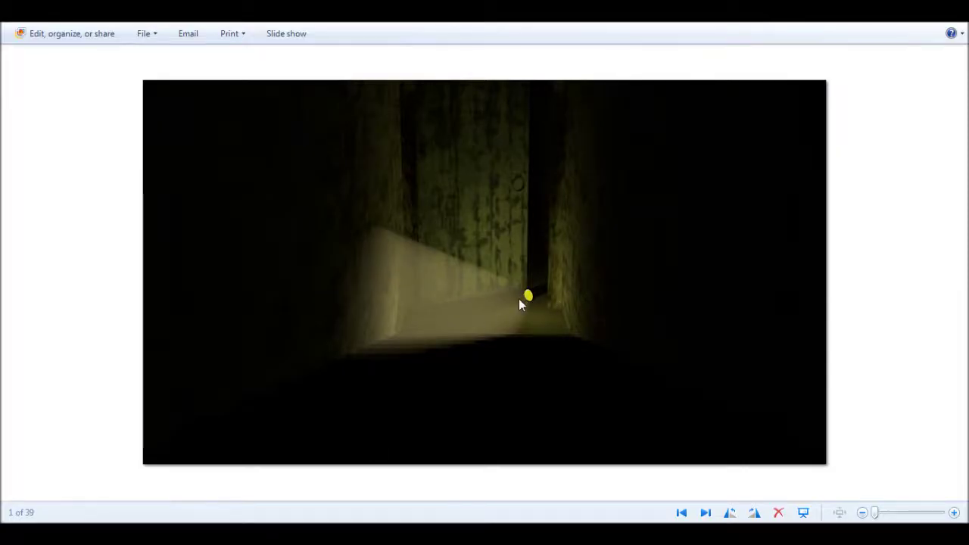
pyautogui.click(901, 29)
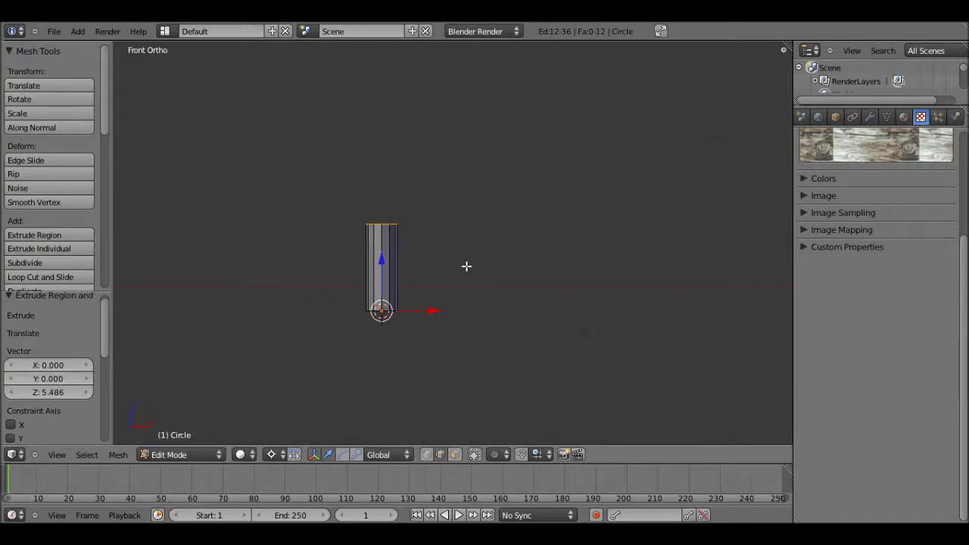
pyautogui.scroll(1, 426, 246)
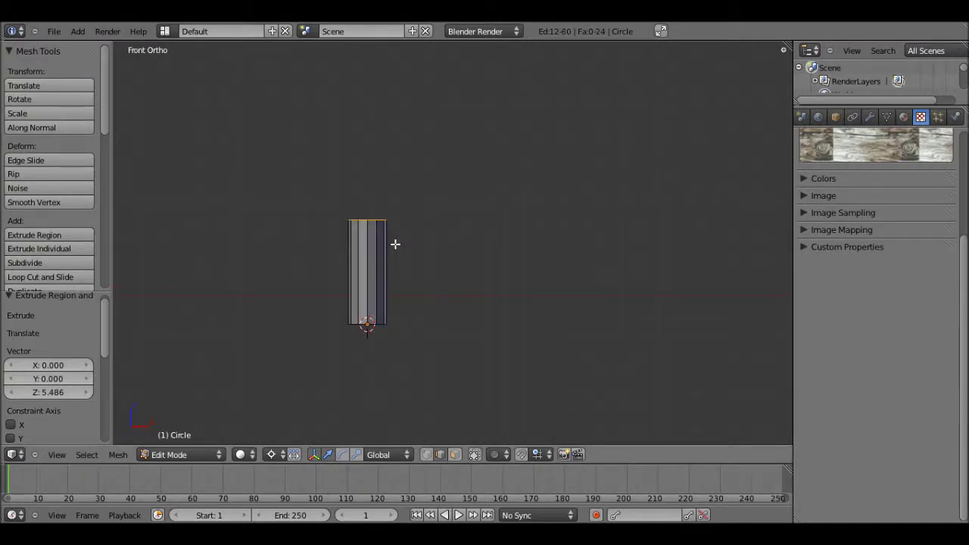
pyautogui.press('s')
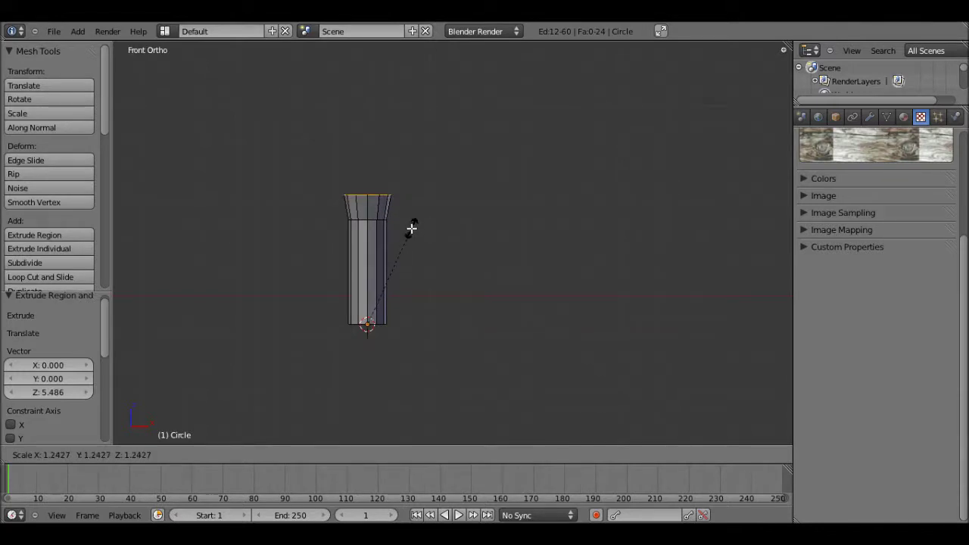
pyautogui.click(410, 231)
pyautogui.press('s')
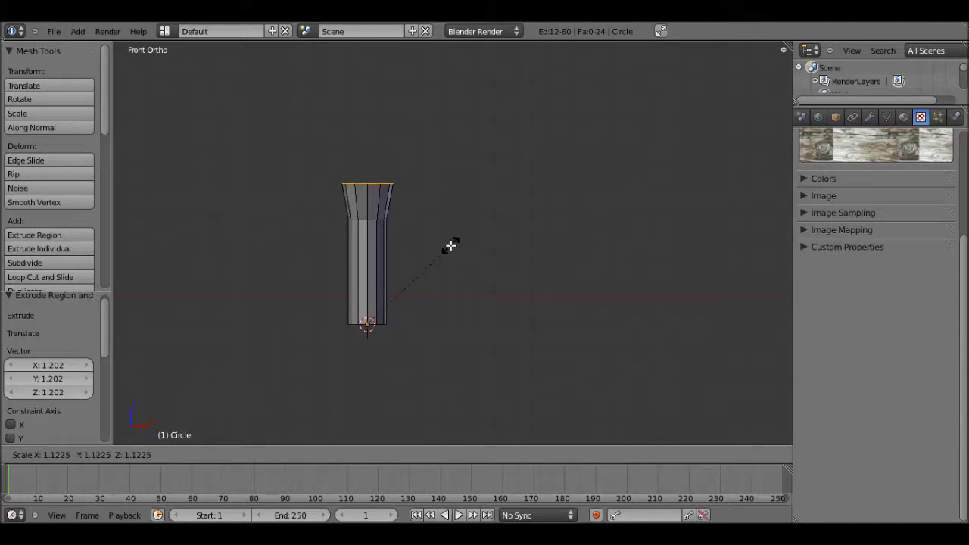
pyautogui.press('Escape')
pyautogui.press('s')
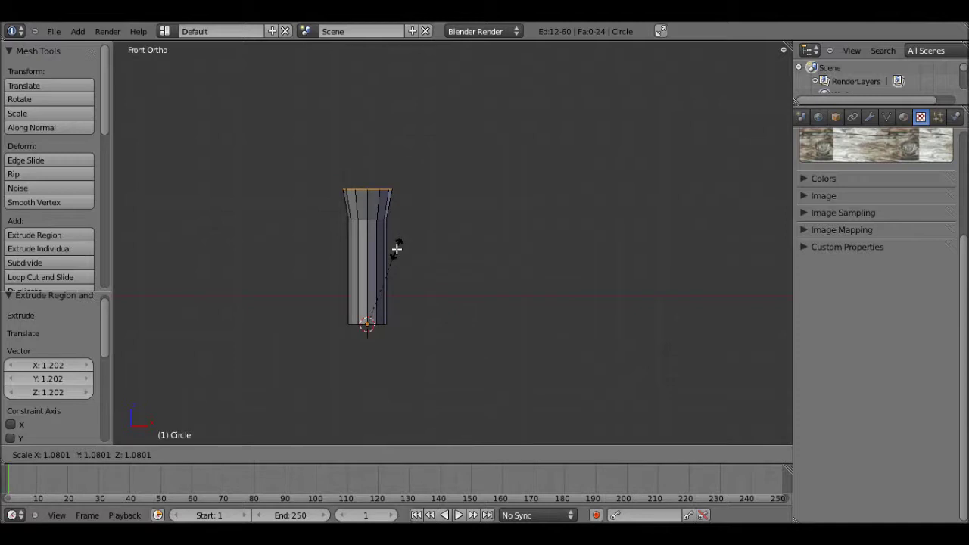
pyautogui.hotkey('shift', 'y')
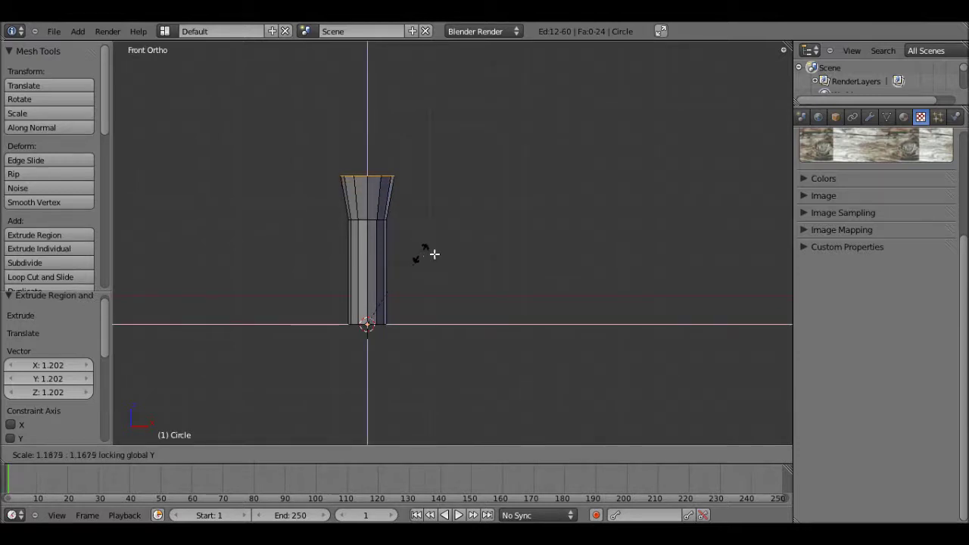
pyautogui.press('Escape')
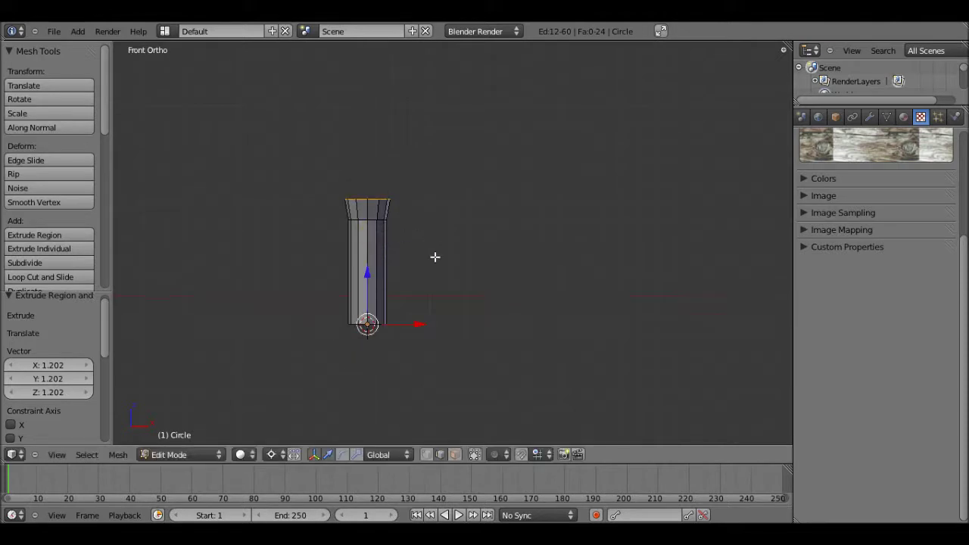
# Step: Scale the flashlight's upper rim by 1.335 in X and Y only, and extrude it 1.911 units along Z
pyautogui.press('s')
pyautogui.hotkey('shift', 'z')
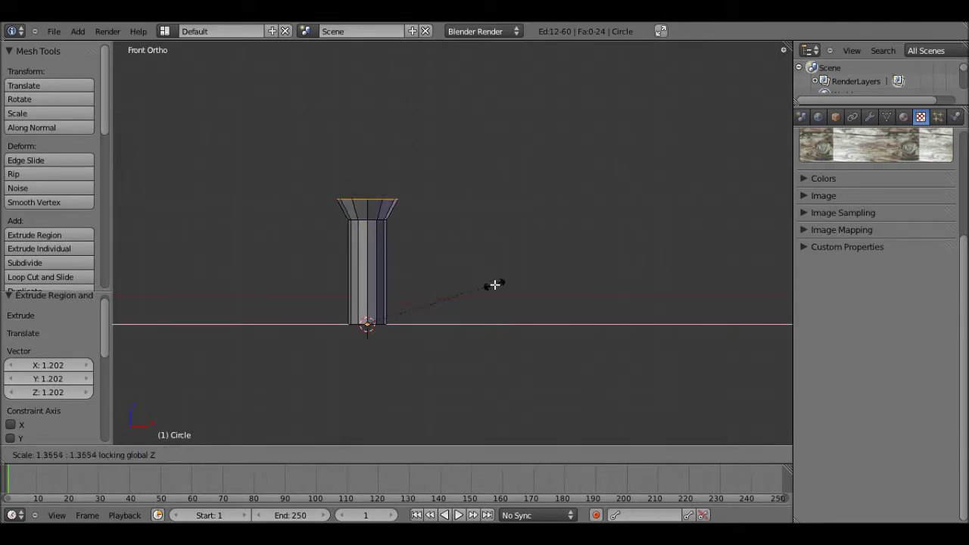
pyautogui.click(493, 285)
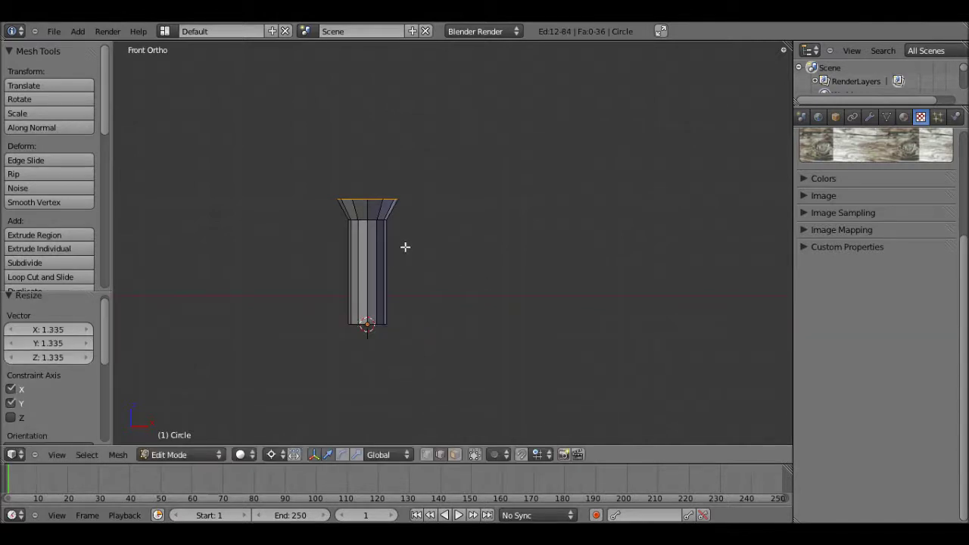
pyautogui.press('e')
pyautogui.press('z')
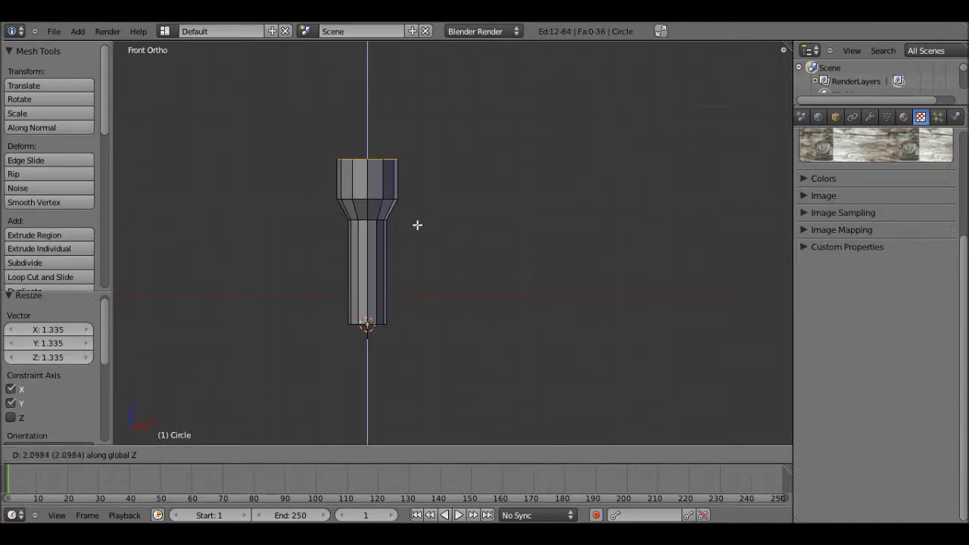
pyautogui.click(420, 226)
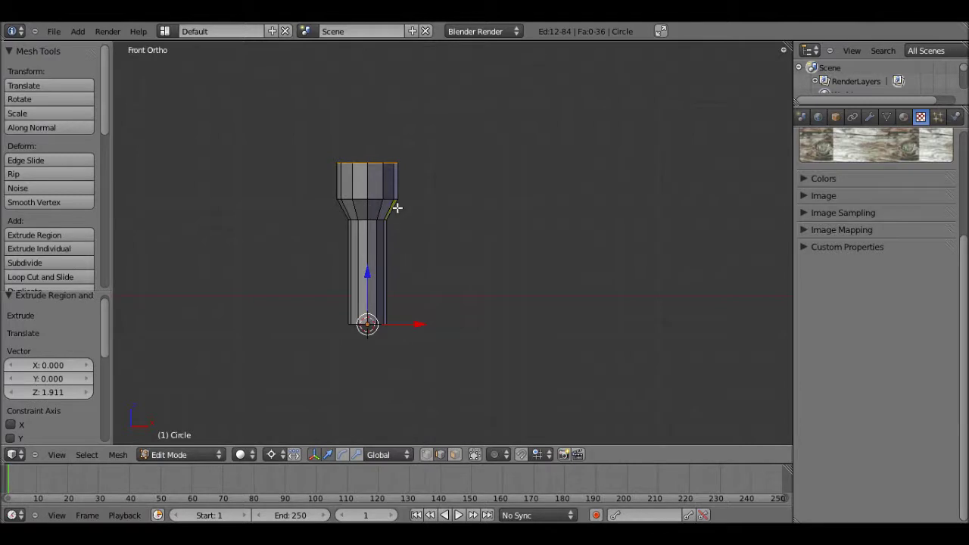
pyautogui.press('KP_7')
pyautogui.press('Home')
pyautogui.scroll(3, 407, 264)
pyautogui.keyDown('shift'); pyautogui.moveTo(411, 237); pyautogui.dragTo(415, 208, button='middle'); pyautogui.keyUp('shift')
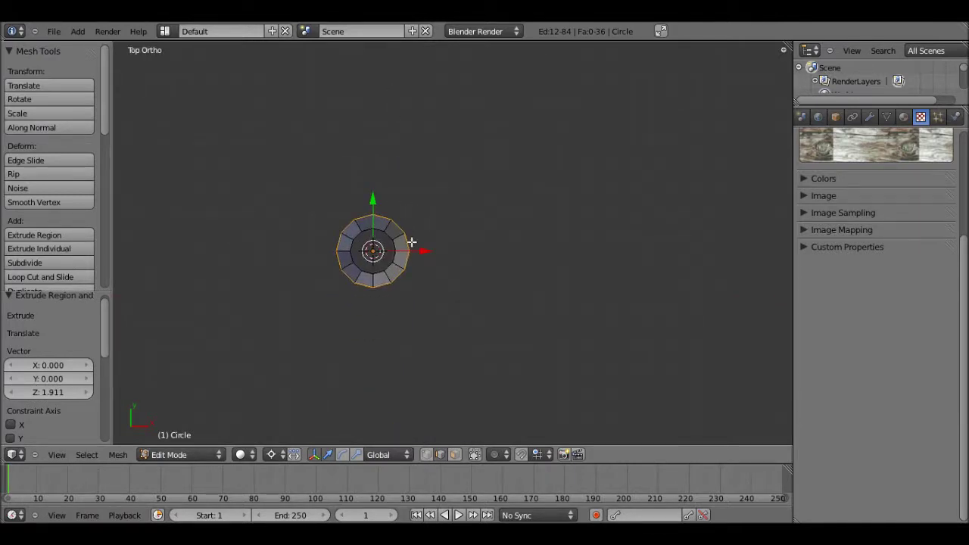
pyautogui.press('KP_0')
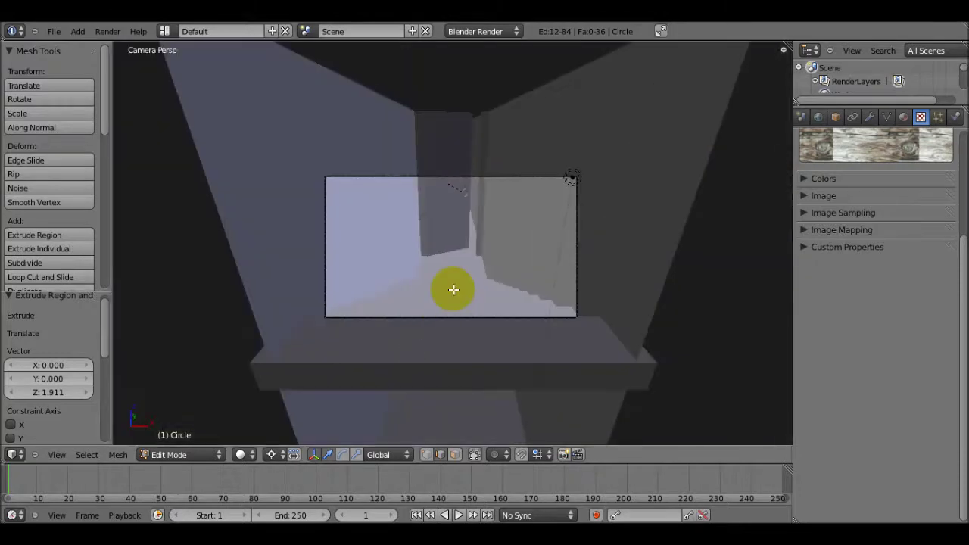
# Step: Close the tube's lower end by extruding its bottom edge loop in place and snapping the new loop to the 3D cursor
pyautogui.press('KP_1')
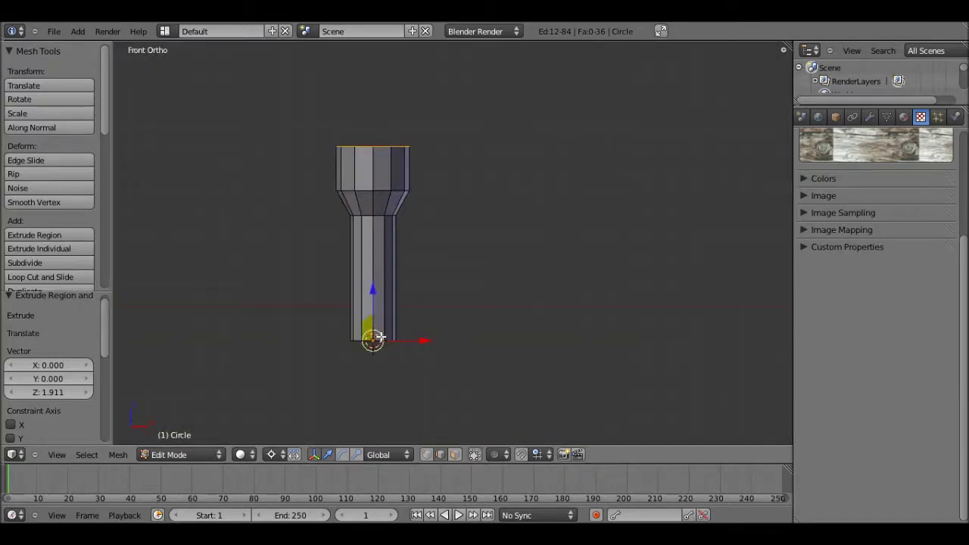
pyautogui.scroll(2, 380, 337)
pyautogui.keyDown('shift'); pyautogui.moveTo(380, 337); pyautogui.dragTo(392, 305, button='middle'); pyautogui.keyUp('shift')
pyautogui.keyDown('alt'); pyautogui.rightClick(330, 350); pyautogui.keyUp('alt')
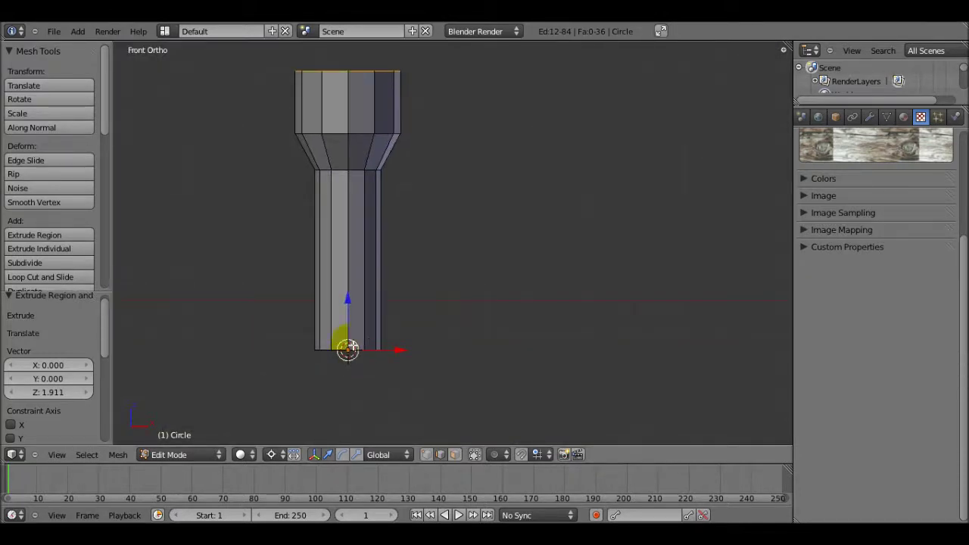
pyautogui.moveTo(341, 370)
pyautogui.mouseDown(button='middle')
pyautogui.moveTo(353, 308)
pyautogui.moveTo(230, 355)
pyautogui.moveTo(338, 355)
pyautogui.mouseUp(button='middle')
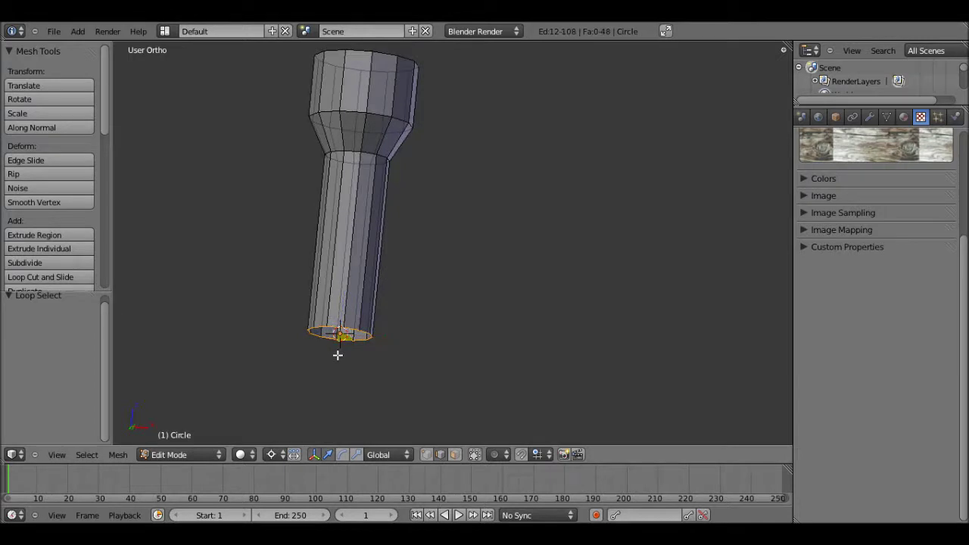
pyautogui.press('e')
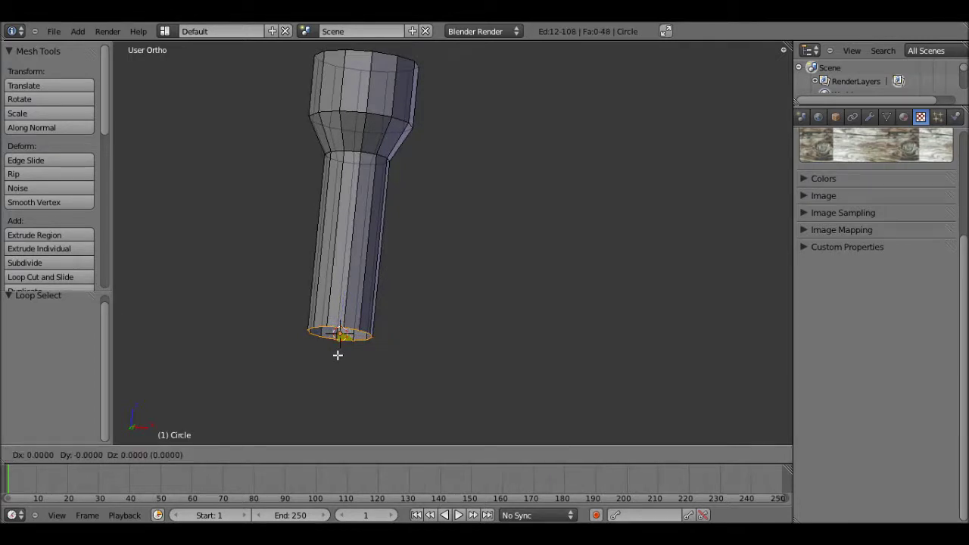
pyautogui.rightClick(338, 355)
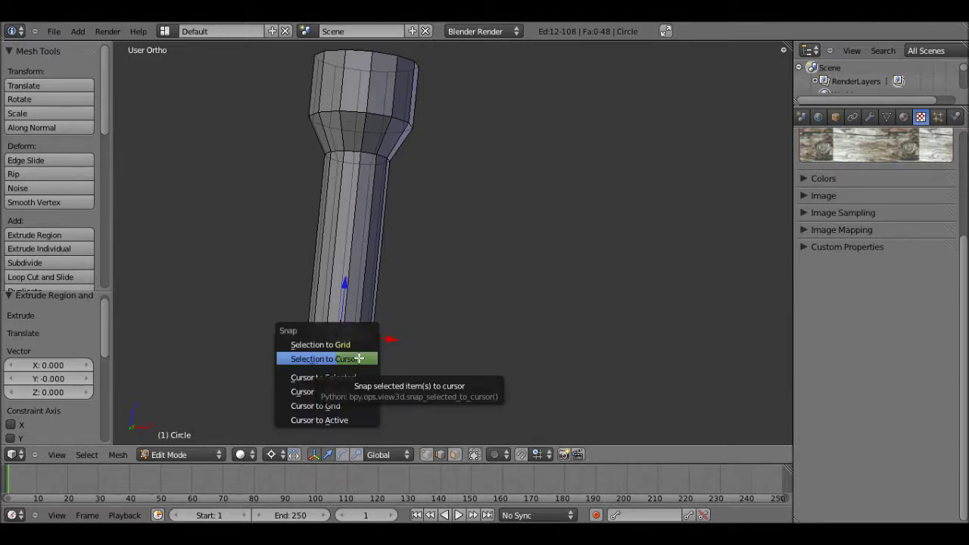
pyautogui.click(359, 359)
pyautogui.moveTo(357, 351)
pyautogui.mouseDown(button='middle')
pyautogui.moveTo(381, 209)
pyautogui.moveTo(357, 343)
pyautogui.mouseUp(button='middle')
# Step: Duplicate the edge loop at the flashlight head's open rim in place, and extrude the copy without moving it
pyautogui.moveTo(360, 114)
pyautogui.mouseDown(button='middle')
pyautogui.moveTo(368, 214)
pyautogui.moveTo(374, 197)
pyautogui.moveTo(395, 219)
pyautogui.mouseUp(button='middle')
pyautogui.keyDown('alt'); pyautogui.rightClick(374, 198); pyautogui.keyUp('alt')
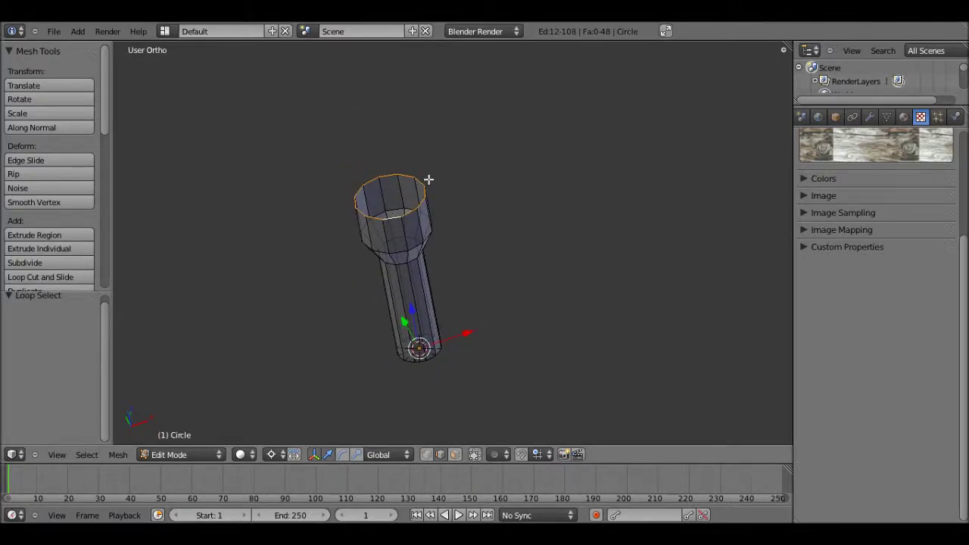
pyautogui.press('e')
pyautogui.rightClick(463, 236)
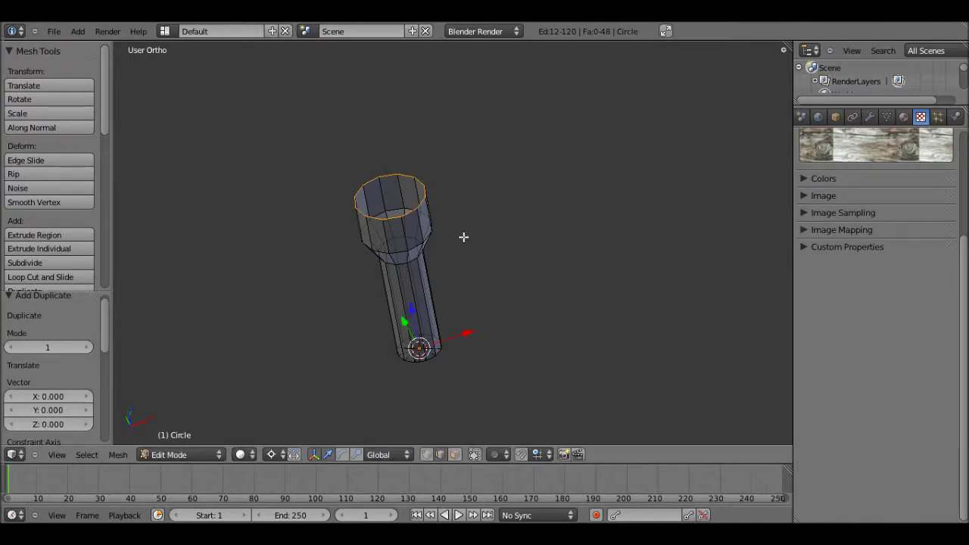
pyautogui.press('e')
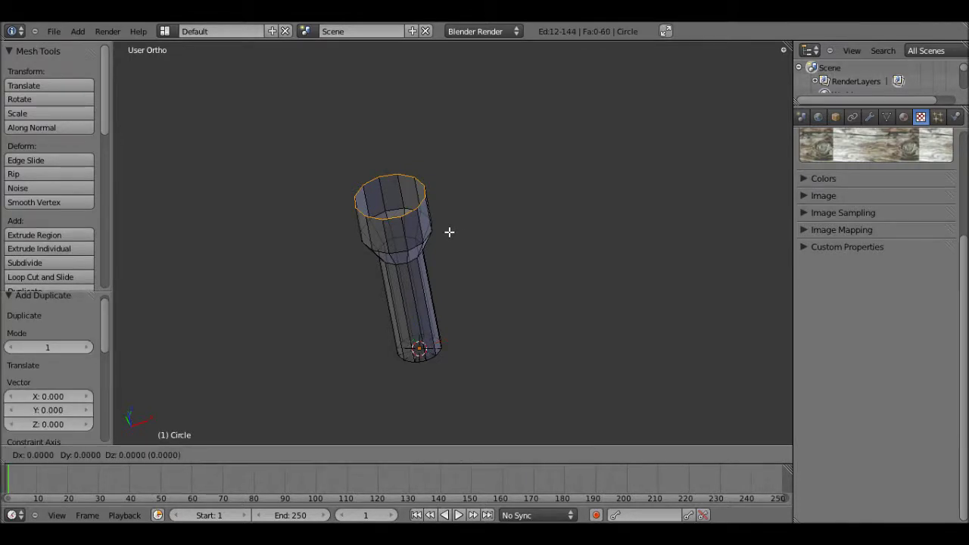
pyautogui.rightClick(449, 232)
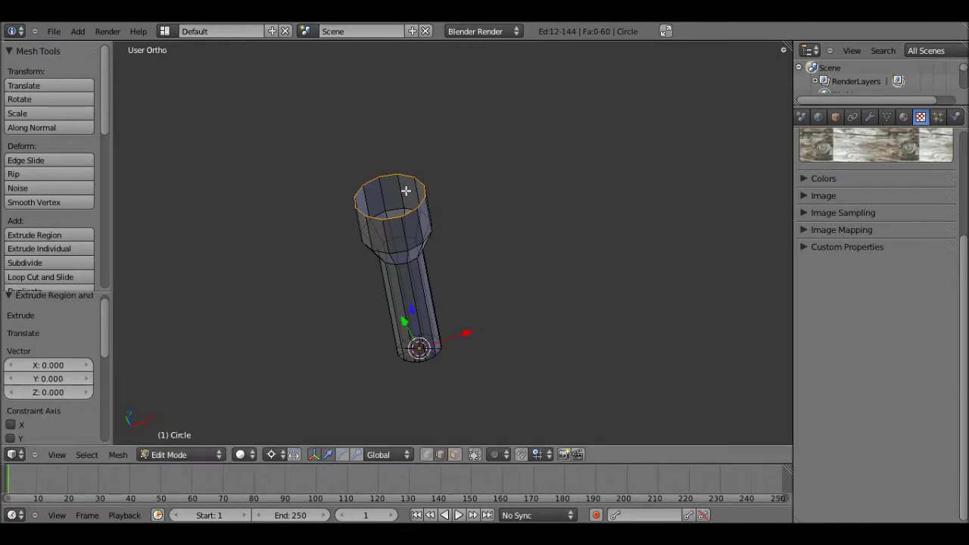
# Step: Snap the 3D cursor to the selected rim loop and collapse the loop onto it to form the lens disc
pyautogui.hotkey('shift', 's')
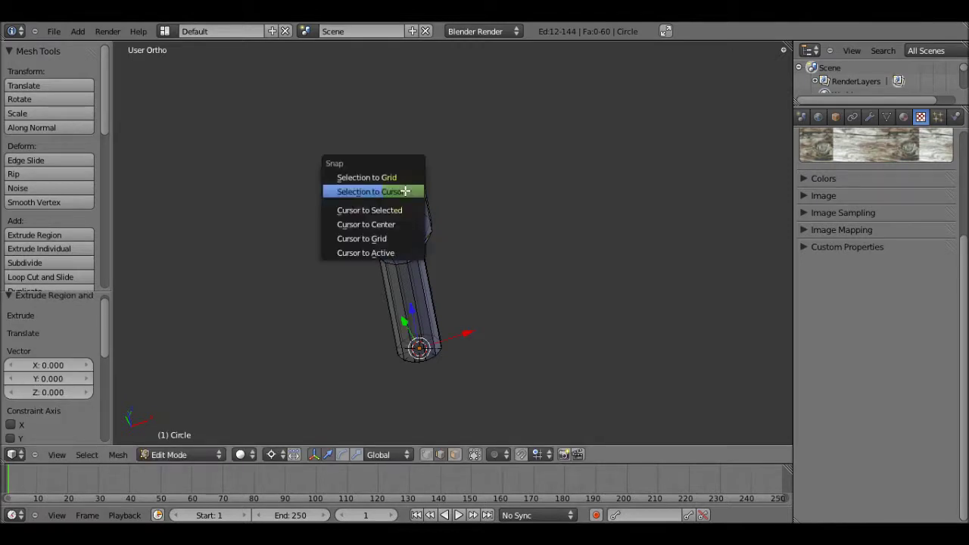
pyautogui.click(413, 208)
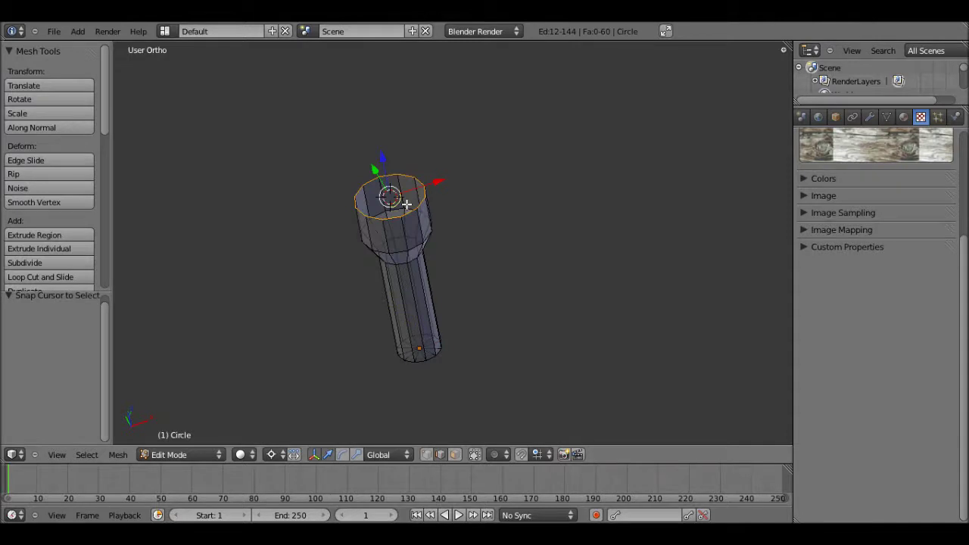
pyautogui.hotkey('shift', 's')
pyautogui.click(410, 187)
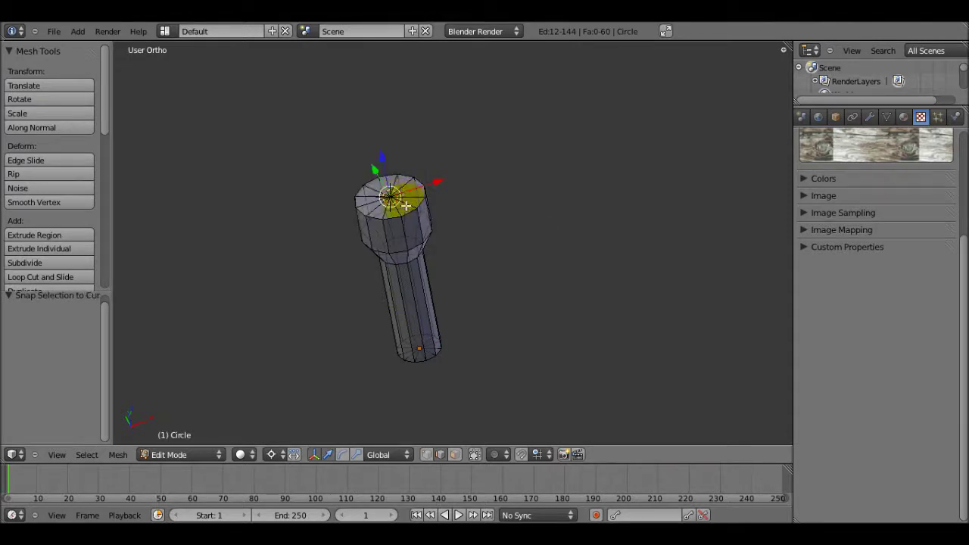
# Step: Select the whole linked lens disc, separate it into its own object, and return to Object Mode
pyautogui.scroll(5, 408, 206)
pyautogui.rightClick(374, 216)
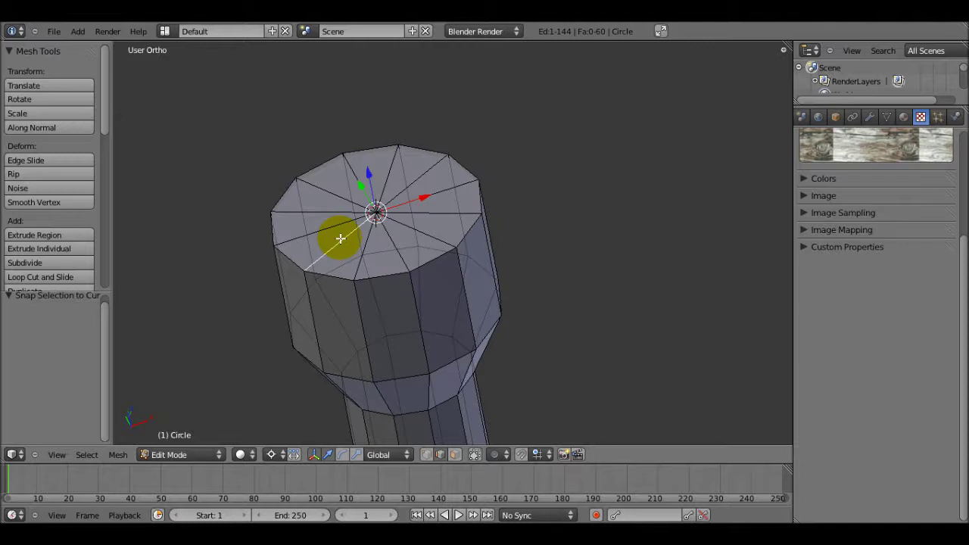
pyautogui.hotkey('ctrl', 'l')
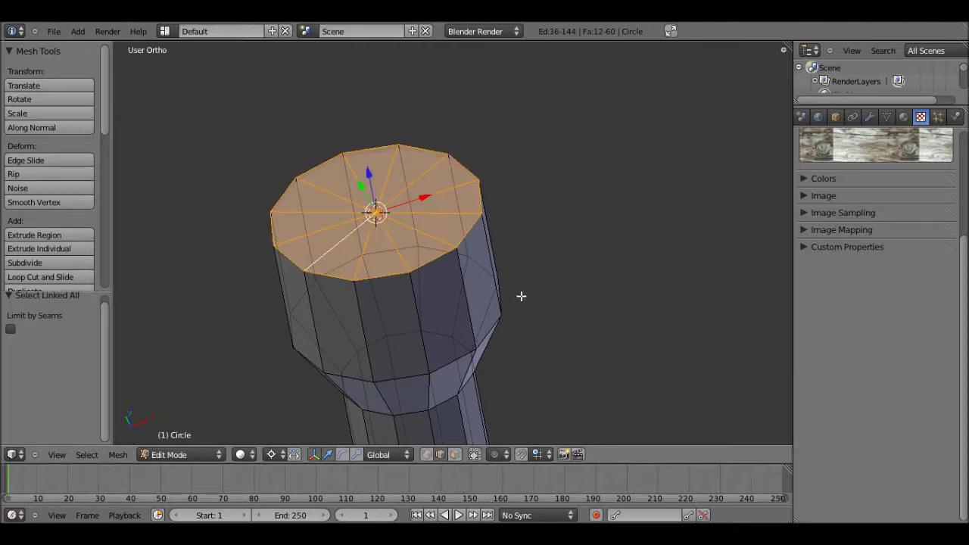
pyautogui.press('p')
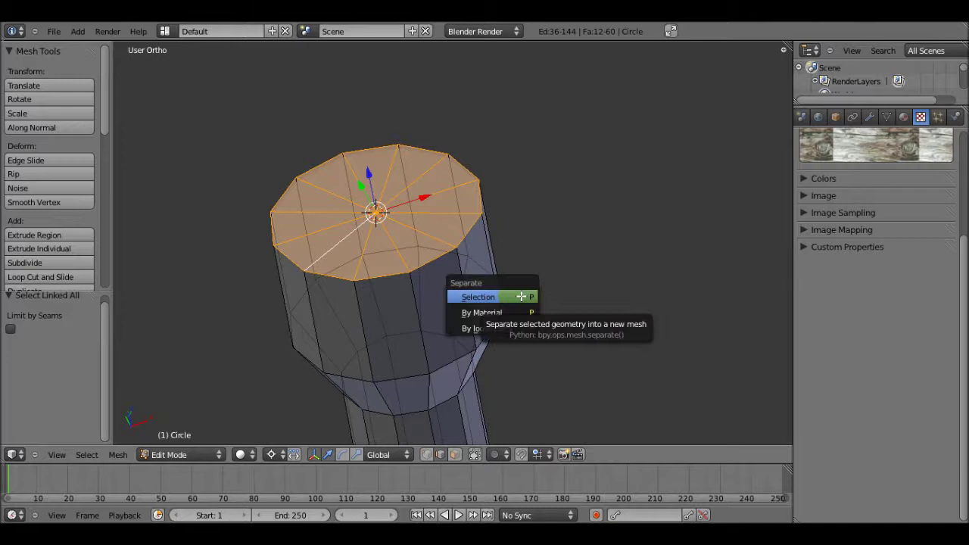
pyautogui.click(521, 296)
pyautogui.press('Tab')
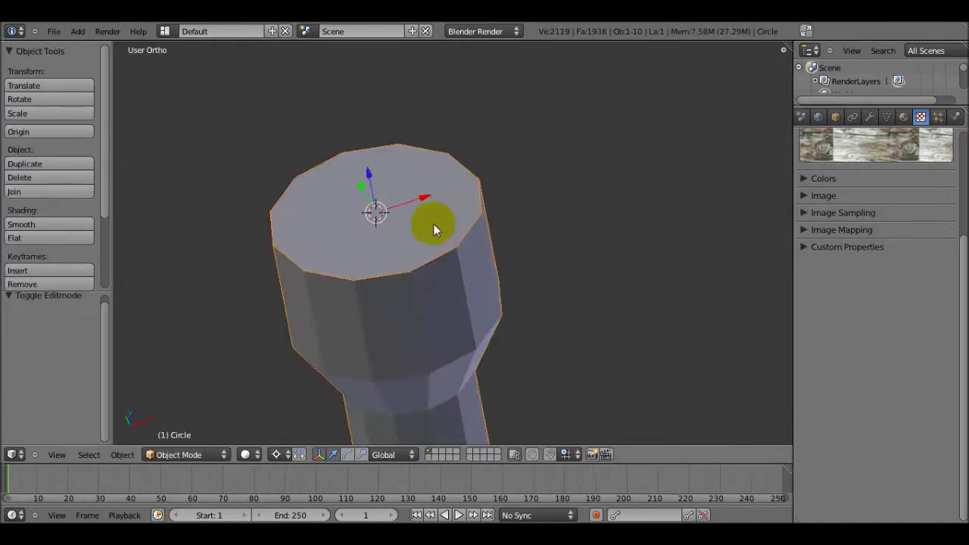
# Step: Scale the separated lens disc down to 0.942 so it fits inside the flashlight head's rim
pyautogui.rightClick(433, 223)
pyautogui.press('s')
pyautogui.click(469, 288)
pyautogui.moveTo(469, 293); pyautogui.dragTo(348, 268, button='middle')
pyautogui.moveTo(516, 327); pyautogui.dragTo(369, 212, button='middle')
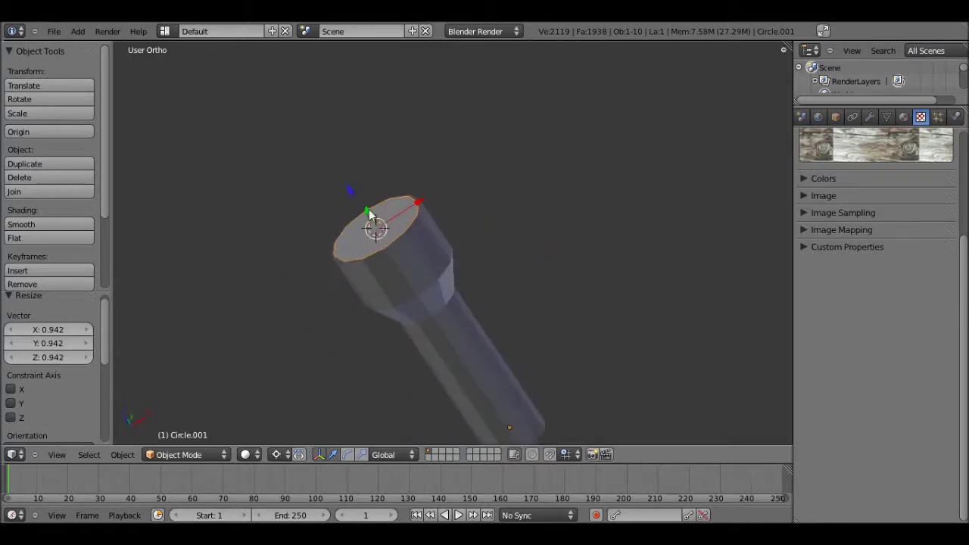
pyautogui.scroll(-5, 420, 249)
pyautogui.moveTo(419, 249); pyautogui.dragTo(419, 249, button='middle')
pyautogui.scroll(5, 419, 249)
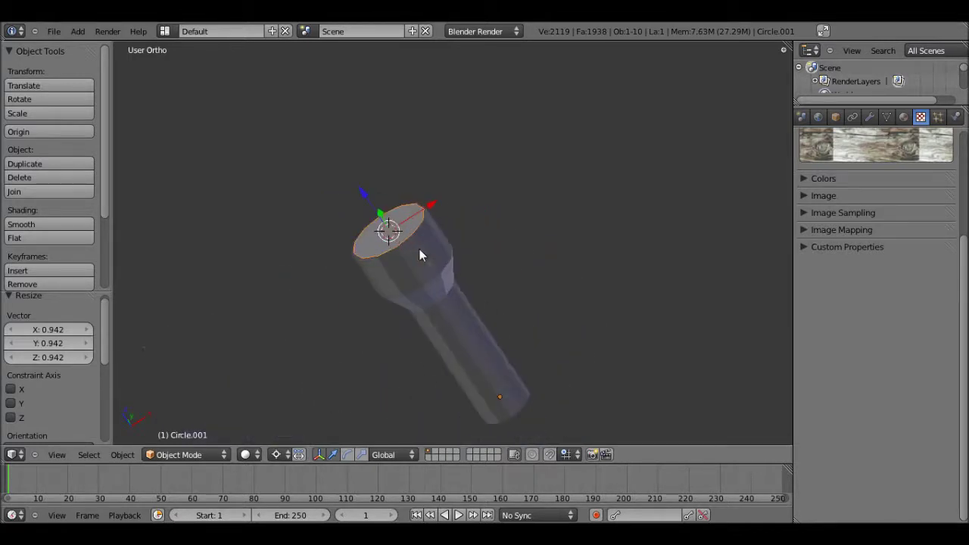
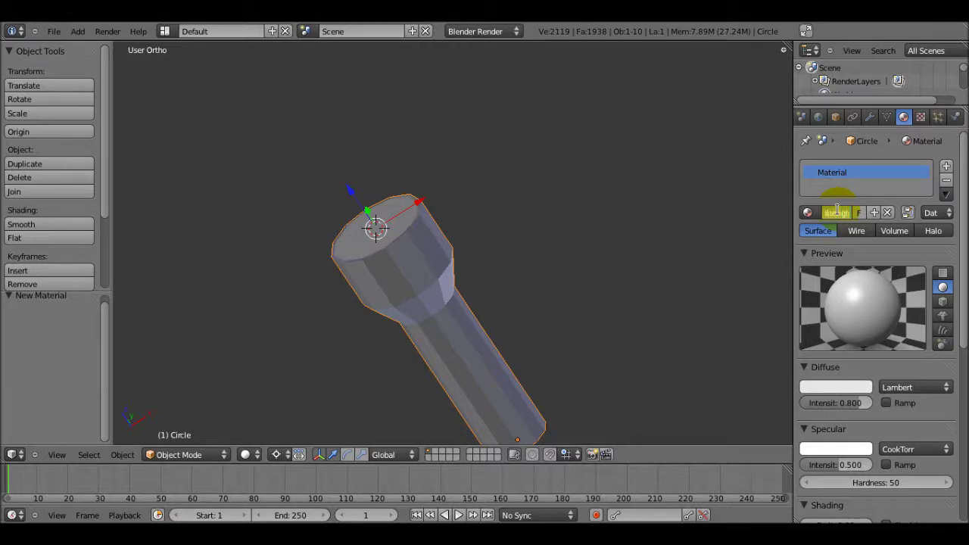
# Step: Name the flashlight body's material "flashlight" and darken its diffuse color to a dark grey with RGB values of 0.042
pyautogui.click(833, 386)
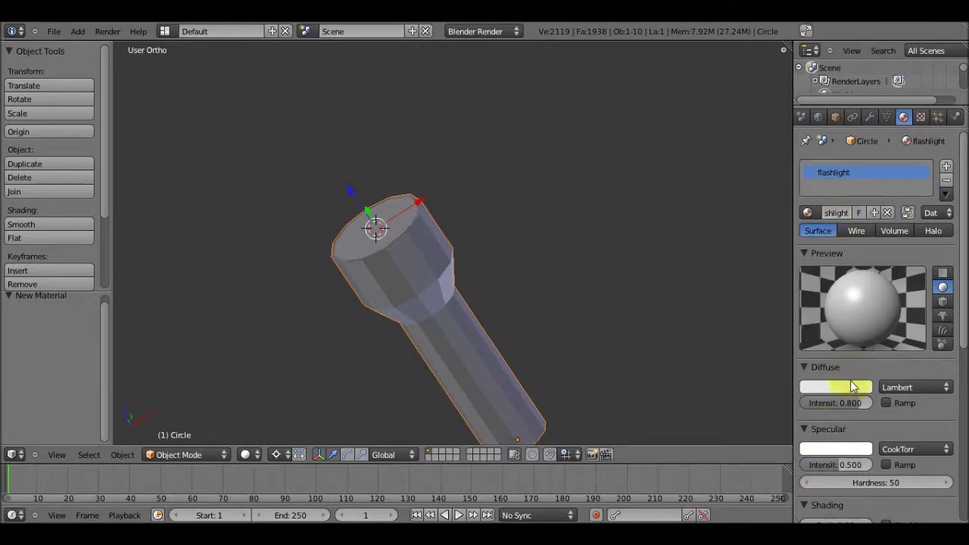
pyautogui.click(853, 387)
pyautogui.moveTo(860, 203); pyautogui.dragTo(870, 282)
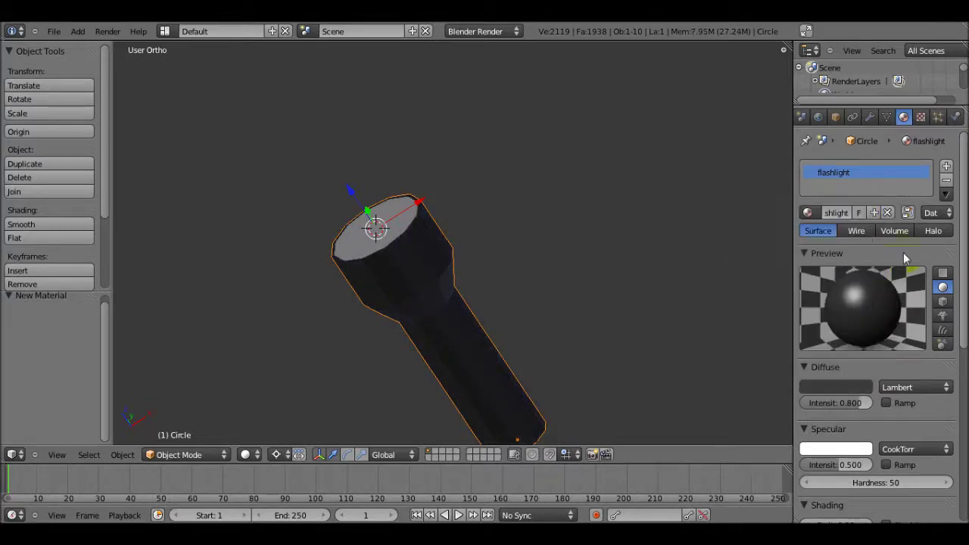
# Step: Set the flashlight material's specular intensity to 0.753 and darken its specular color slightly to a light grey
pyautogui.moveTo(833, 465); pyautogui.dragTo(851, 461)
pyautogui.moveTo(361, 243); pyautogui.dragTo(436, 291, button='middle')
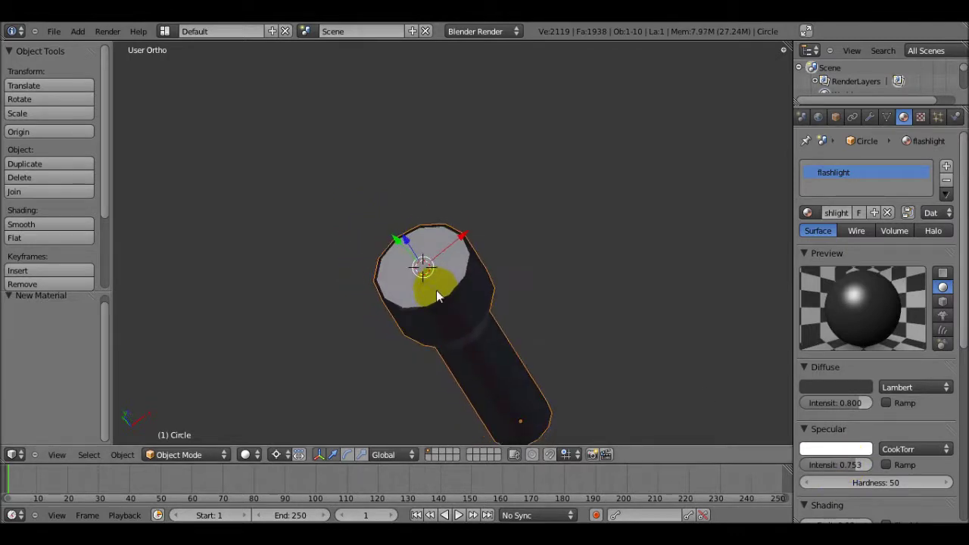
pyautogui.click(832, 451)
pyautogui.moveTo(861, 265); pyautogui.dragTo(865, 282)
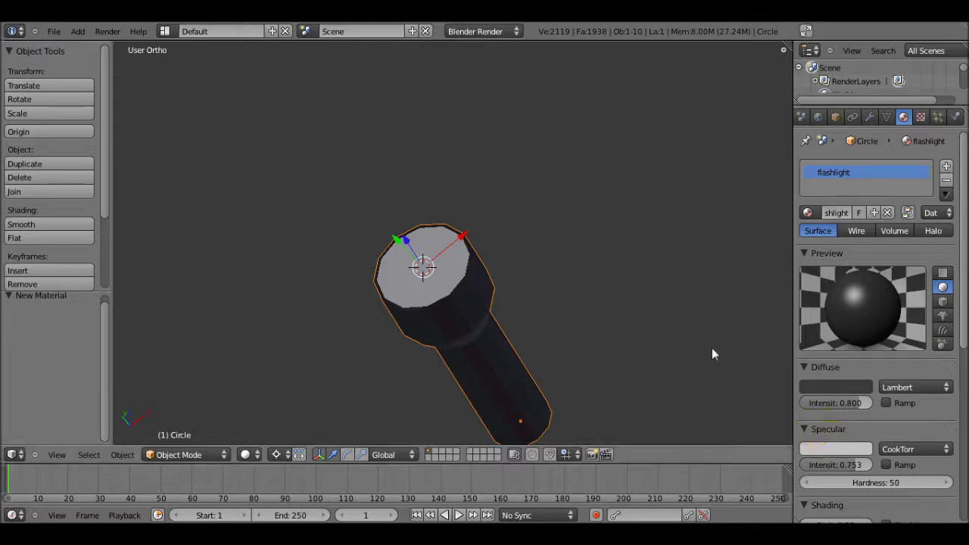
pyautogui.scroll(-10, 388, 278)
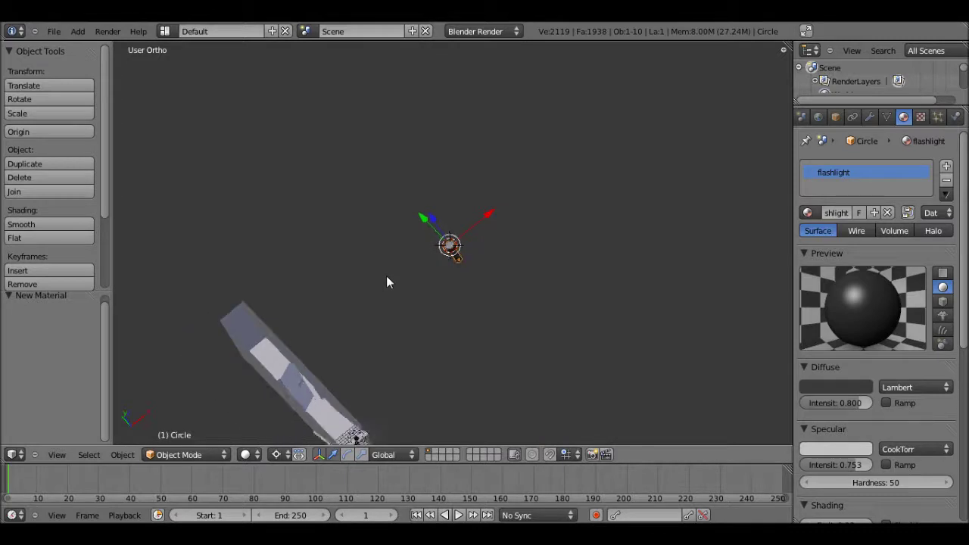
pyautogui.scroll(6, 422, 253)
pyautogui.scroll(2, 422, 255)
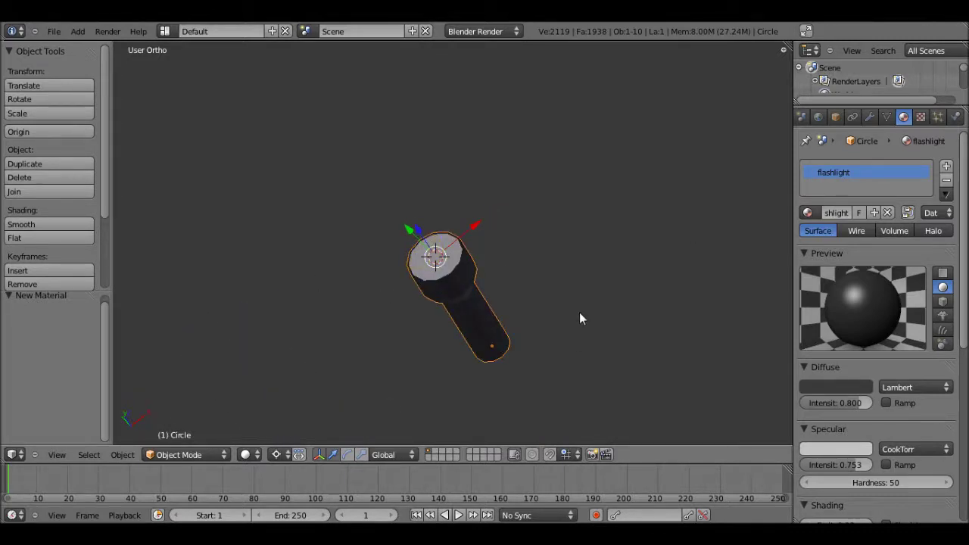
pyautogui.scroll(-3, 580, 313)
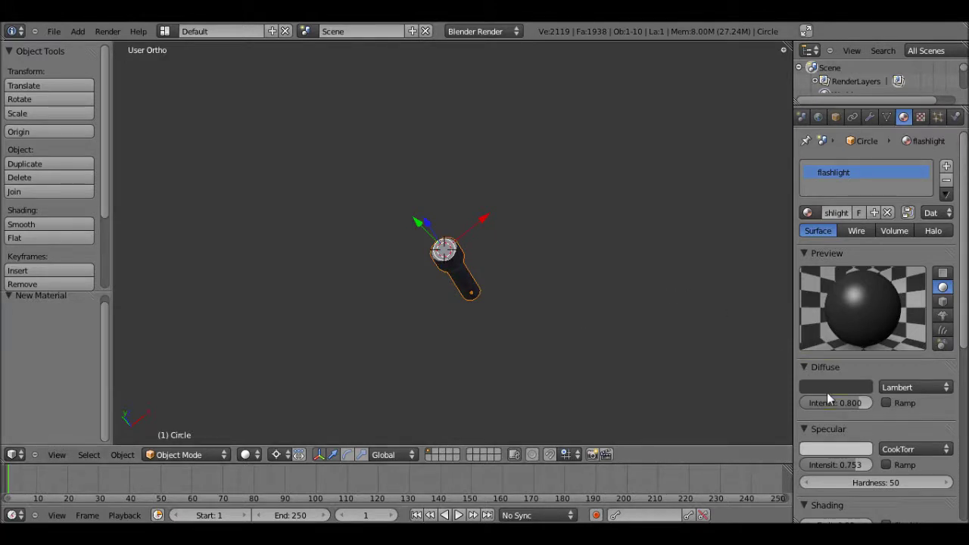
pyautogui.click(846, 379)
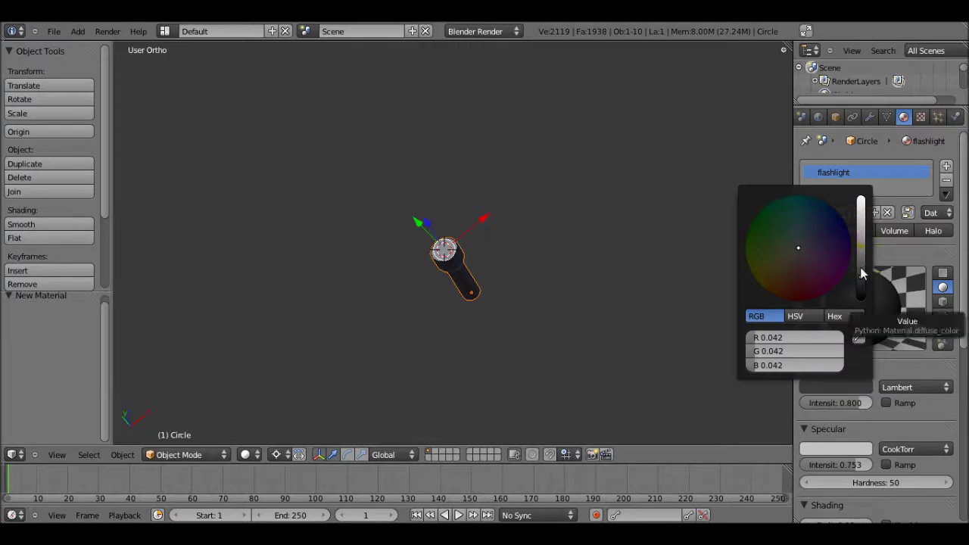
pyautogui.moveTo(459, 253); pyautogui.dragTo(360, 258, button='middle')
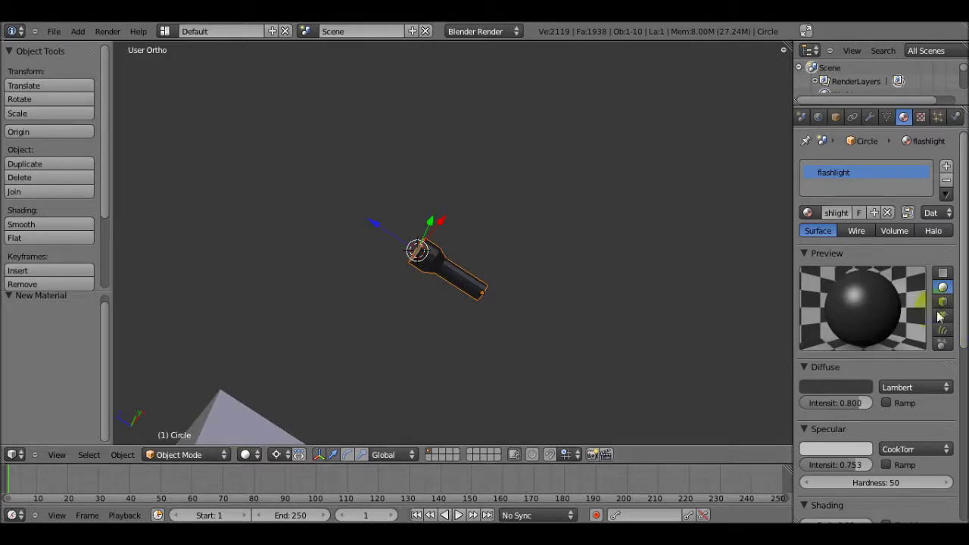
pyautogui.moveTo(331, 207); pyautogui.dragTo(373, 228, button='middle')
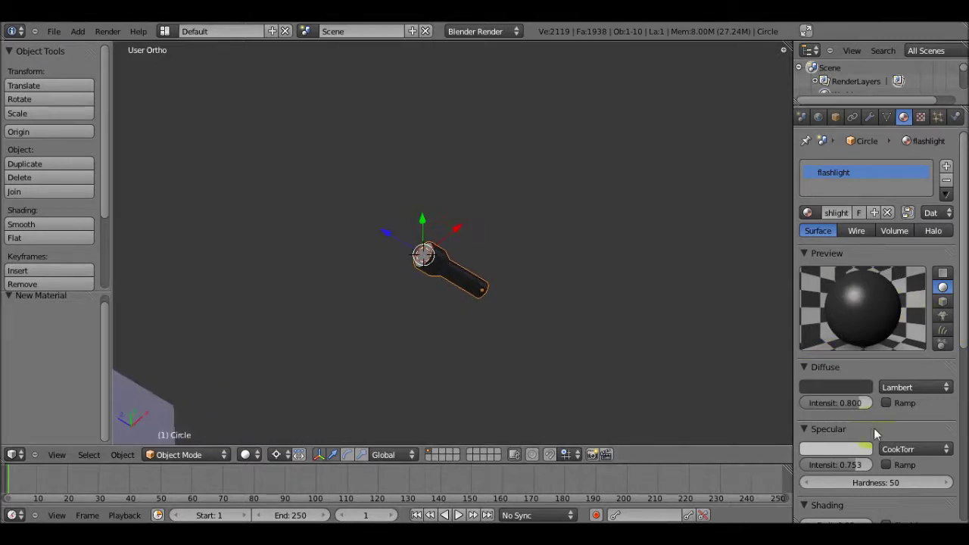
# Step: Darken the flashlight material's specular color further to a dark grey
pyautogui.click(836, 448)
pyautogui.moveTo(861, 285); pyautogui.dragTo(861, 318)
# Step: Add a new material to the flashlight's lens disc and set its emit value to 2.00
pyautogui.moveTo(743, 292); pyautogui.dragTo(410, 298, button='middle')
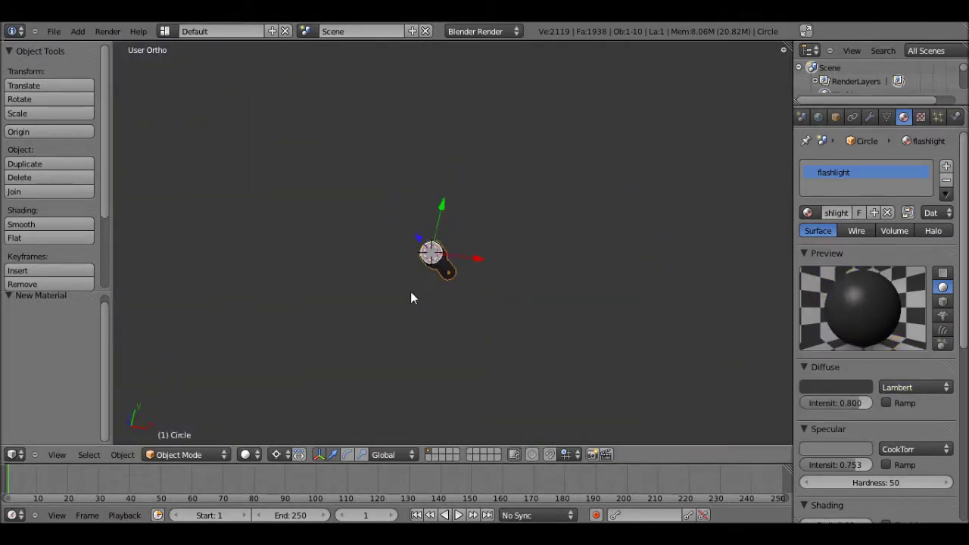
pyautogui.scroll(6, 410, 292)
pyautogui.rightClick(409, 291)
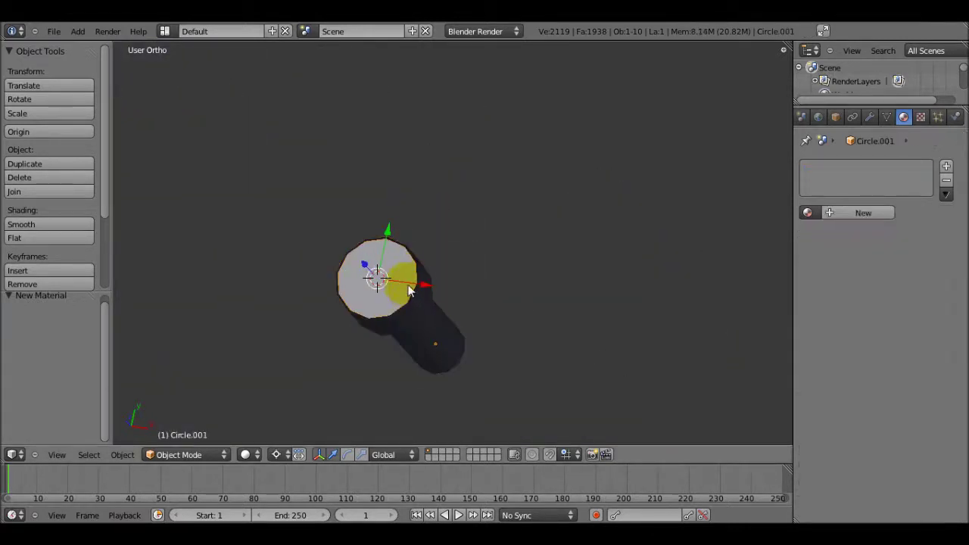
pyautogui.press('g')
pyautogui.click(371, 284)
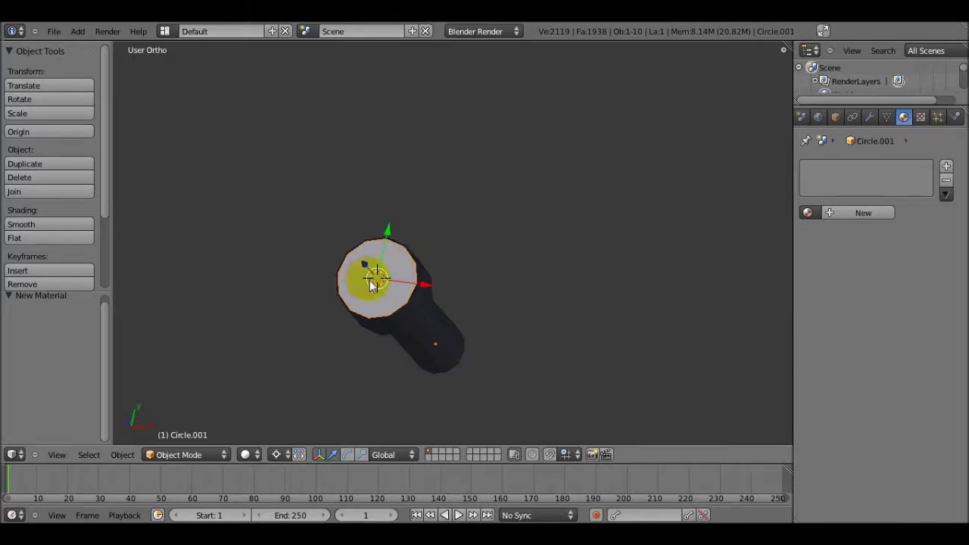
pyautogui.press('h')
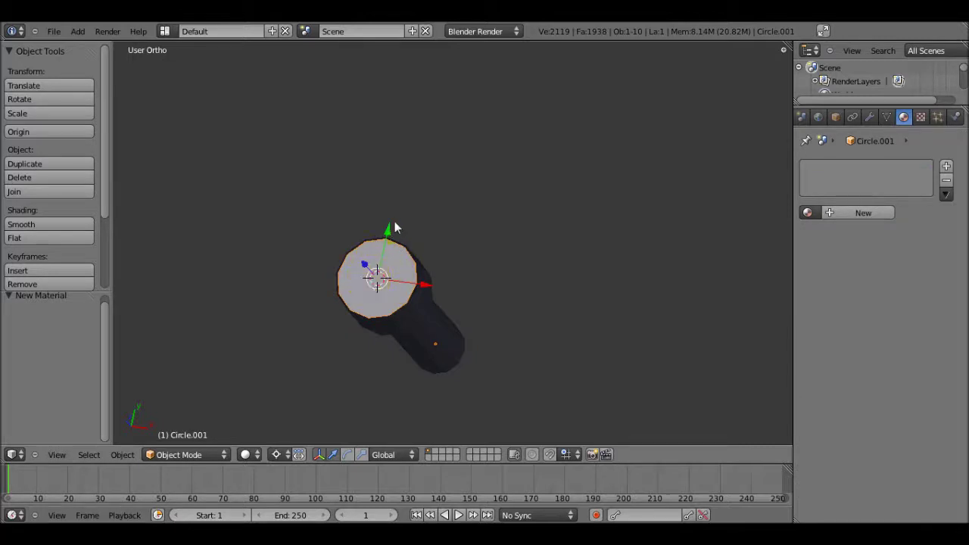
pyautogui.click(847, 213)
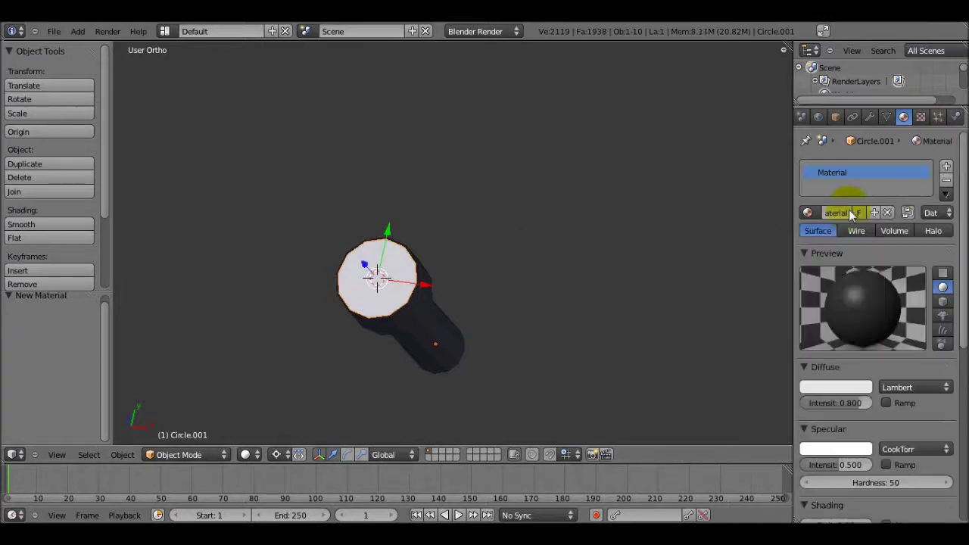
pyautogui.scroll(-5, 847, 418)
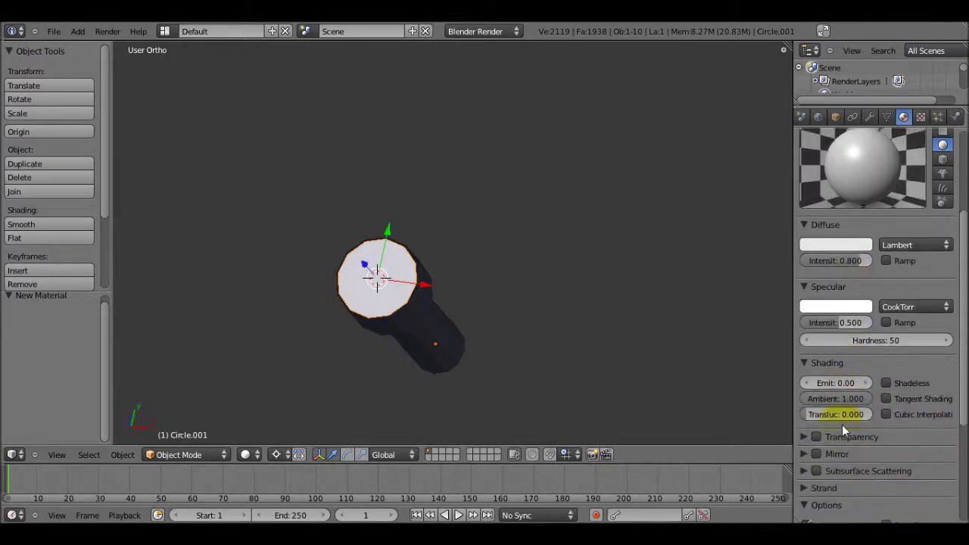
pyautogui.moveTo(811, 383); pyautogui.dragTo(924, 391)
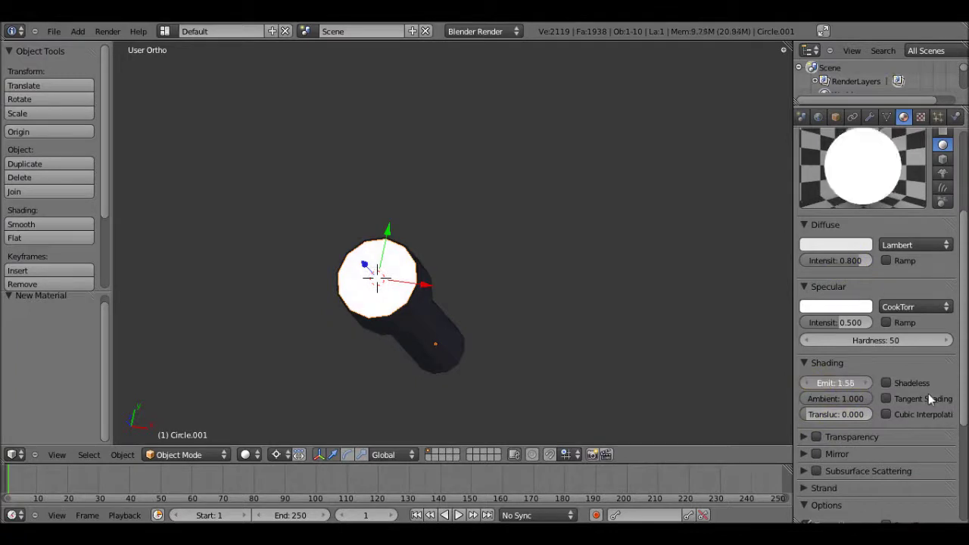
# Step: Select the lens disc together with the flashlight body and parent the lens to the body as Object
pyautogui.moveTo(340, 302)
pyautogui.mouseDown(button='middle')
pyautogui.moveTo(171, 266)
pyautogui.moveTo(336, 287)
pyautogui.mouseUp(button='middle')
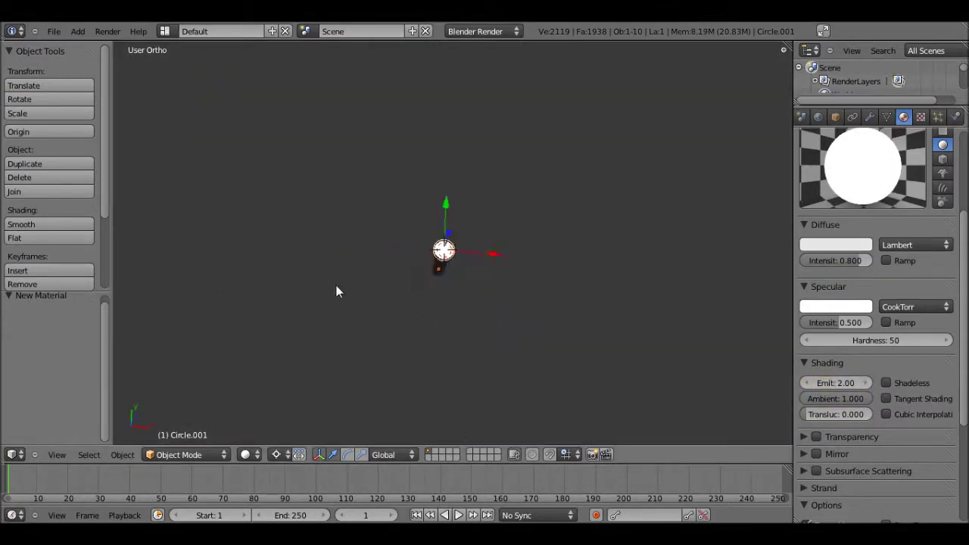
pyautogui.moveTo(444, 295); pyautogui.dragTo(369, 294, button='middle')
pyautogui.rightClick(383, 288)
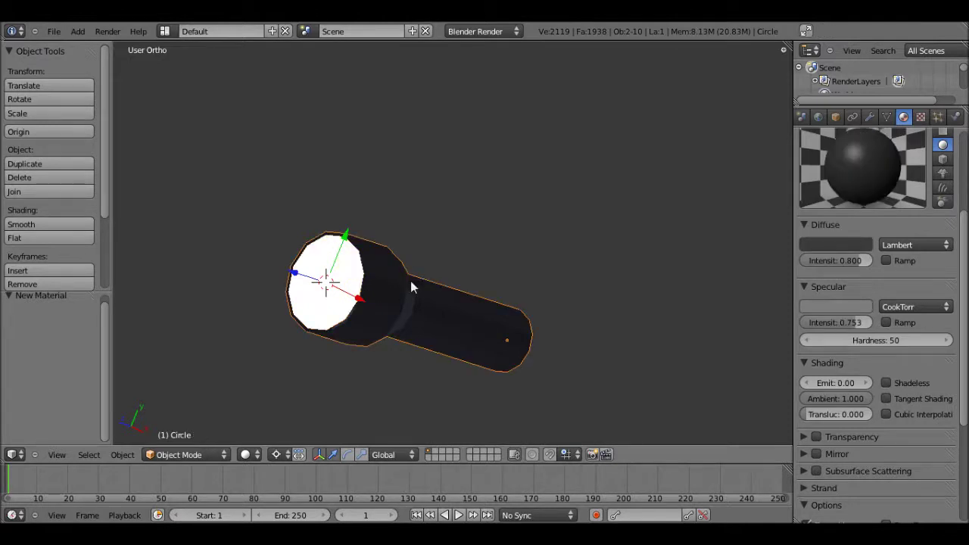
pyautogui.hotkey('ctrl', 'p')
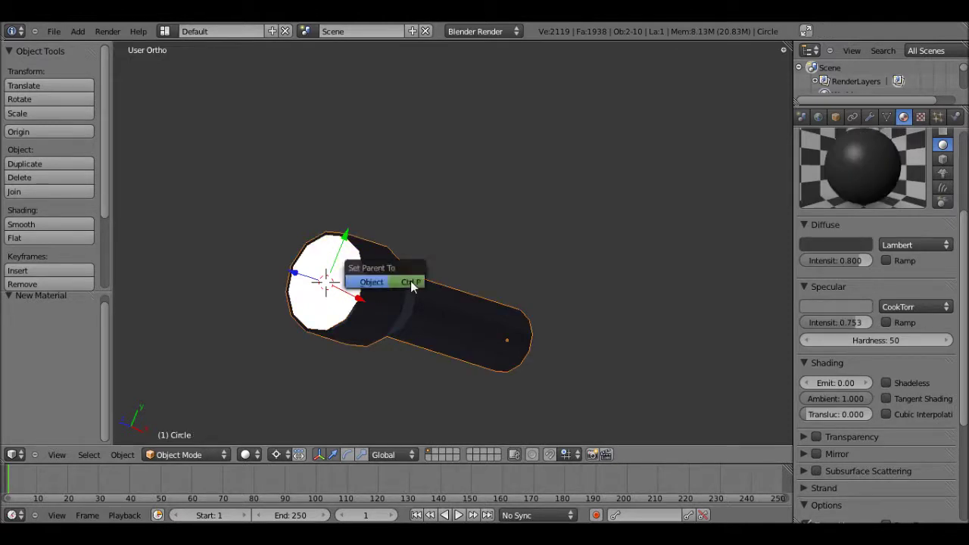
pyautogui.click(411, 281)
pyautogui.rightClick(478, 348)
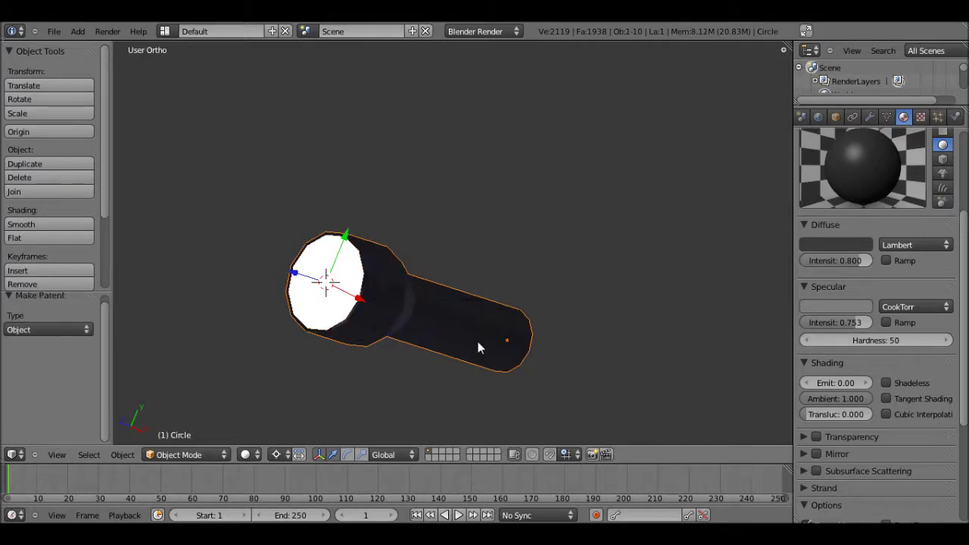
pyautogui.press('s')
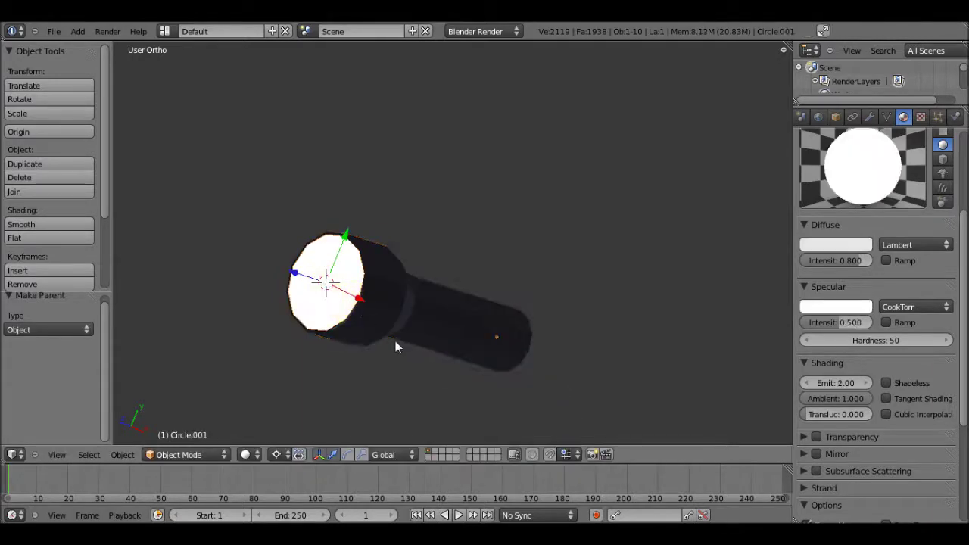
pyautogui.press('s')
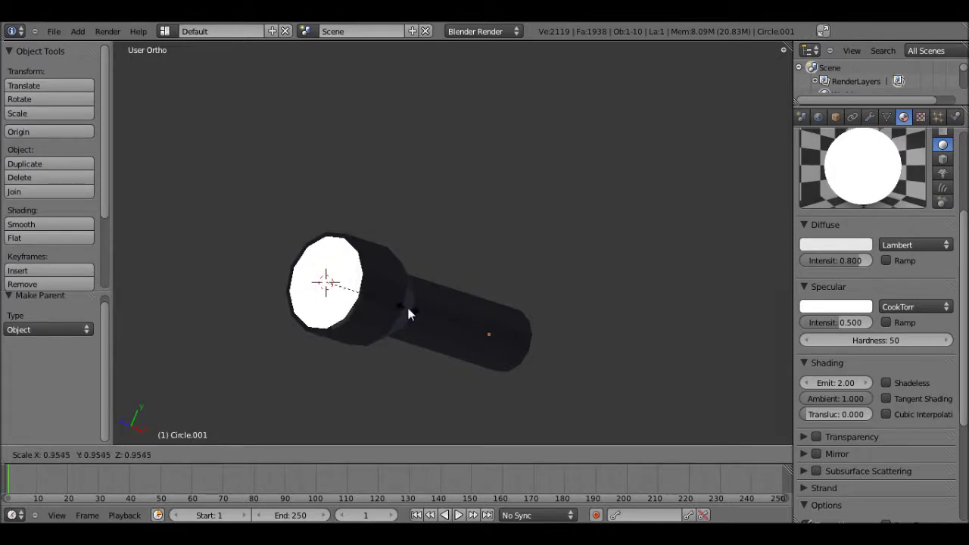
pyautogui.click(393, 304)
pyautogui.rightClick(398, 306)
pyautogui.press('s')
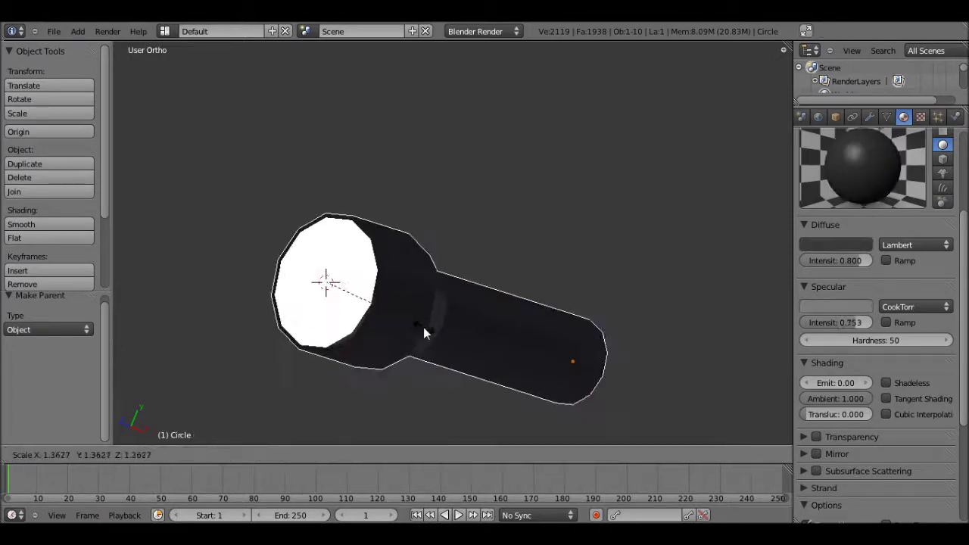
pyautogui.press('Escape')
# Step: In front view, rotate the flashlight by -90° and move it about -70.4 in X and -12.6 in Z onto the hallway
pyautogui.press('KP_1')
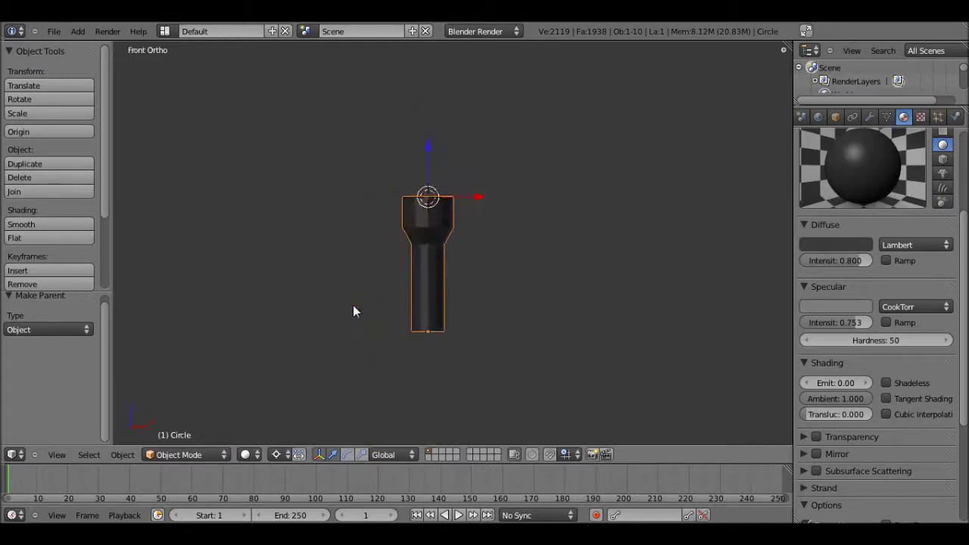
pyautogui.scroll(-5, 353, 305)
pyautogui.keyDown('shift'); pyautogui.moveTo(369, 305); pyautogui.dragTo(517, 279, button='middle'); pyautogui.keyUp('shift')
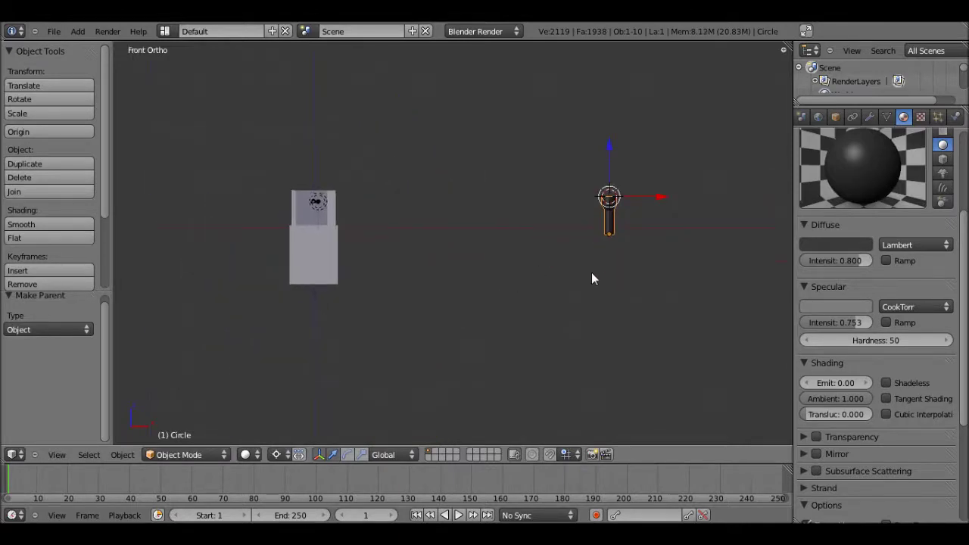
pyautogui.write('r-90')
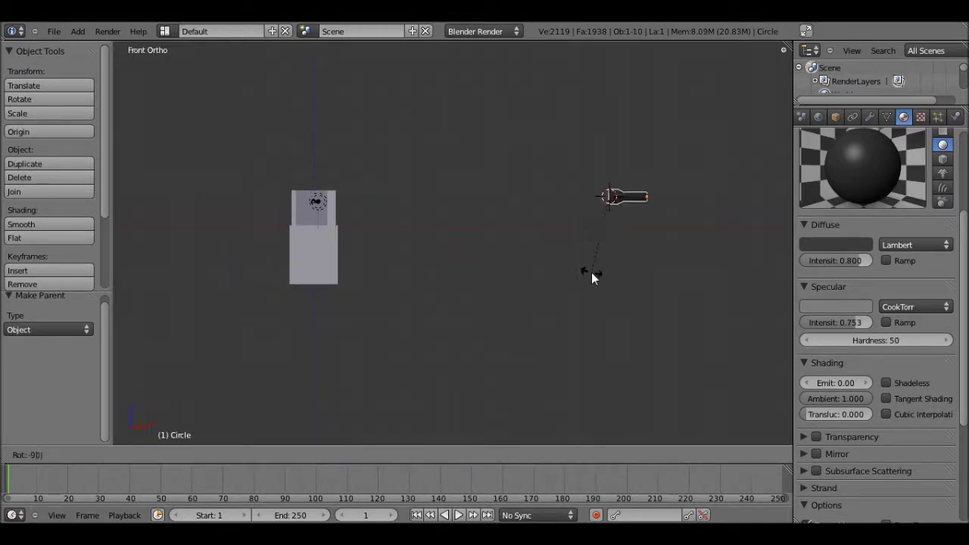
pyautogui.press('Return')
pyautogui.press('g')
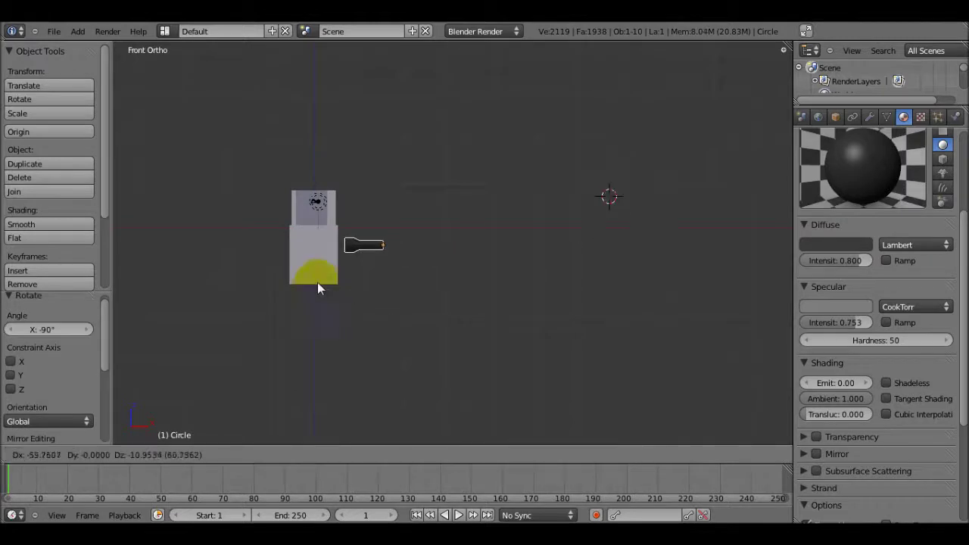
pyautogui.click(286, 298)
# Step: Set the pivot point to Individual Origins and scale the flashlight down to about 0.501 in top view
pyautogui.press('KP_7')
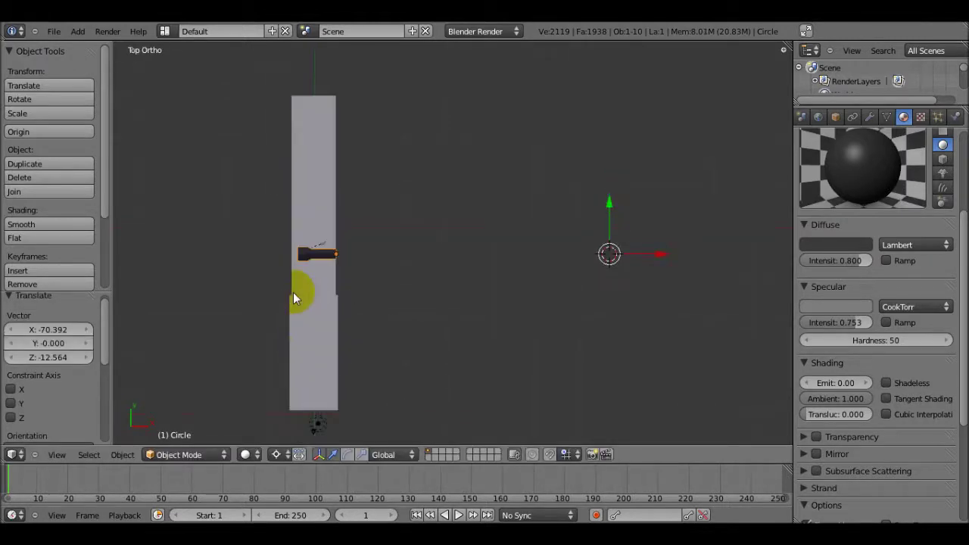
pyautogui.press('s')
pyautogui.rightClick(361, 286)
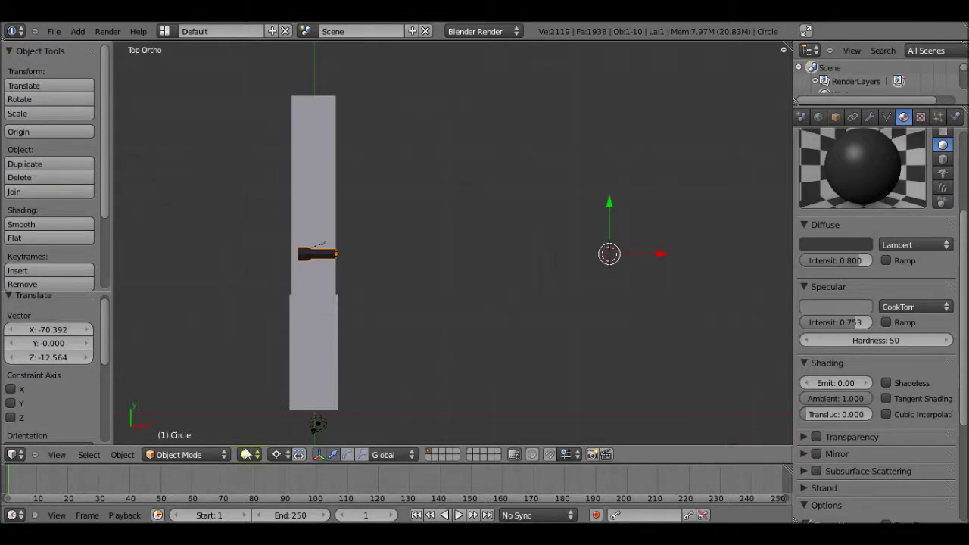
pyautogui.click(276, 454)
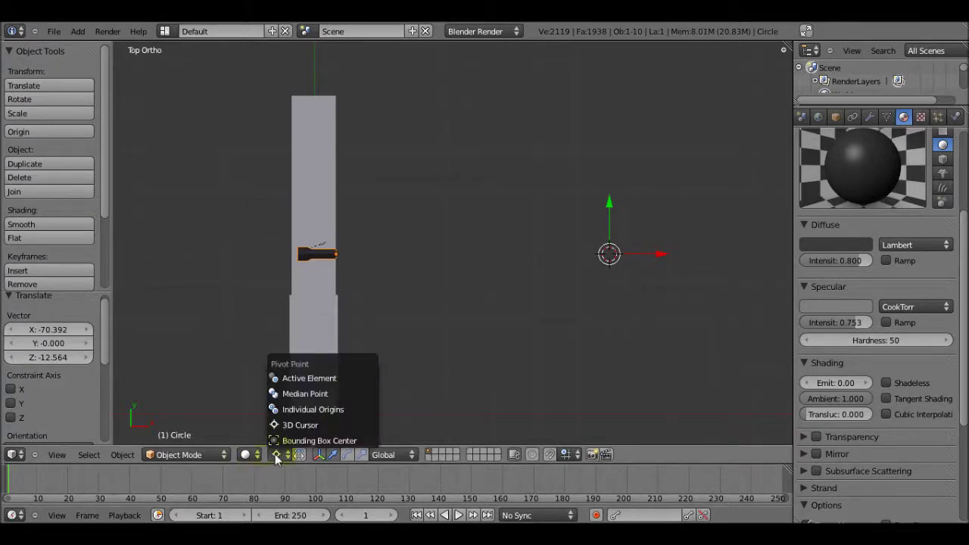
pyautogui.click(303, 409)
pyautogui.press('s')
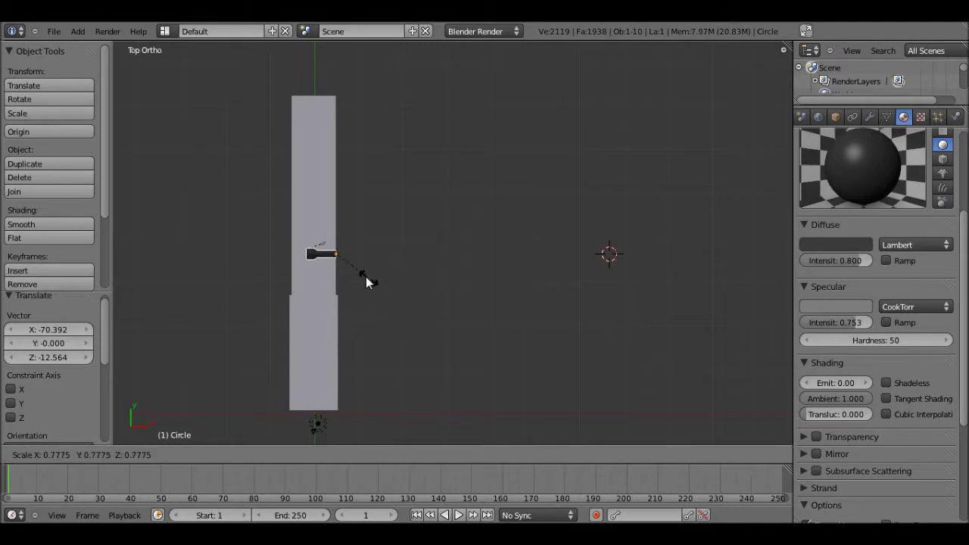
pyautogui.click(356, 271)
# Step: In camera view, lower the flashlight about 6.62 units along Z to the hallway floor near the door
pyautogui.press('KP_0')
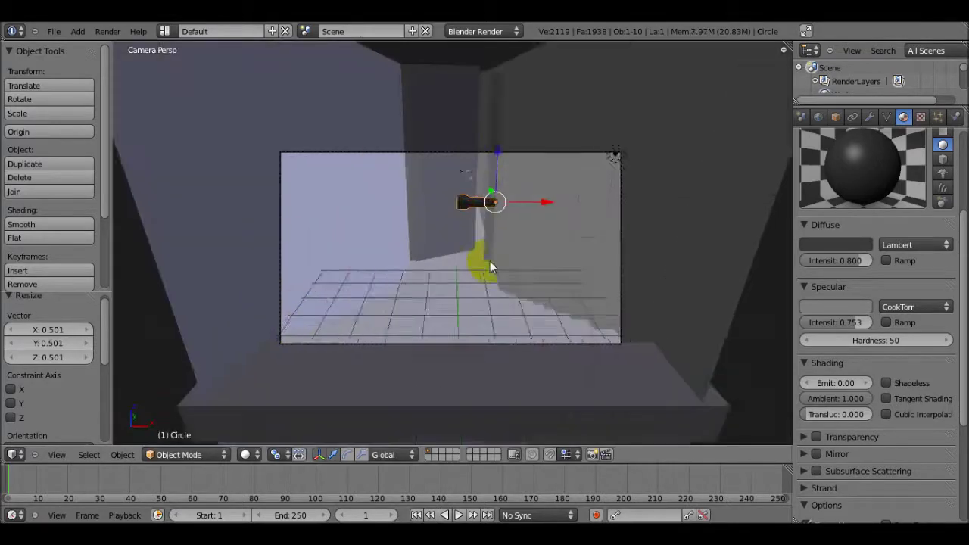
pyautogui.press('Home')
pyautogui.press('g')
pyautogui.press('z')
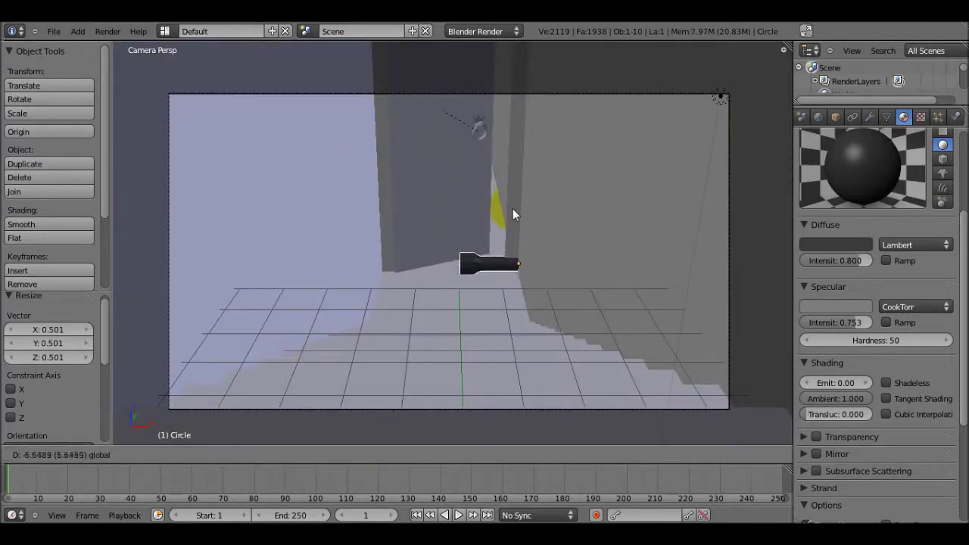
pyautogui.click(517, 211)
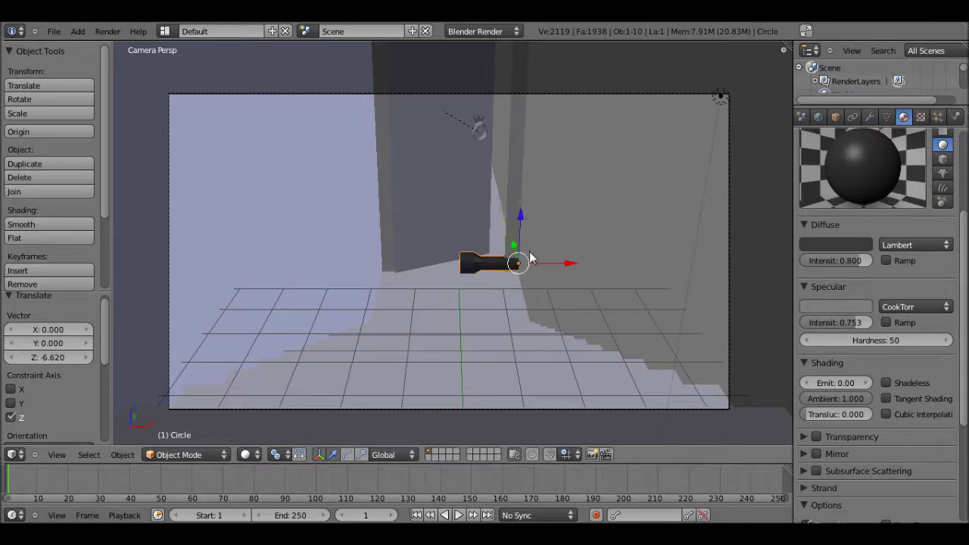
# Step: Shift the flashlight about -1.98 units along X in front of the door and raise it 0.128 along Z
pyautogui.press('g')
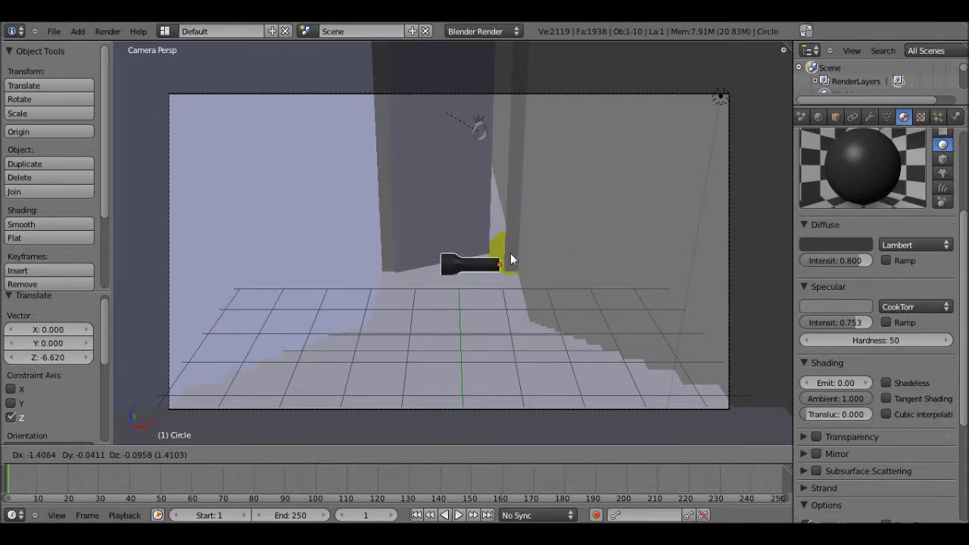
pyautogui.click(510, 259)
pyautogui.moveTo(573, 264); pyautogui.dragTo(551, 265)
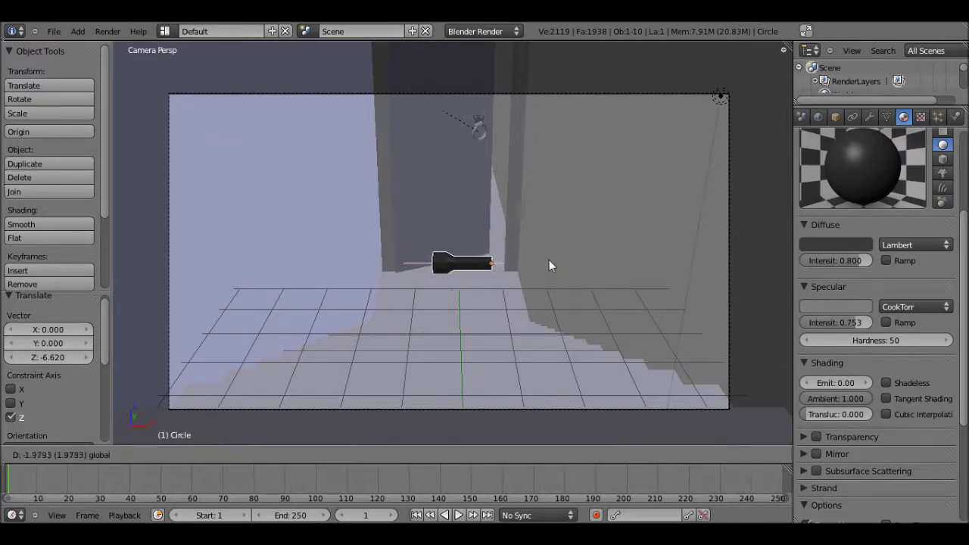
pyautogui.moveTo(495, 227); pyautogui.dragTo(501, 214)
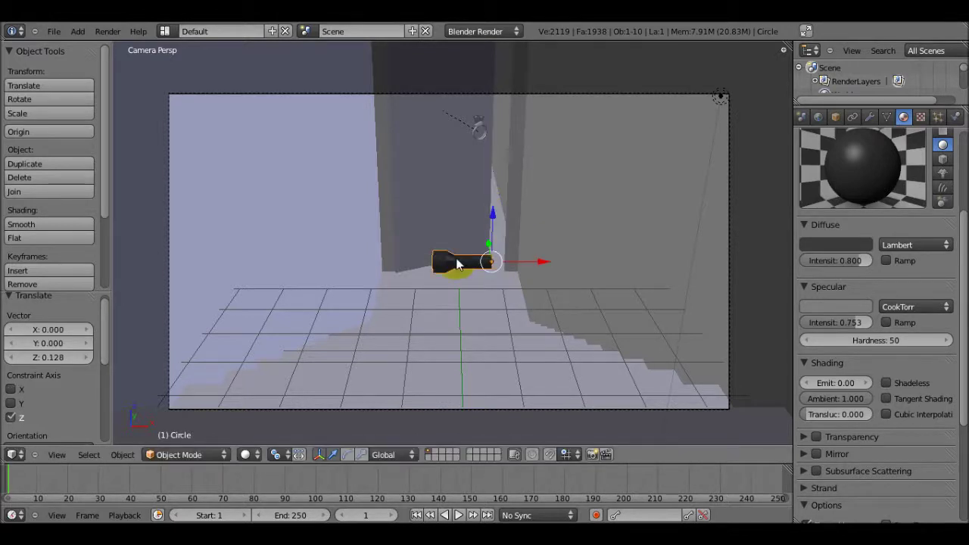
# Step: Snap the 3D cursor to the selected flashlight's origin and add a spot lamp there
pyautogui.rightClick(439, 262)
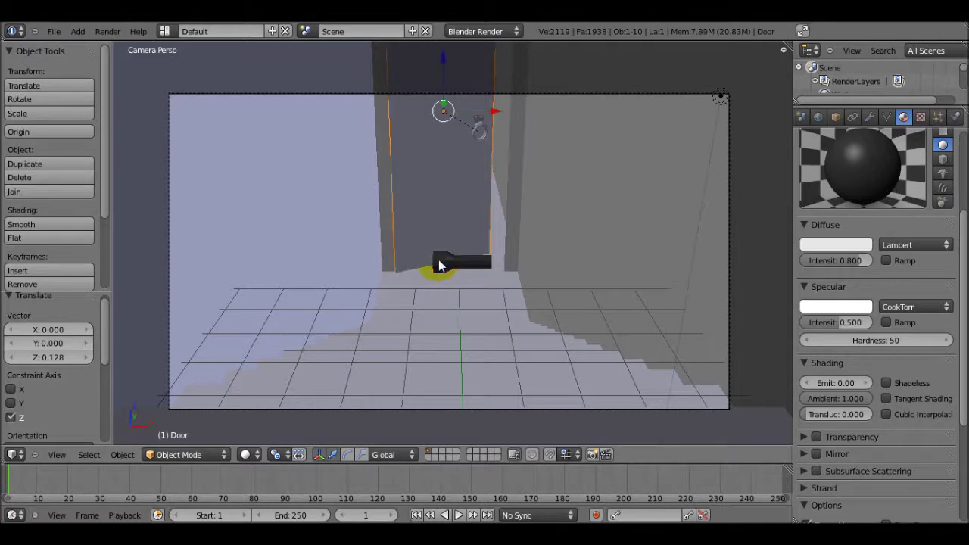
pyautogui.rightClick(445, 268)
pyautogui.hotkey('shift', 's')
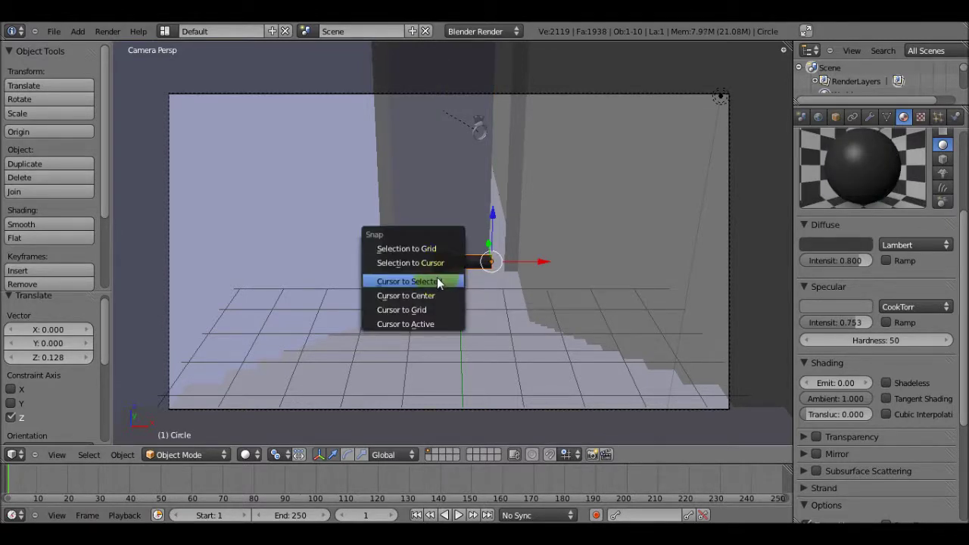
pyautogui.click(437, 280)
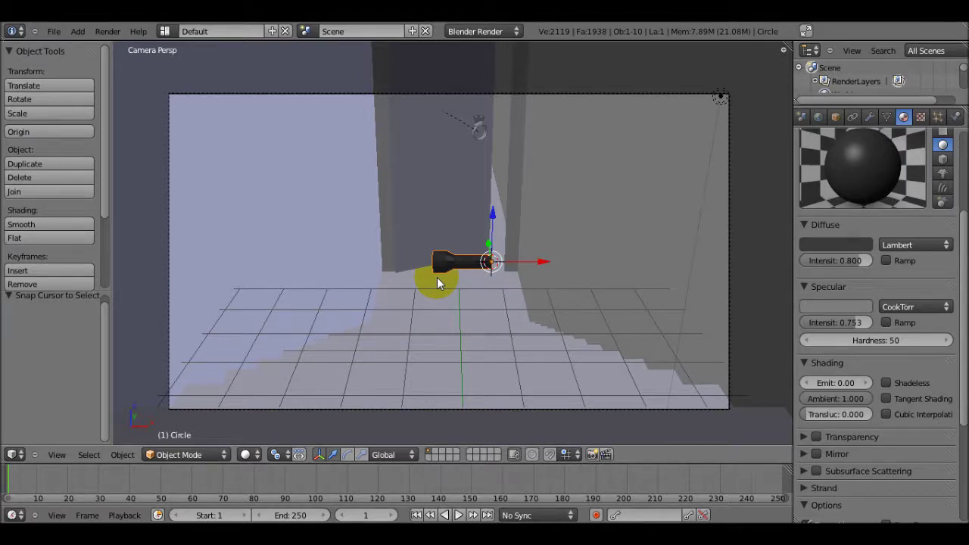
pyautogui.hotkey('shift', 'a')
pyautogui.moveTo(443, 415)
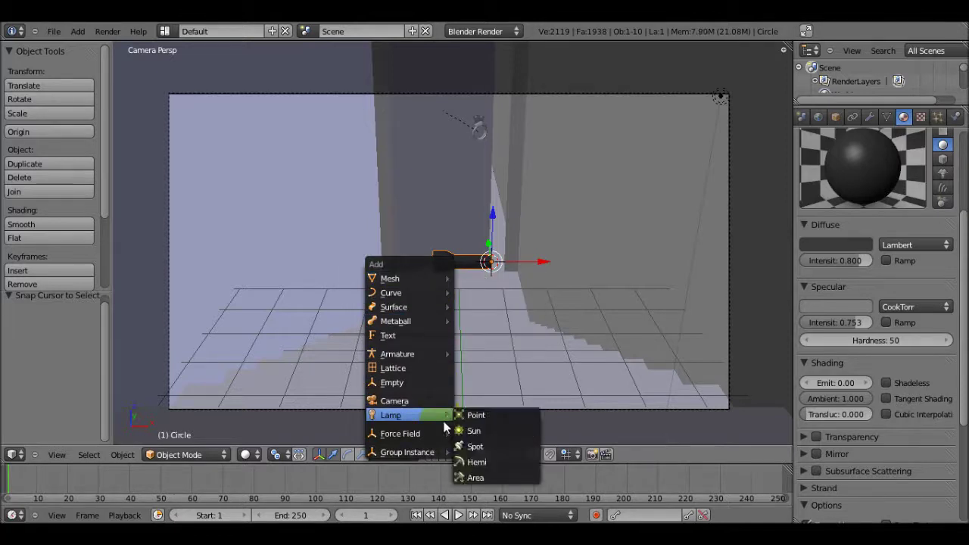
pyautogui.click(508, 442)
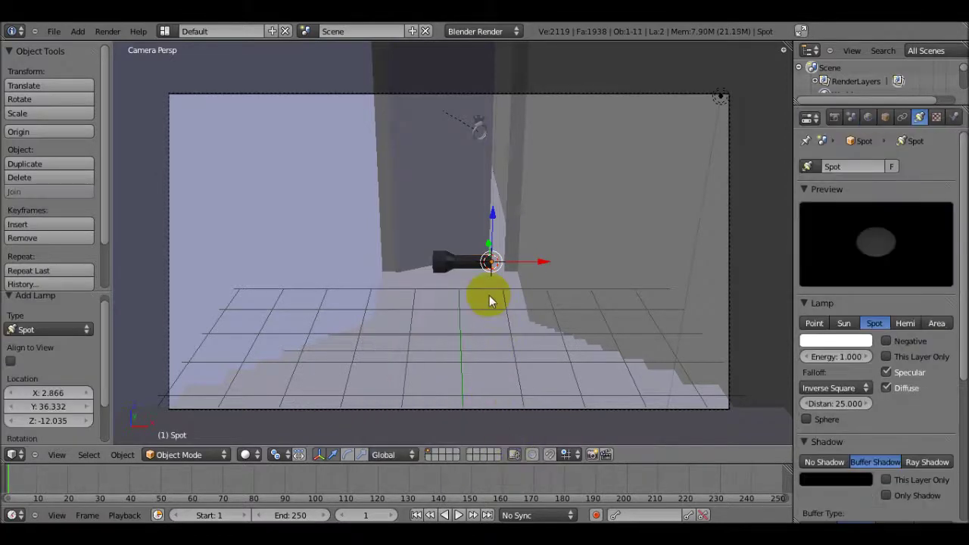
pyautogui.scroll(5, 489, 295)
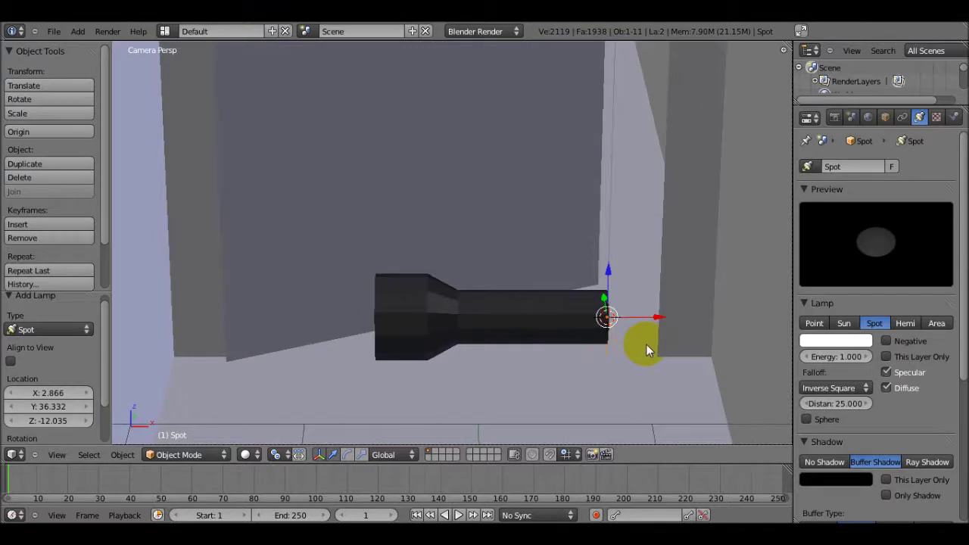
pyautogui.press('r')
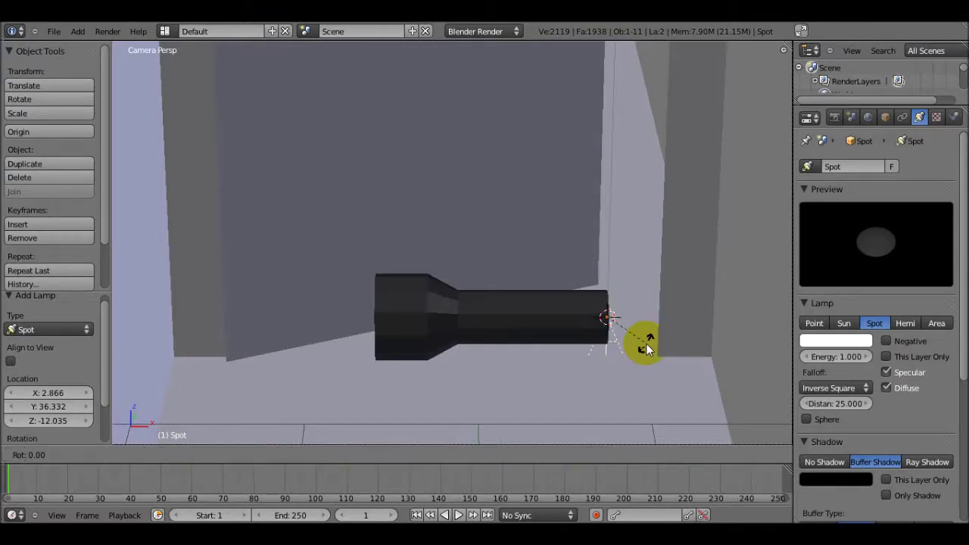
pyautogui.write('90')
pyautogui.press('Return')
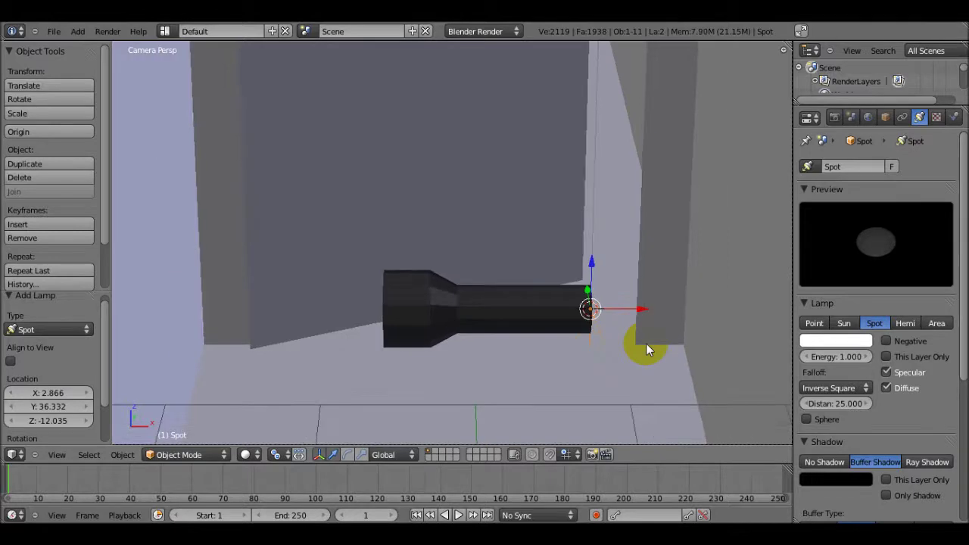
pyautogui.write('r-9')
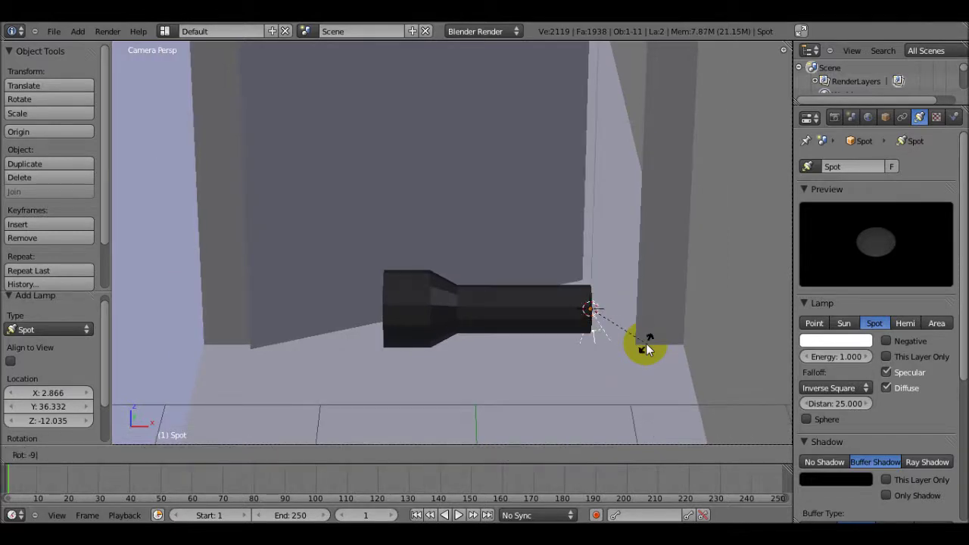
pyautogui.press('Escape')
# Step: Rotate the spot lamp 90 degrees and move it about -4.304 units along X to the flashlight's head
pyautogui.write('r90')
pyautogui.press('Return')
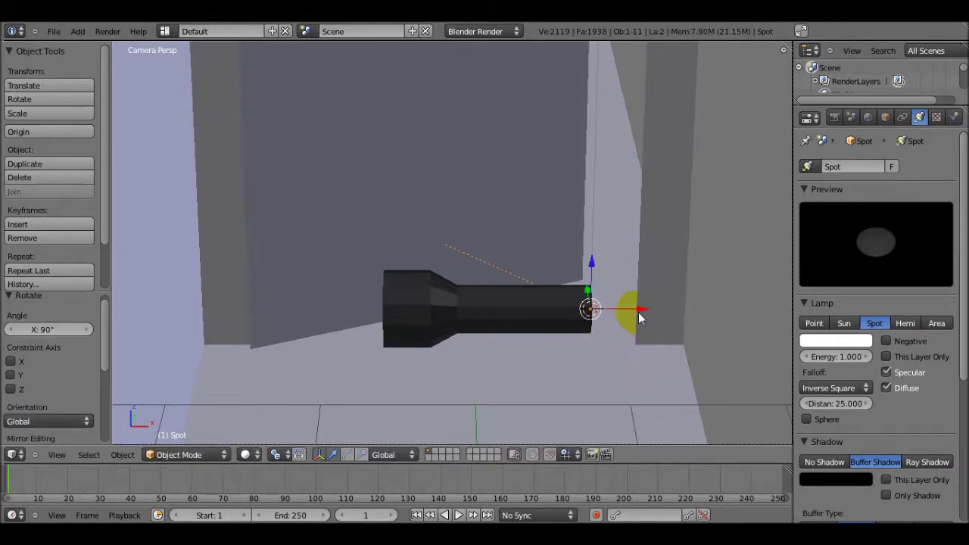
pyautogui.press('g')
pyautogui.press('x')
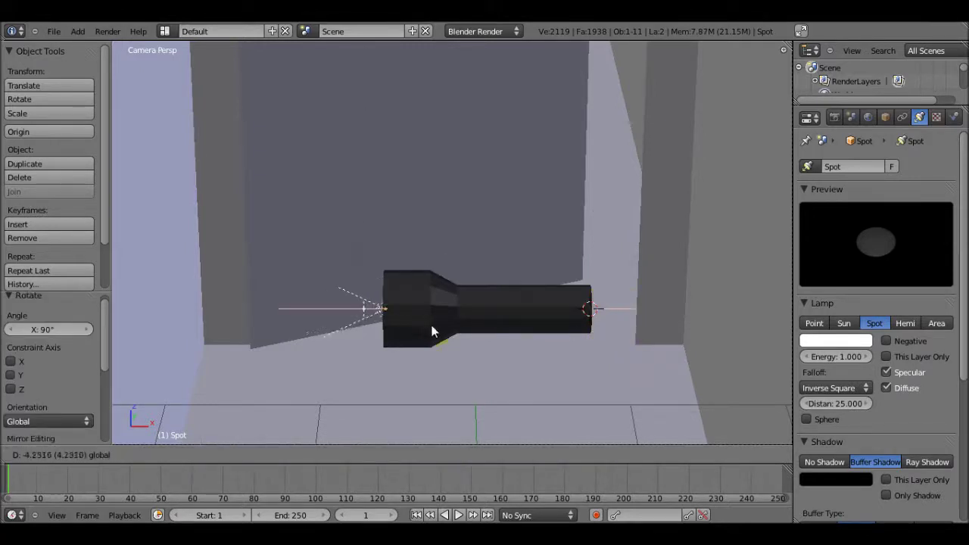
pyautogui.click(426, 325)
# Step: In wireframe right view, trackball-rotate the spot lamp until its cone points straight out along the flashlight's axis
pyautogui.press('KP_0')
pyautogui.moveTo(407, 330); pyautogui.dragTo(580, 296, button='middle')
pyautogui.press('KP_0')
pyautogui.press('KP_1')
pyautogui.scroll(3, 530, 284)
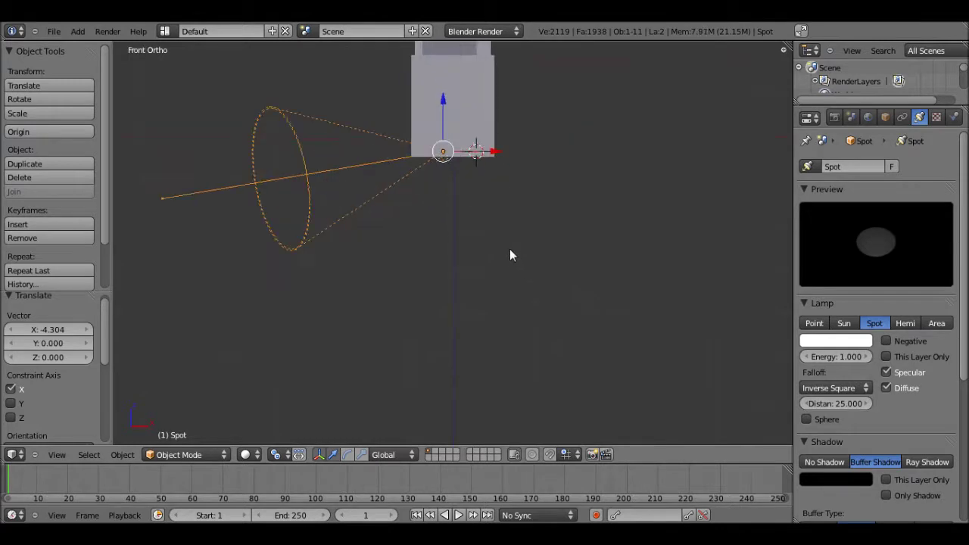
pyautogui.keyDown('shift'); pyautogui.moveTo(510, 255); pyautogui.dragTo(453, 265, button='middle'); pyautogui.keyUp('shift')
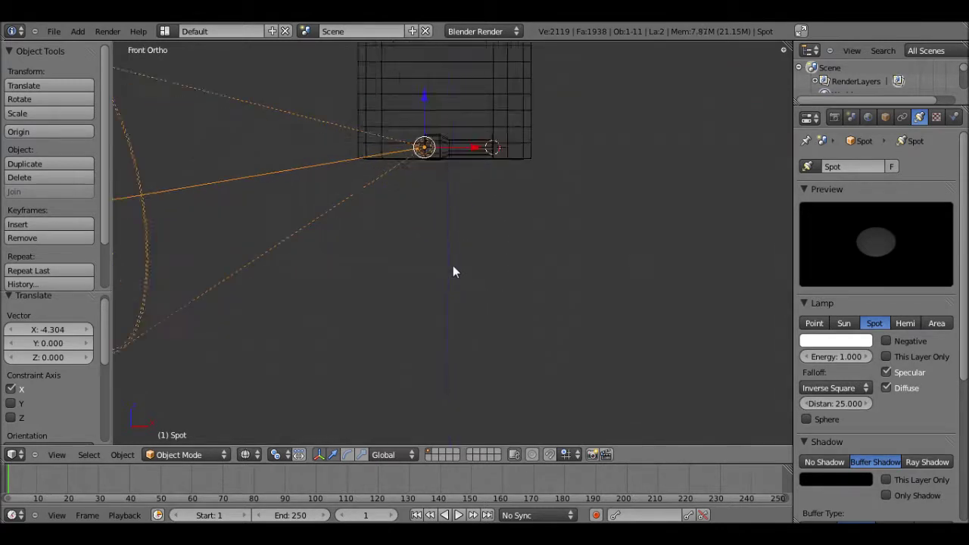
pyautogui.press('KP_3')
pyautogui.scroll(-4, 379, 265)
pyautogui.keyDown('shift'); pyautogui.moveTo(320, 260); pyautogui.dragTo(389, 270, button='middle'); pyautogui.keyUp('shift')
pyautogui.scroll(3, 408, 279)
pyautogui.scroll(3, 406, 272)
pyautogui.keyDown('shift'); pyautogui.moveTo(405, 272); pyautogui.dragTo(516, 282, button='middle'); pyautogui.keyUp('shift')
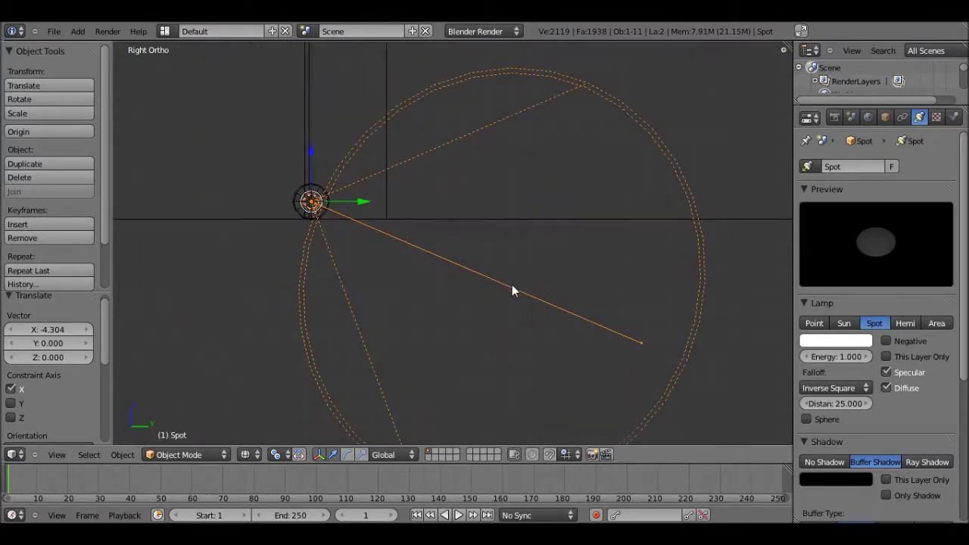
pyautogui.press('r')
pyautogui.press('r')
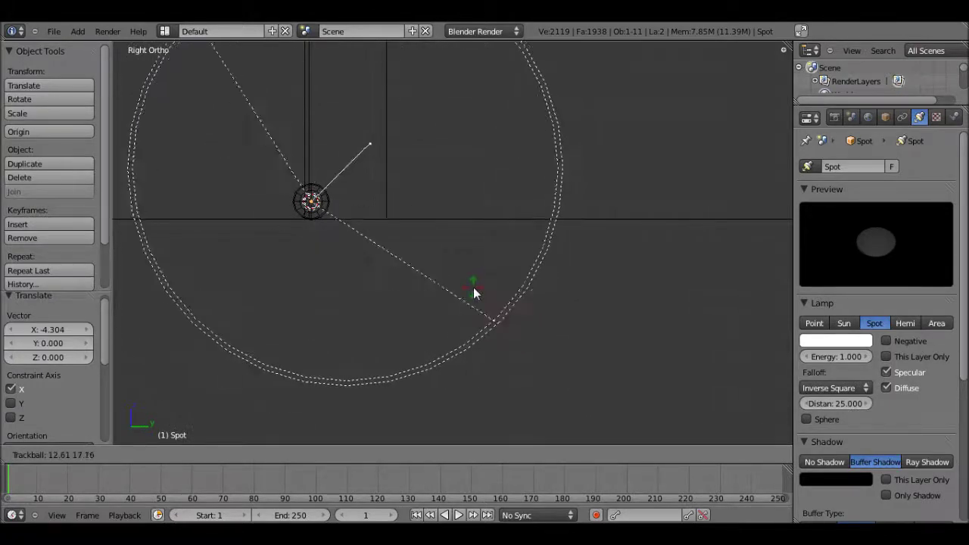
pyautogui.click(474, 287)
pyautogui.press('r')
pyautogui.press('r')
pyautogui.click(370, 215)
# Step: Back in solid camera view, parent the spot lamp to the flashlight as an Object parent
pyautogui.moveTo(369, 215); pyautogui.dragTo(467, 268, button='middle')
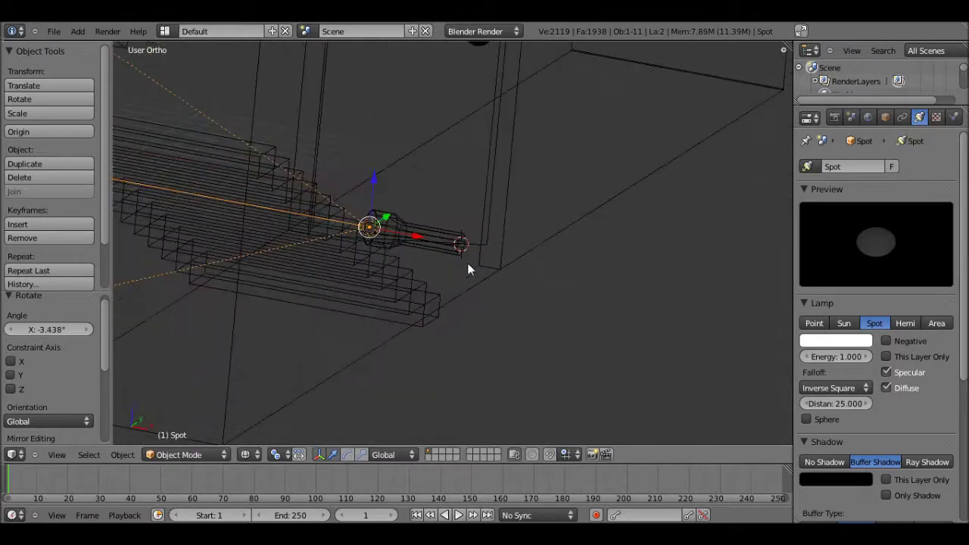
pyautogui.press('KP_0')
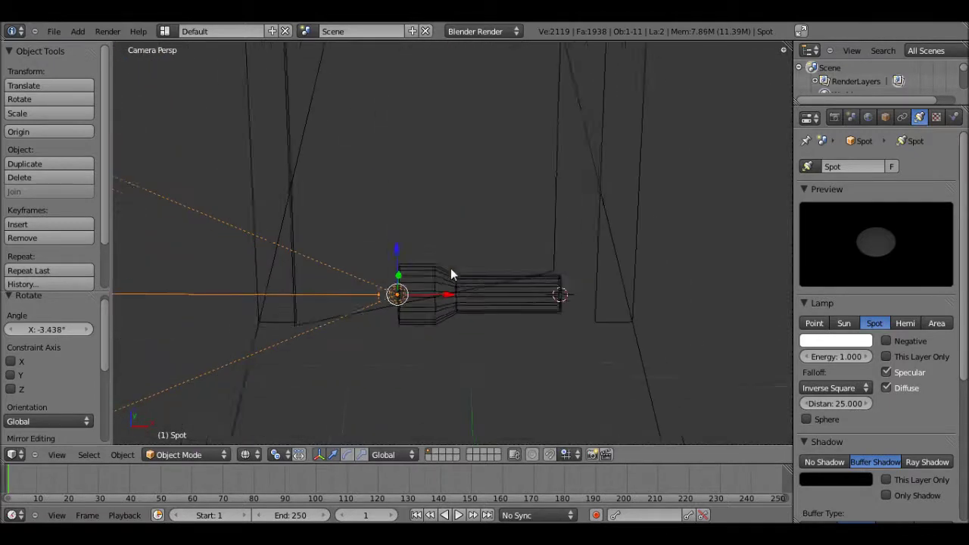
pyautogui.scroll(-2, 436, 299)
pyautogui.hotkey('shift', 'z')
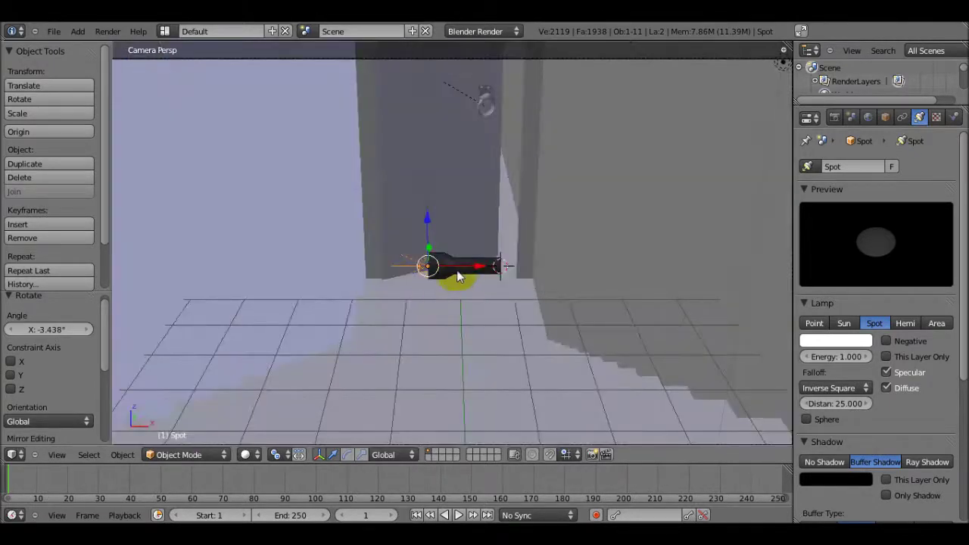
pyautogui.rightClick(448, 274)
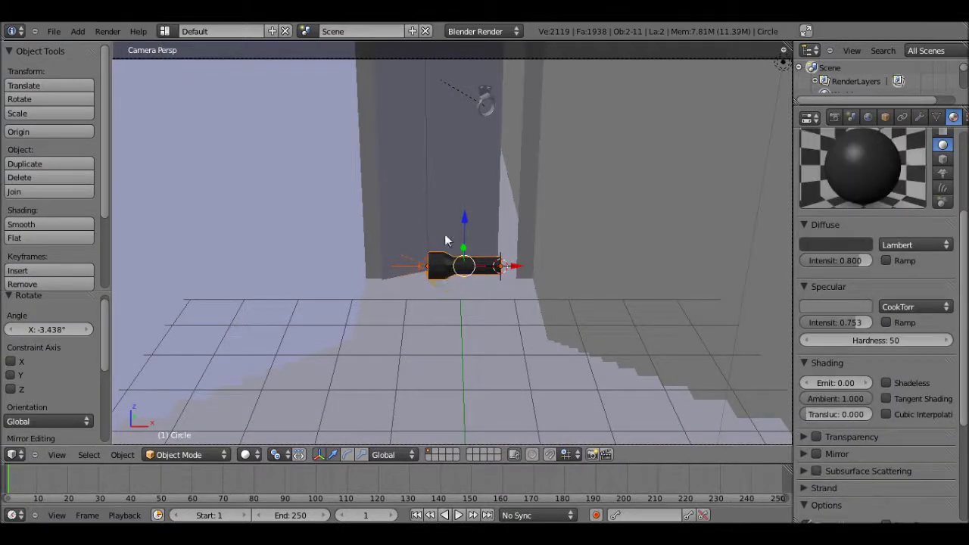
pyautogui.hotkey('ctrl', 'p')
pyautogui.click(454, 279)
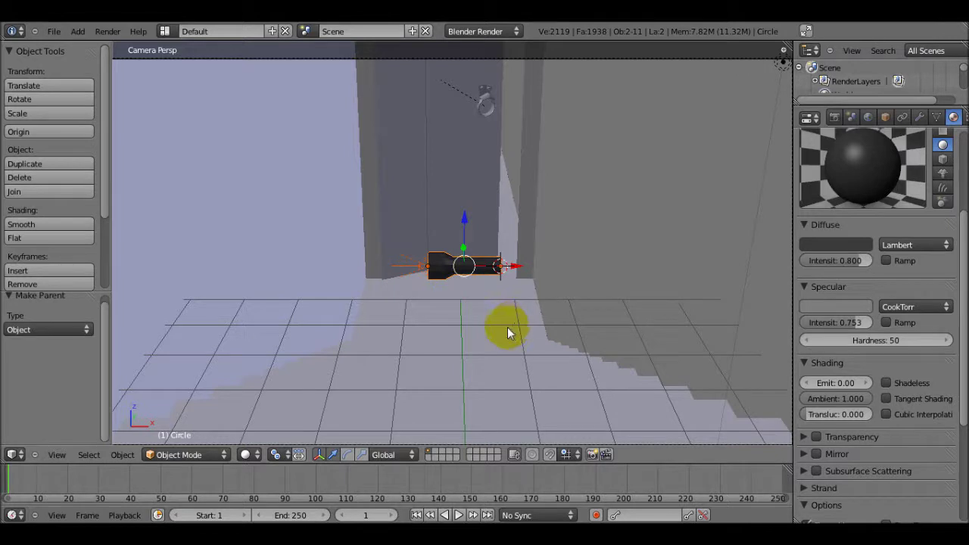
# Step: Scale the flashlight and its lamp to about 0.602 and rotate them so the lit end turns toward the camera
pyautogui.press('s')
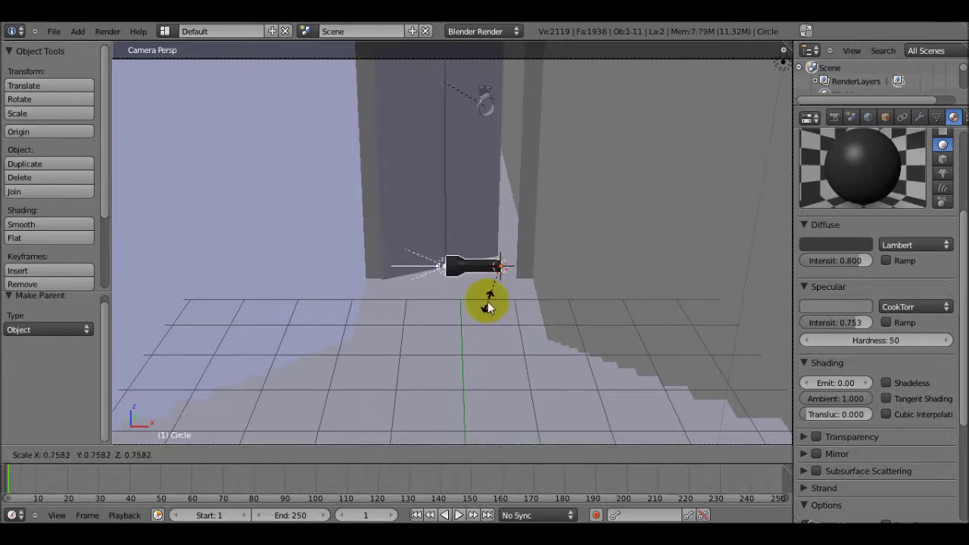
pyautogui.click(474, 278)
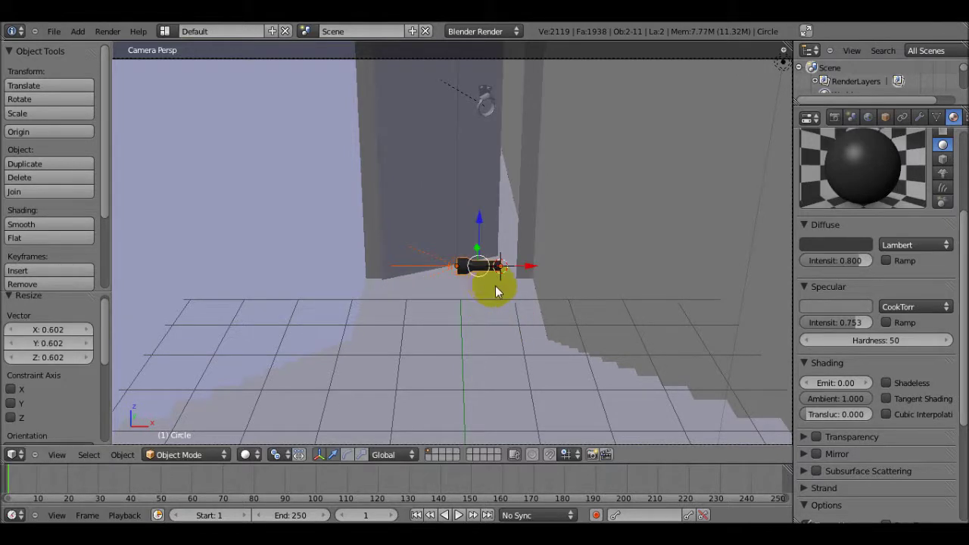
pyautogui.press('r')
pyautogui.press('r')
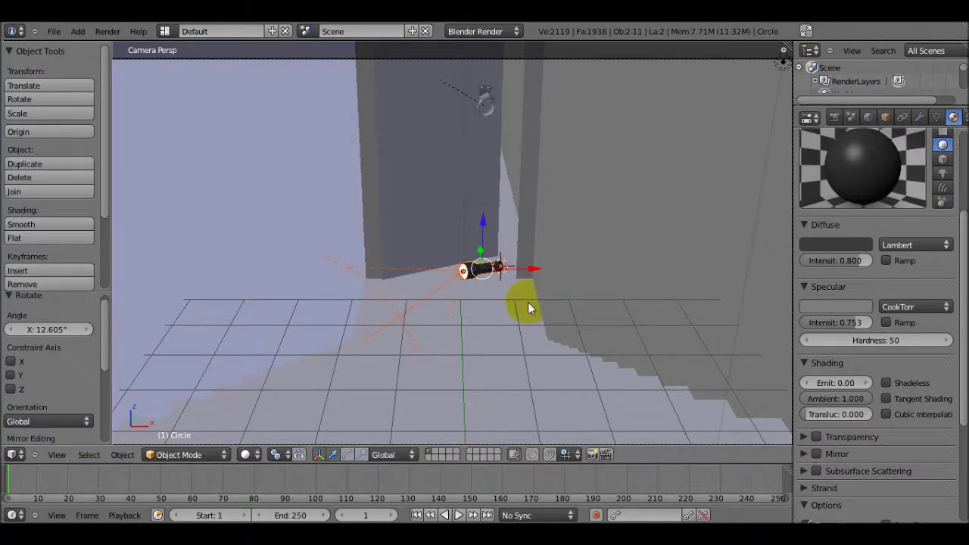
pyautogui.scroll(4, 530, 309)
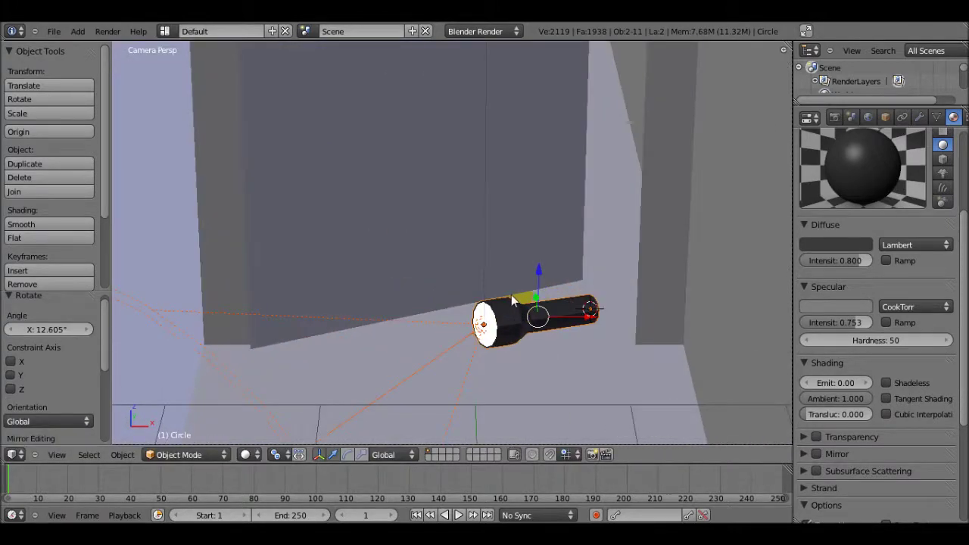
pyautogui.press('r')
pyautogui.click(519, 298)
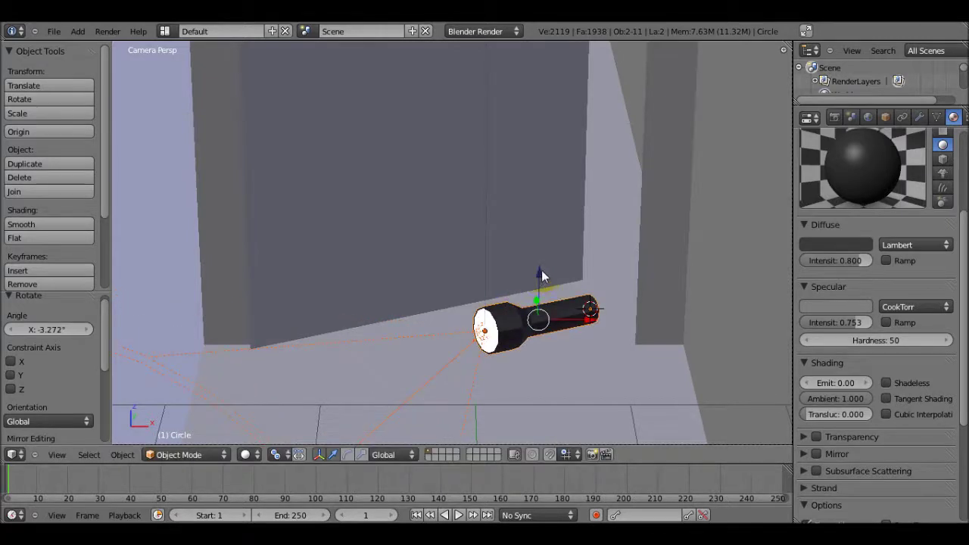
# Step: Lower the flashlight and its lamp about 0.41 units along Z onto the hallway floor
pyautogui.press('g')
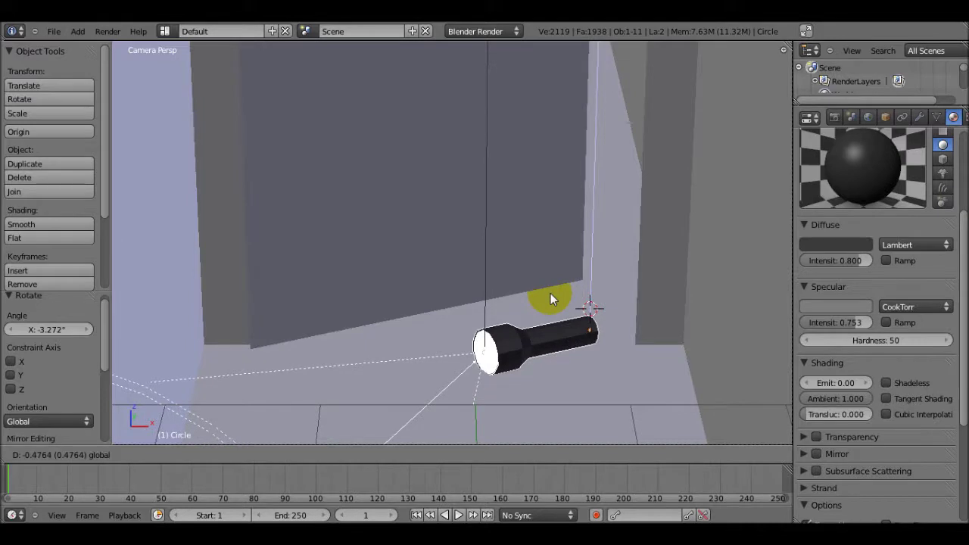
pyautogui.click(550, 293)
pyautogui.moveTo(551, 293); pyautogui.dragTo(500, 287, button='middle')
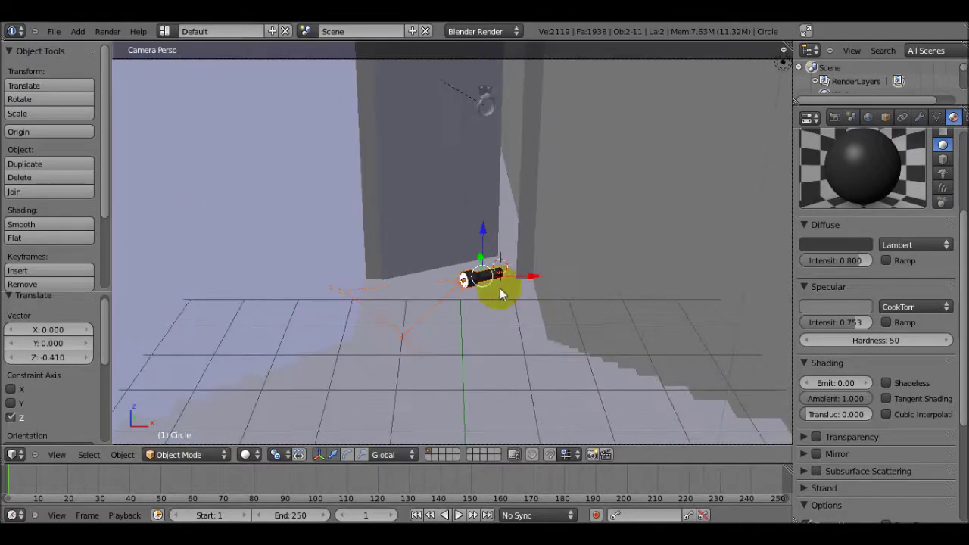
# Step: Render the scene and compare it with the reference hallway image in the photo viewer
pyautogui.press('F12')
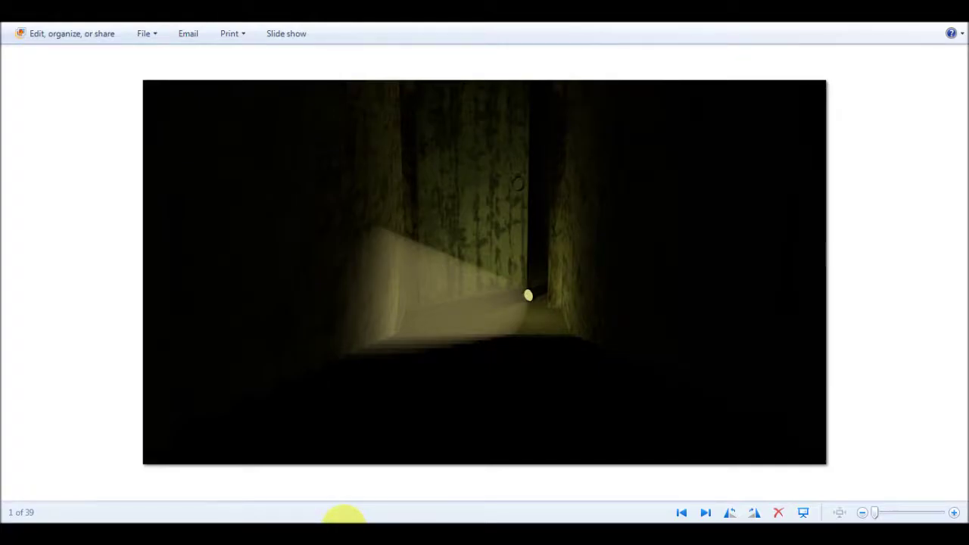
pyautogui.click(232, 517)
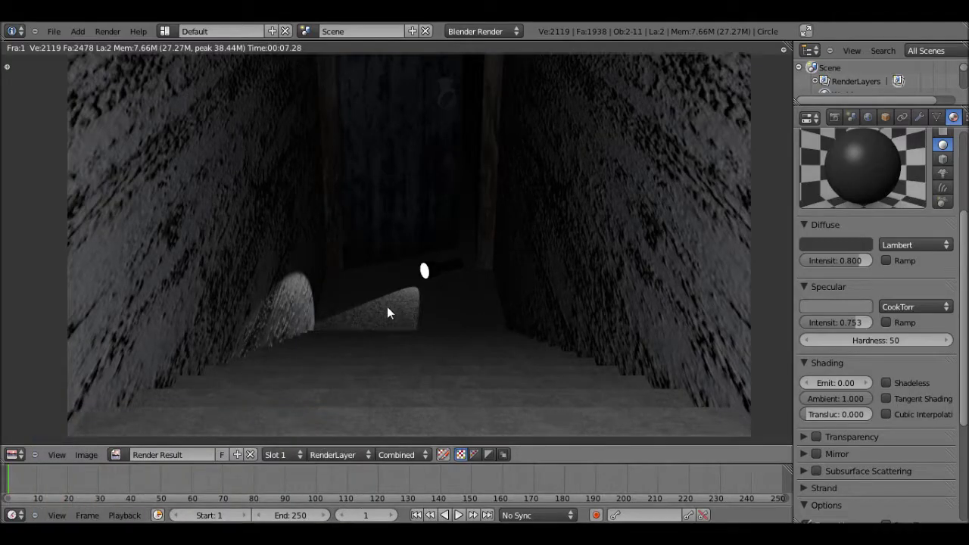
pyautogui.press('Escape')
# Step: Trackball-rotate only the spot lamp so its beam aims higher at the hallway's left wall, and test-render it
pyautogui.rightClick(428, 318)
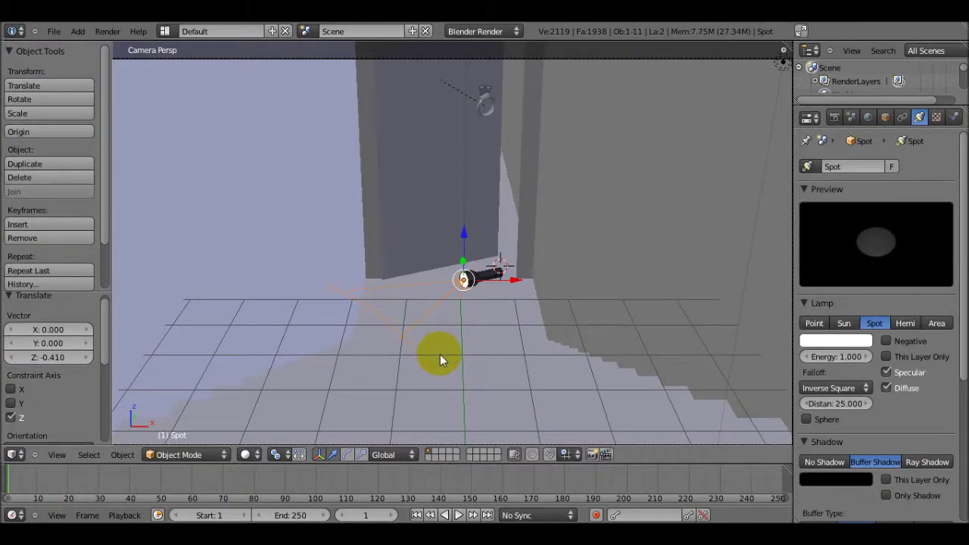
pyautogui.press('r')
pyautogui.press('r')
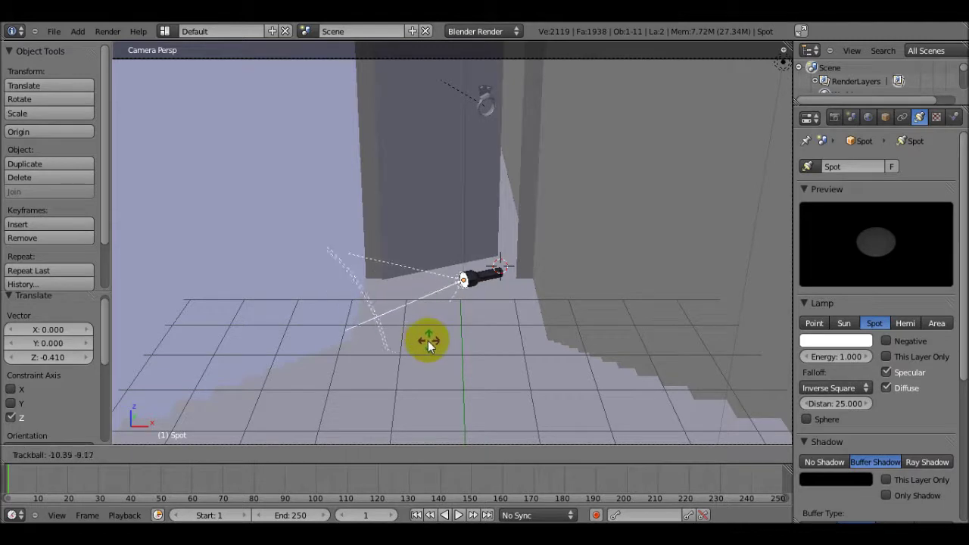
pyautogui.click(420, 333)
pyautogui.press('F12')
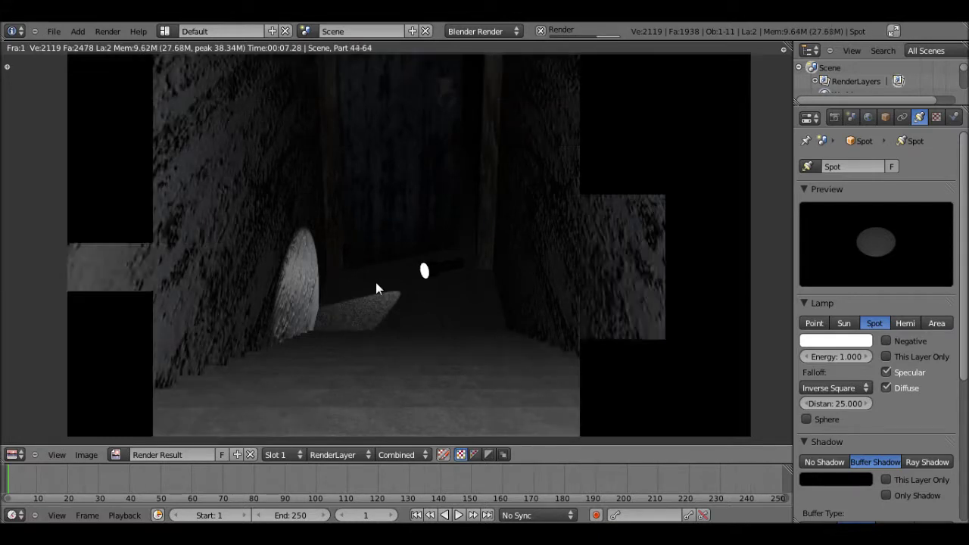
pyautogui.press('Escape')
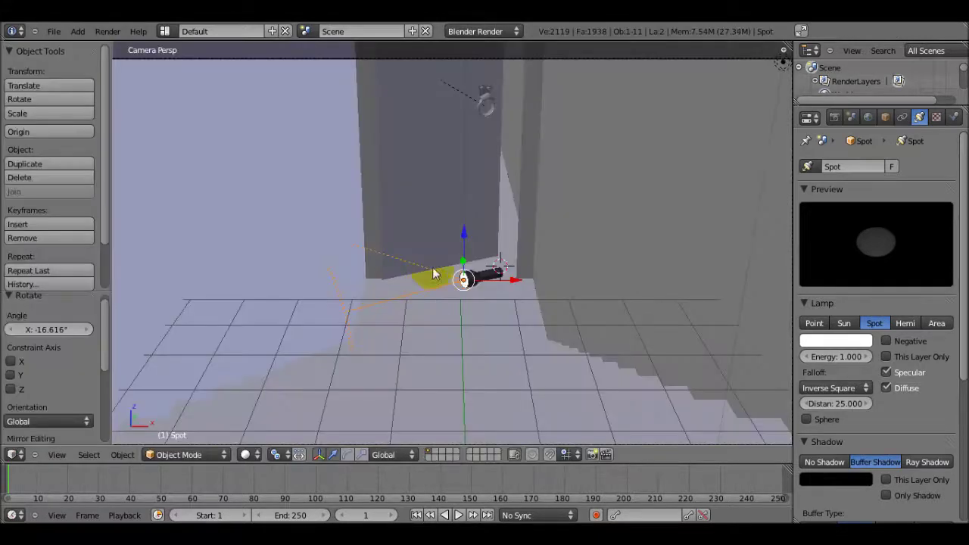
# Step: Turn on the Halo option in the spot lamp's shape settings
pyautogui.scroll(-3, 919, 392)
pyautogui.scroll(3, 917, 389)
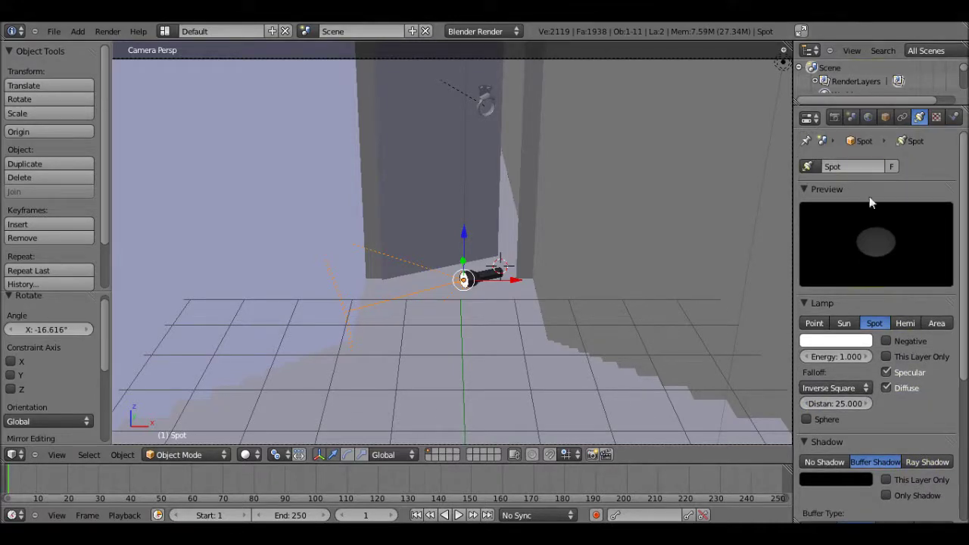
pyautogui.scroll(-5, 767, 240)
pyautogui.scroll(4, 504, 288)
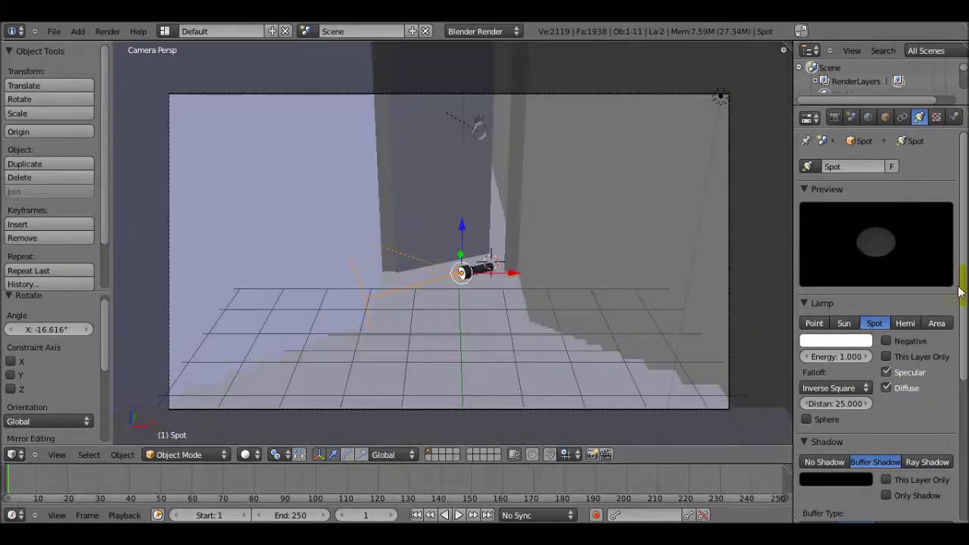
pyautogui.scroll(-8, 917, 291)
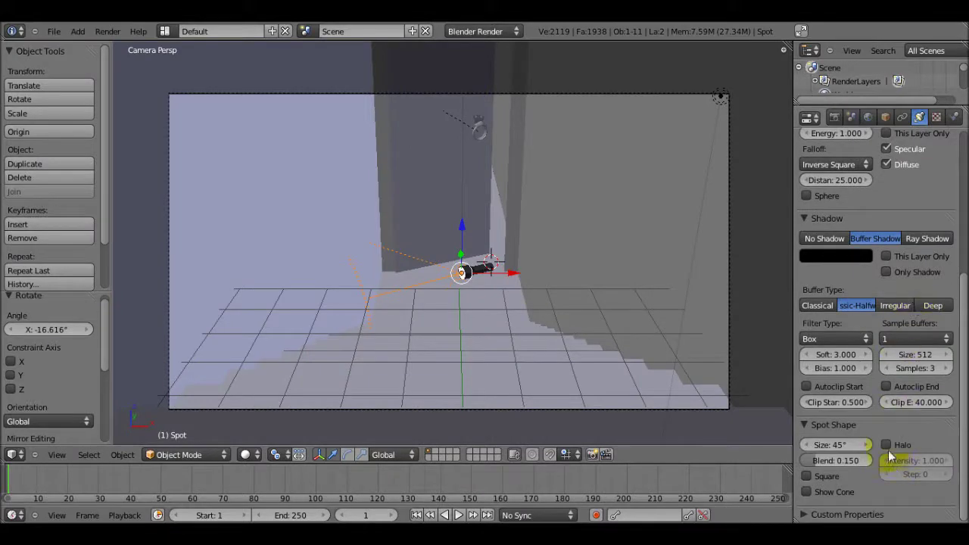
pyautogui.click(887, 445)
# Step: Set the spot lamp's halo intensity to 0.3 and raise its halo step
pyautogui.scroll(5, 870, 407)
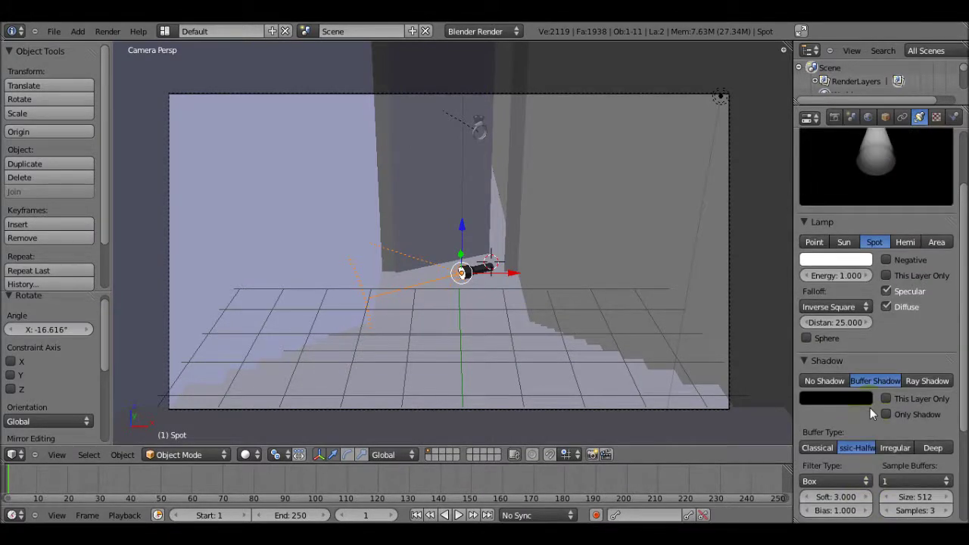
pyautogui.scroll(-5, 870, 413)
pyautogui.click(917, 460)
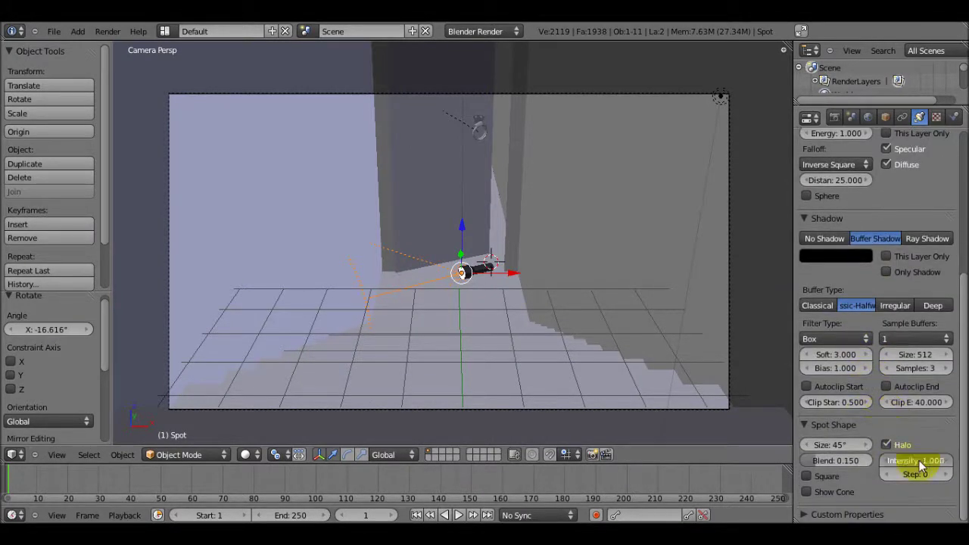
pyautogui.write('0.3')
pyautogui.press('Return')
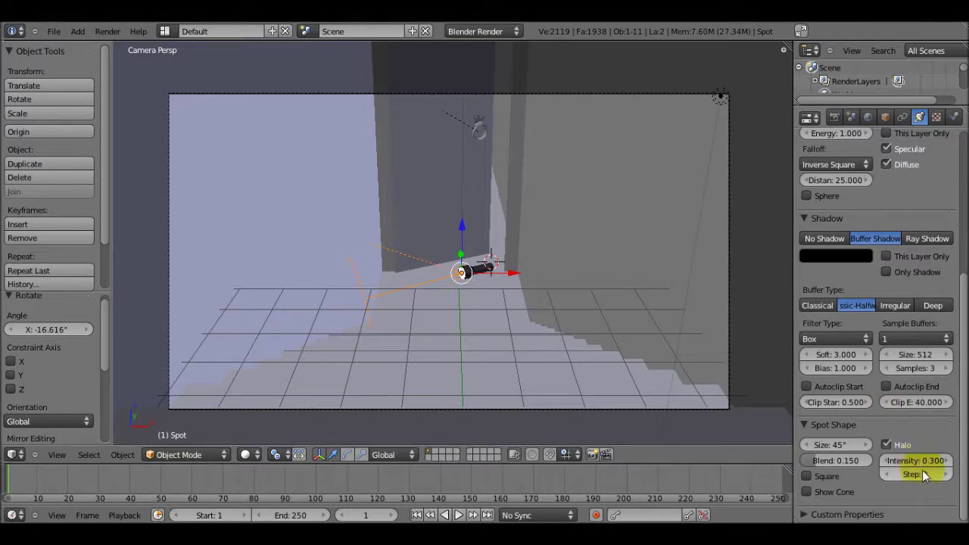
pyautogui.click(943, 475)
pyautogui.click(943, 475)
pyautogui.scroll(8, 942, 477)
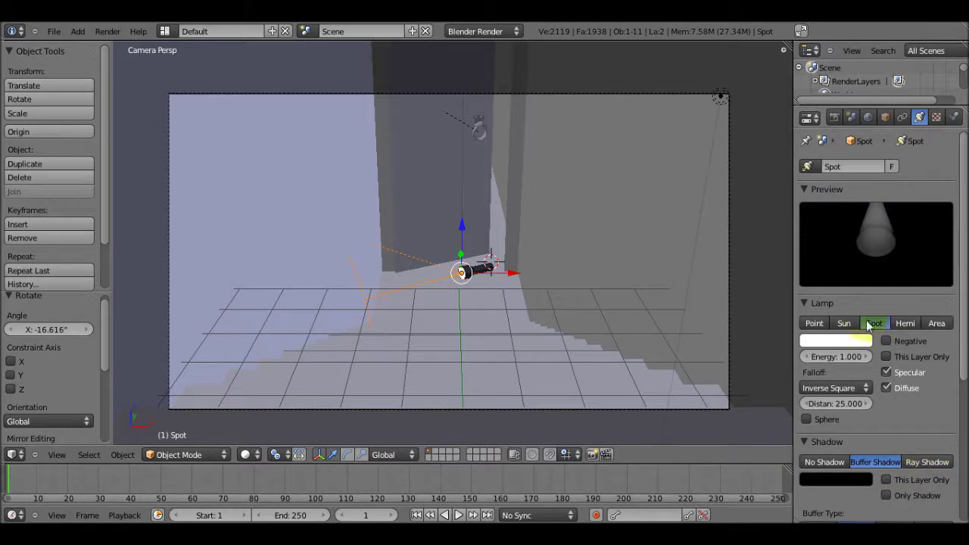
# Step: Give the spot lamp a pale yellow light colour and turn on its Show Cone display
pyautogui.click(836, 340)
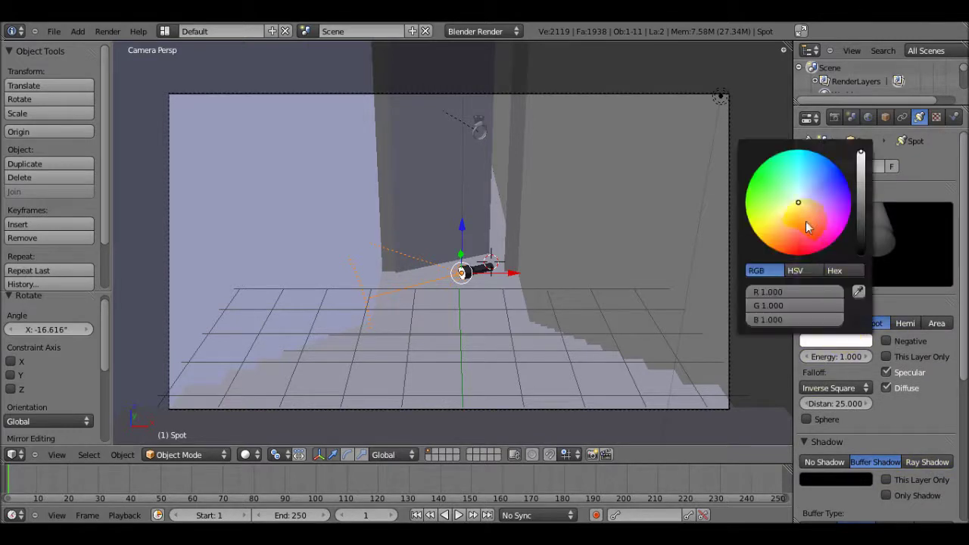
pyautogui.moveTo(792, 206); pyautogui.dragTo(773, 221)
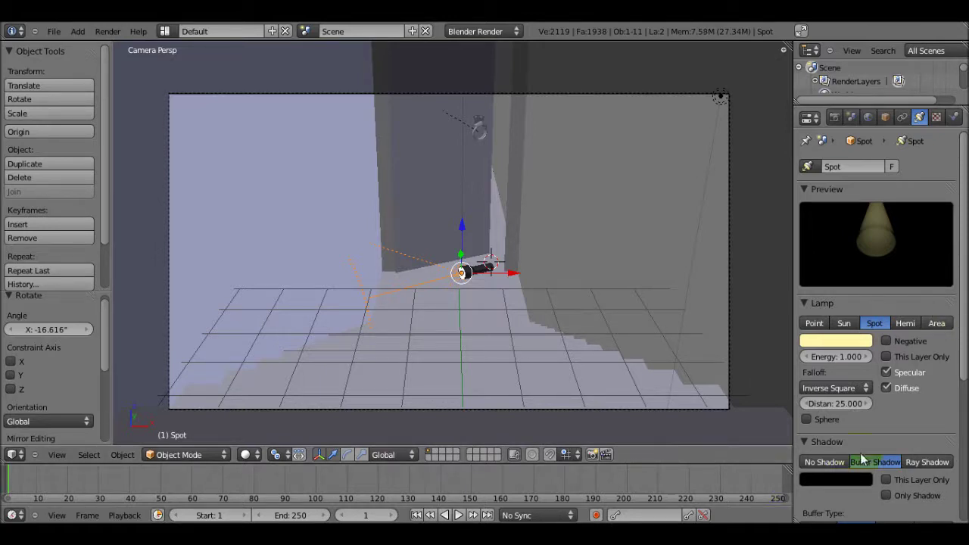
pyautogui.scroll(-7, 855, 462)
pyautogui.click(806, 492)
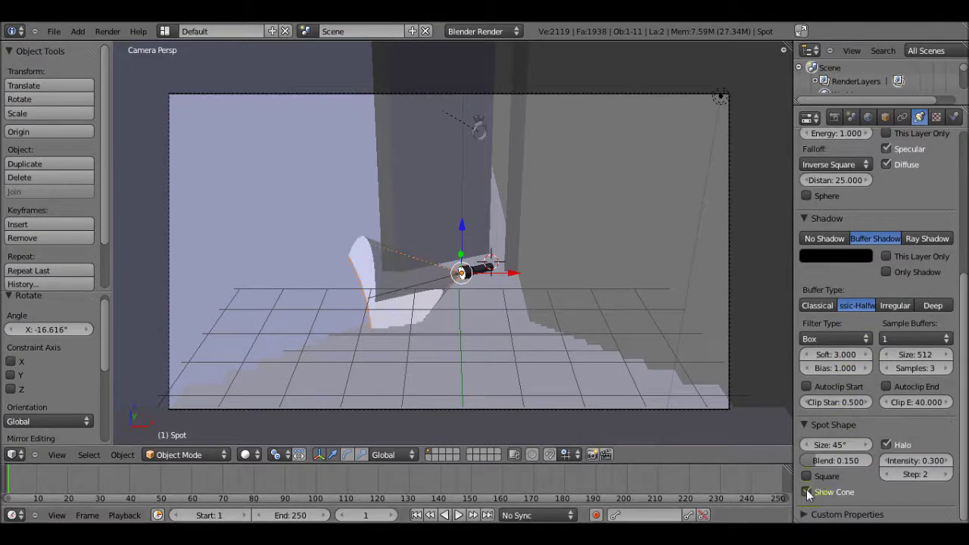
pyautogui.scroll(7, 811, 493)
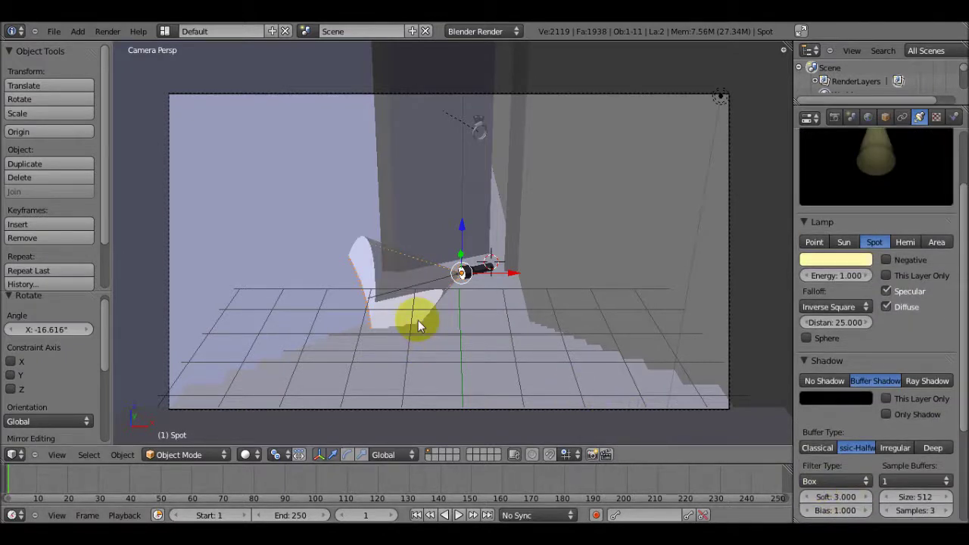
# Step: Render the scene and compare the yellow flashlight beam with the reference image in the forum thread
pyautogui.press('F12')
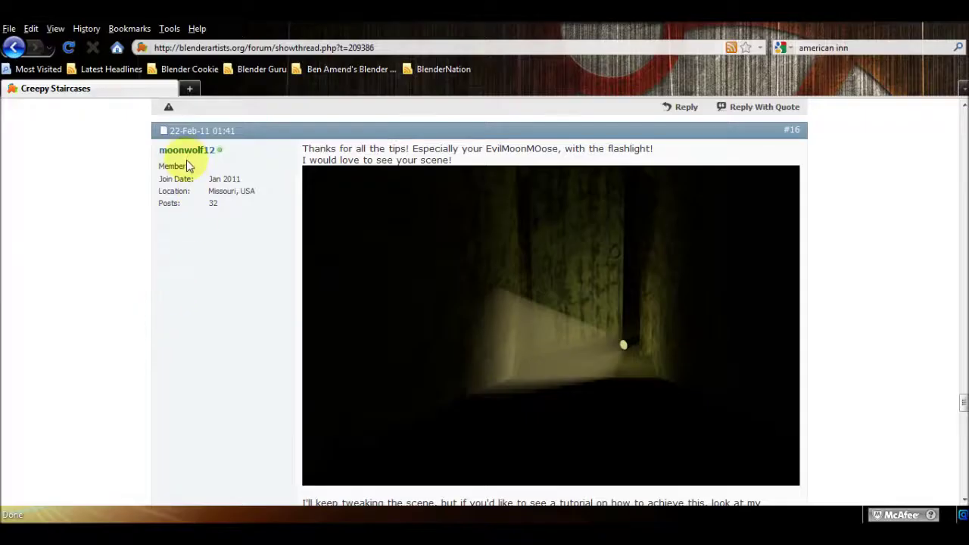
pyautogui.scroll(6, 186, 160)
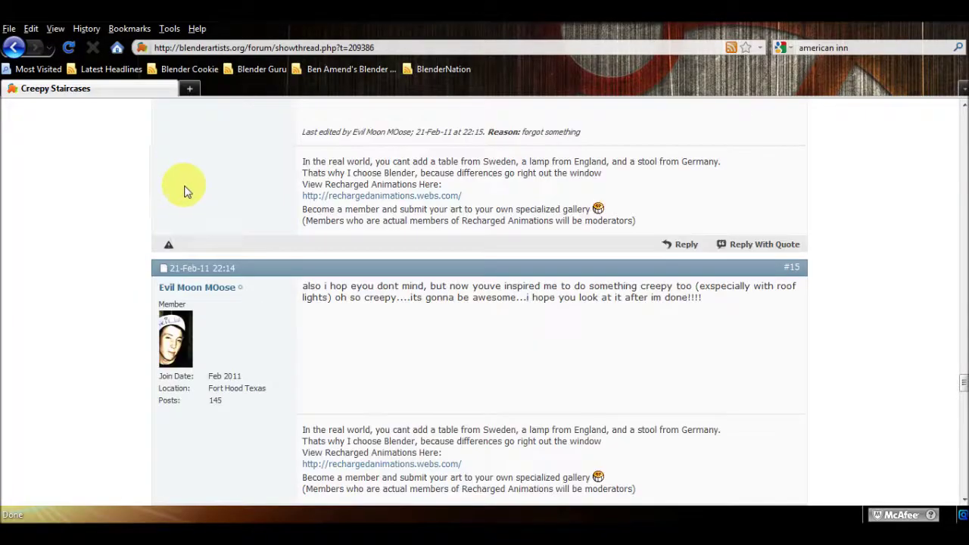
pyautogui.scroll(-4, 255, 288)
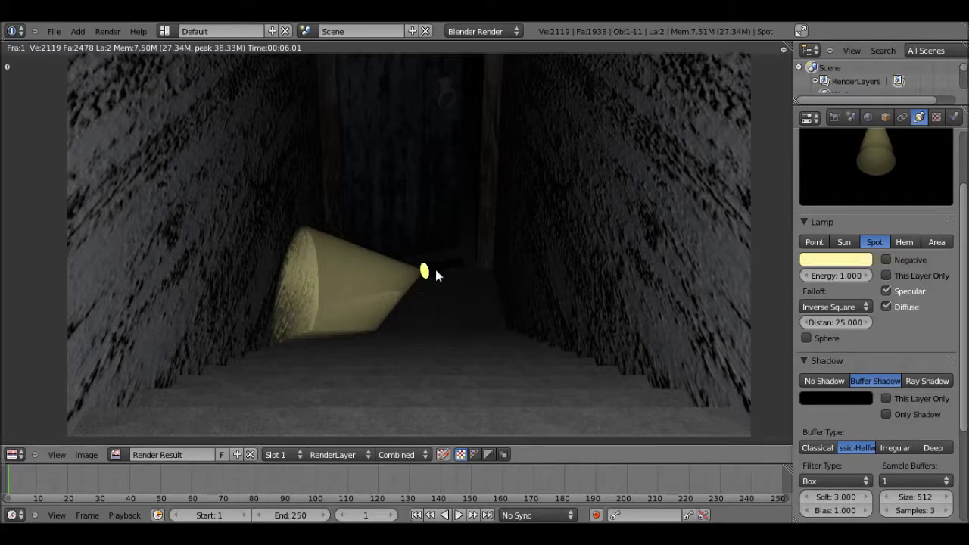
pyautogui.press('Escape')
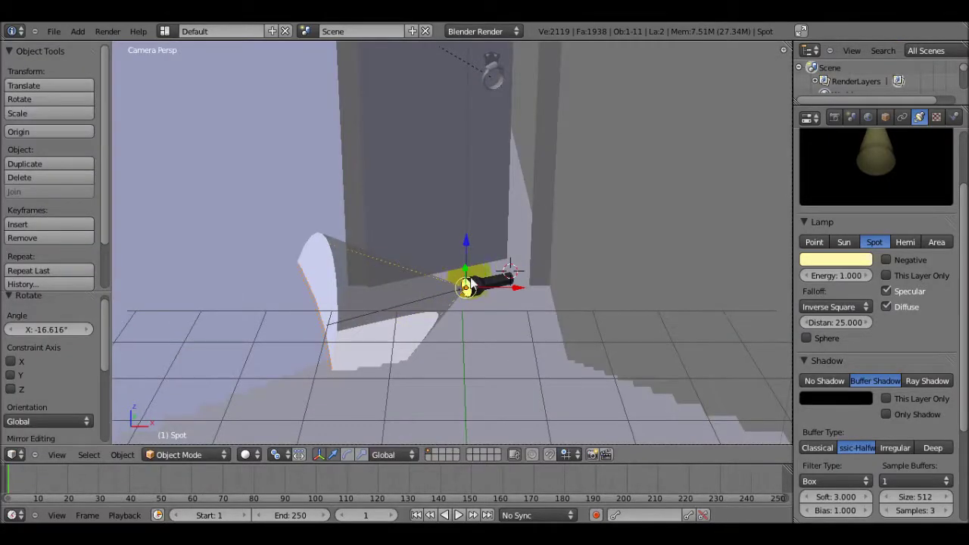
# Step: Set the diffuse colour of the flashlight lens material to pale yellow
pyautogui.rightClick(469, 284)
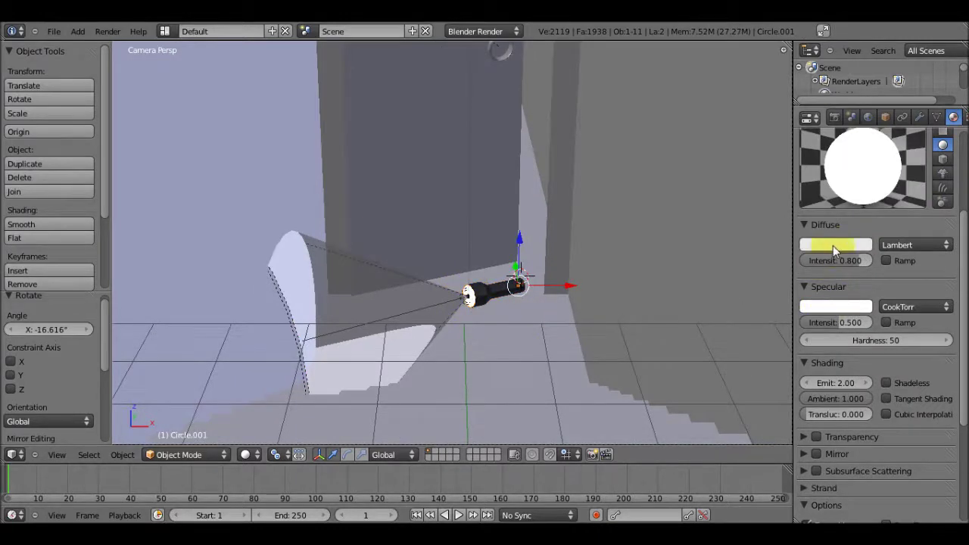
pyautogui.click(832, 245)
pyautogui.moveTo(784, 118); pyautogui.dragTo(771, 126)
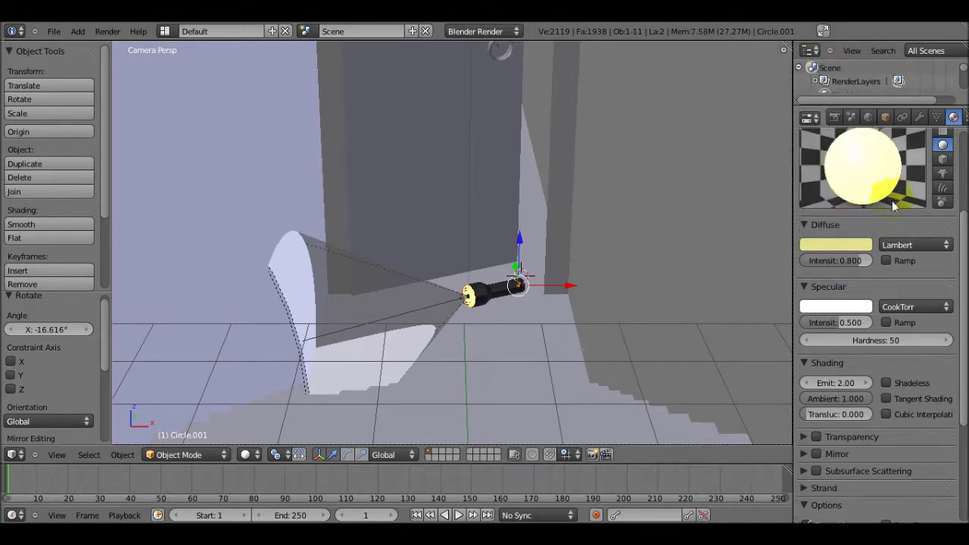
# Step: Widen the spot lamp's cone size to 58° and test-render it against the reference image
pyautogui.rightClick(400, 323)
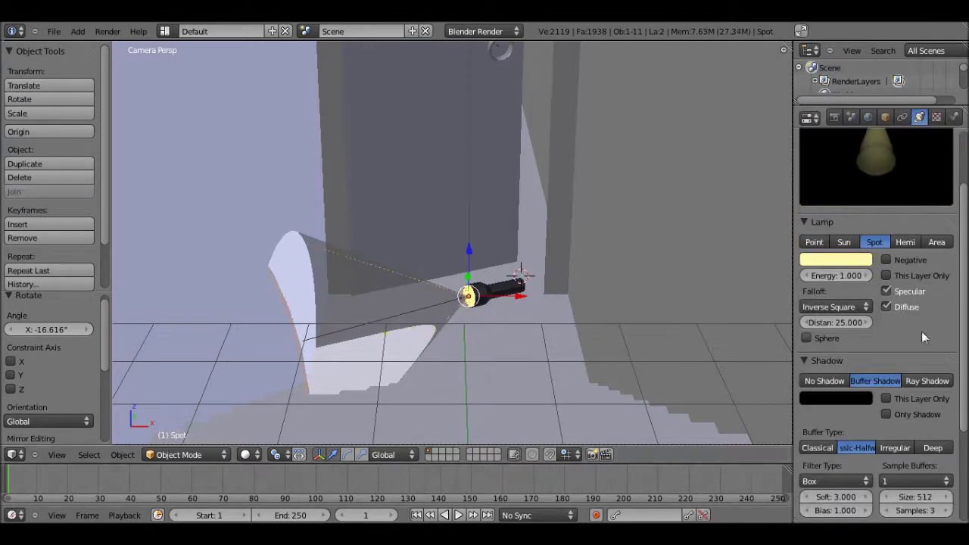
pyautogui.scroll(-5, 921, 331)
pyautogui.moveTo(835, 446); pyautogui.dragTo(848, 446)
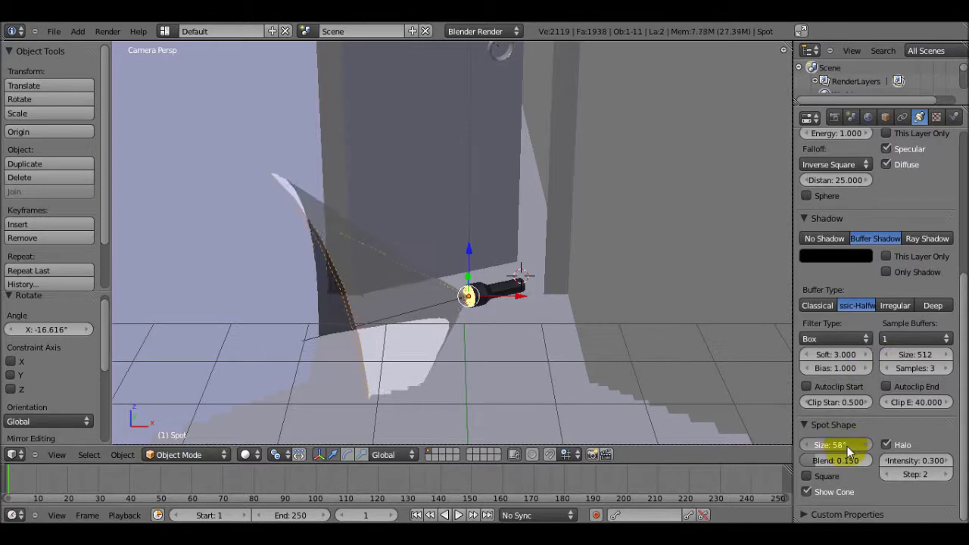
pyautogui.press('F12')
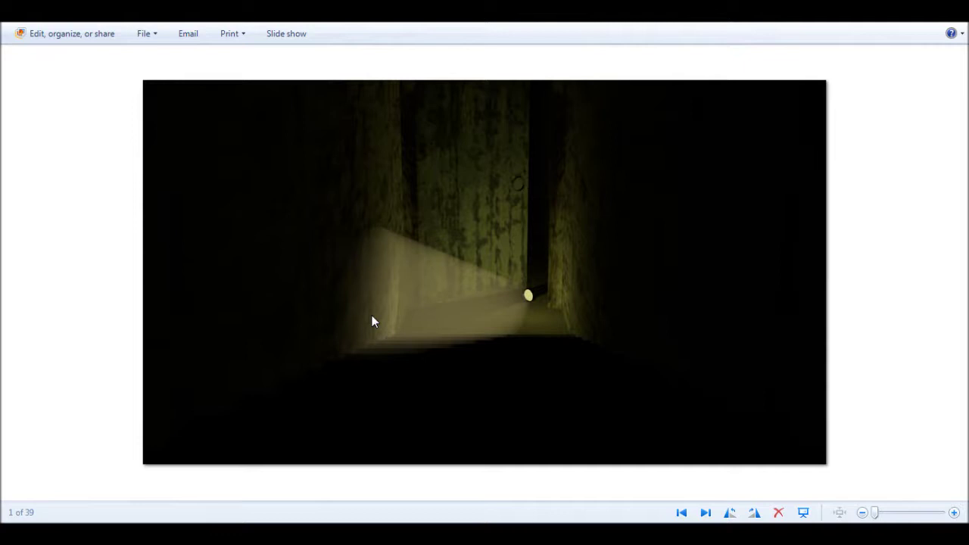
pyautogui.click(237, 493)
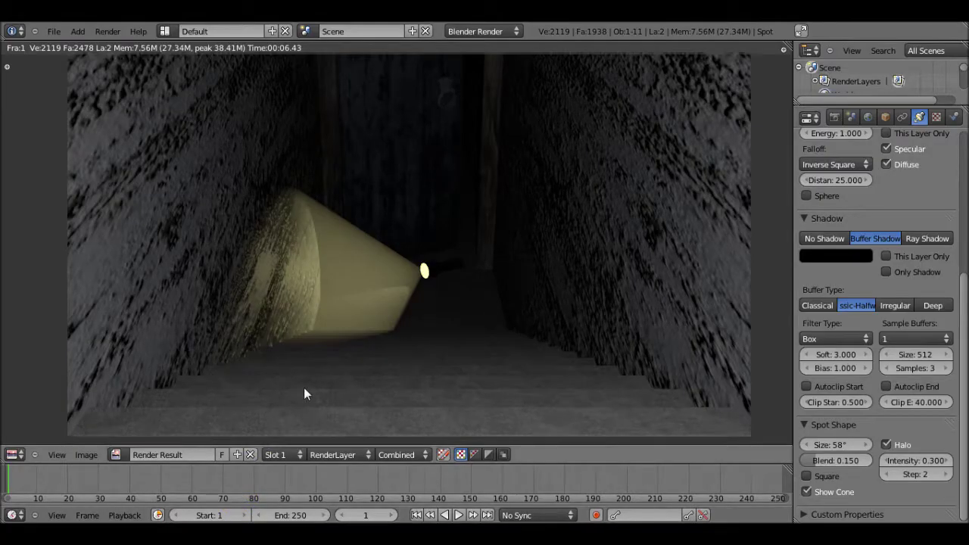
pyautogui.press('Escape')
# Step: Move the hallway's point lamp about 39.3 units along Y in top view, to the flashlight and door end
pyautogui.scroll(-5, 416, 207)
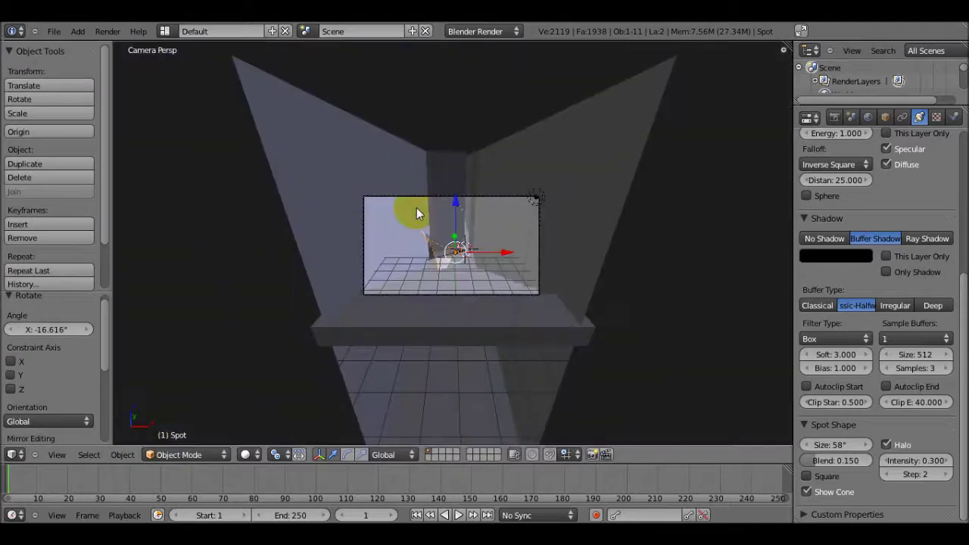
pyautogui.rightClick(533, 200)
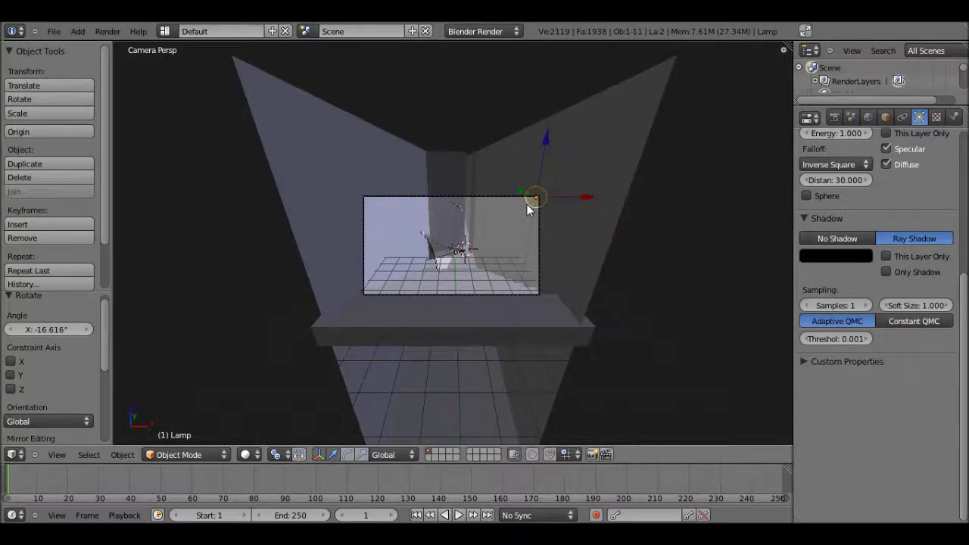
pyautogui.press('KP_7')
pyautogui.scroll(-4, 519, 333)
pyautogui.moveTo(455, 395); pyautogui.dragTo(459, 218)
pyautogui.scroll(8, 469, 252)
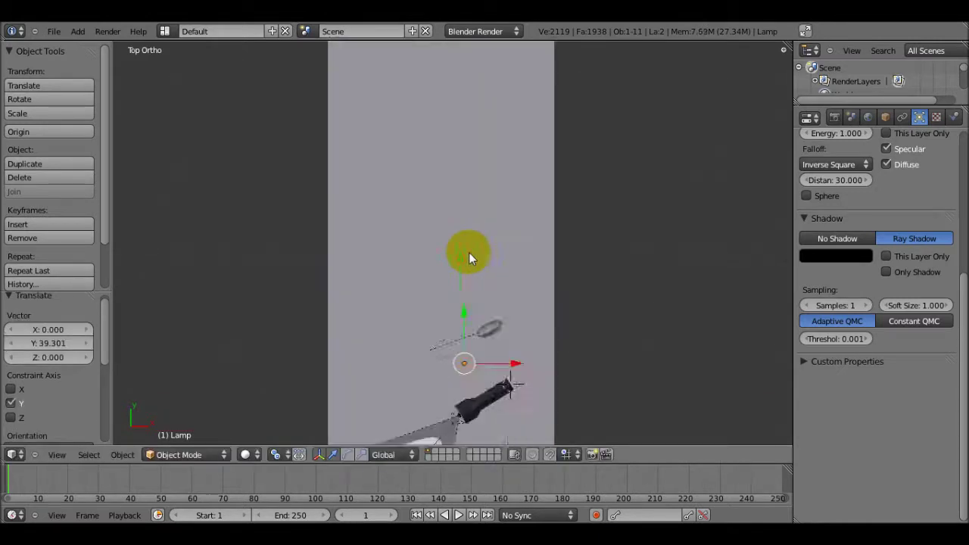
pyautogui.scroll(1, 469, 252)
pyautogui.moveTo(519, 391); pyautogui.dragTo(513, 386)
# Step: In camera view, lower the point lamp about 5 units and centre it in front of the door, just above the camera frame
pyautogui.press('KP_5')
pyautogui.press('KP_0')
pyautogui.moveTo(497, 165); pyautogui.dragTo(491, 169)
pyautogui.moveTo(447, 97); pyautogui.dragTo(472, 199)
pyautogui.scroll(4, 477, 137)
pyautogui.scroll(-2, 477, 123)
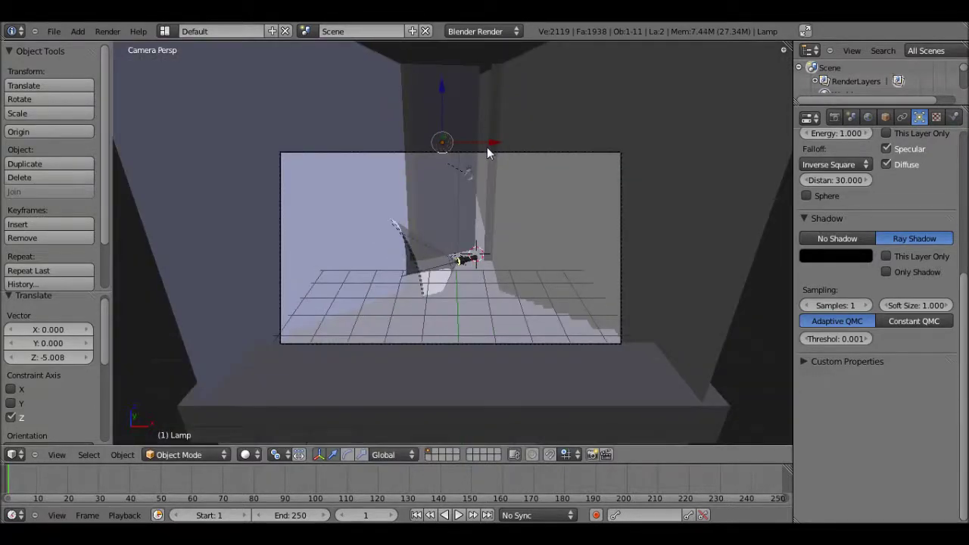
pyautogui.moveTo(489, 146); pyautogui.dragTo(497, 145)
pyautogui.moveTo(453, 88); pyautogui.dragTo(453, 88)
# Step: Set the point lamp's energy to 0.5 and its colour to light yellow, and test-render the hallway
pyautogui.scroll(5, 829, 255)
pyautogui.click(836, 276)
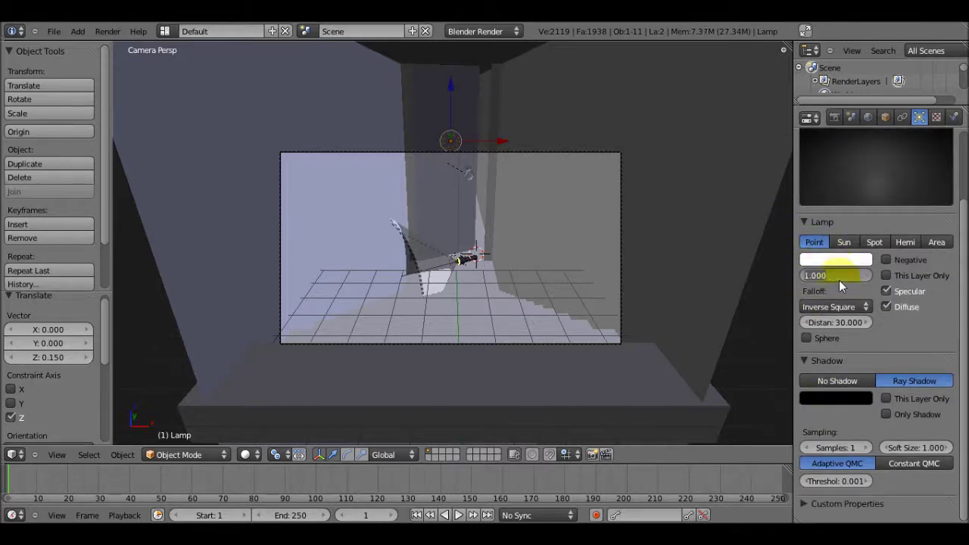
pyautogui.write('0.5')
pyautogui.press('Return')
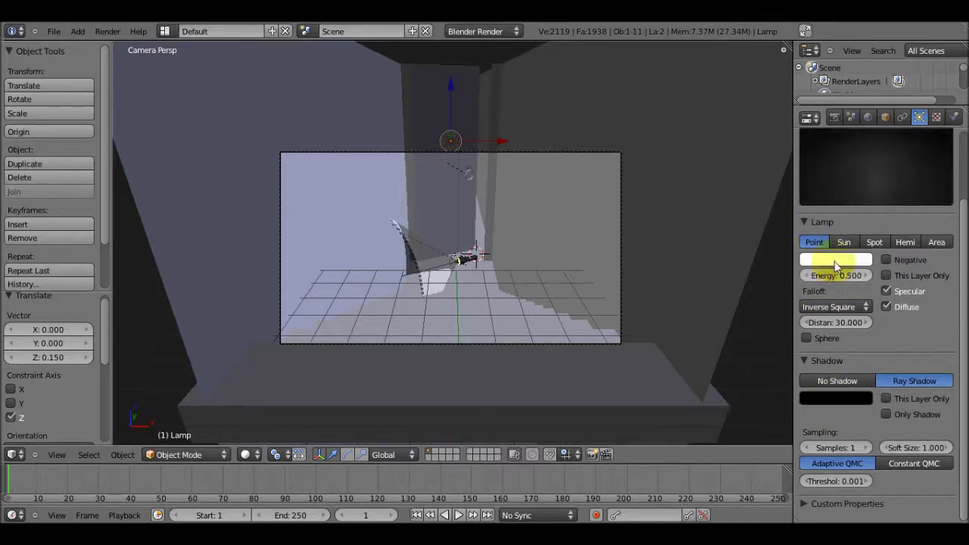
pyautogui.click(837, 261)
pyautogui.moveTo(791, 132); pyautogui.dragTo(766, 151)
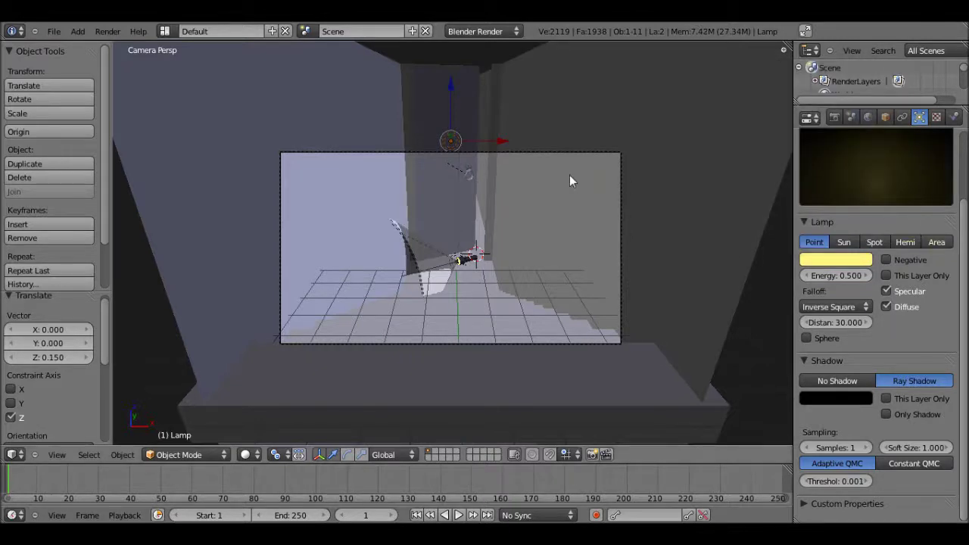
pyautogui.press('F12')
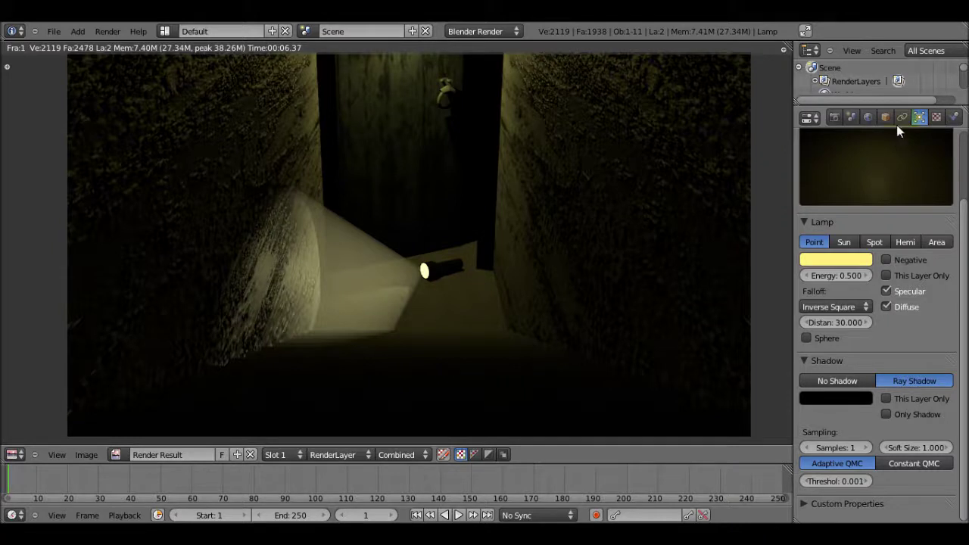
# Step: Reduce the Normal influence of the Walls object's texture to 0.010 and re-render the scene
pyautogui.scroll(-4, 877, 83)
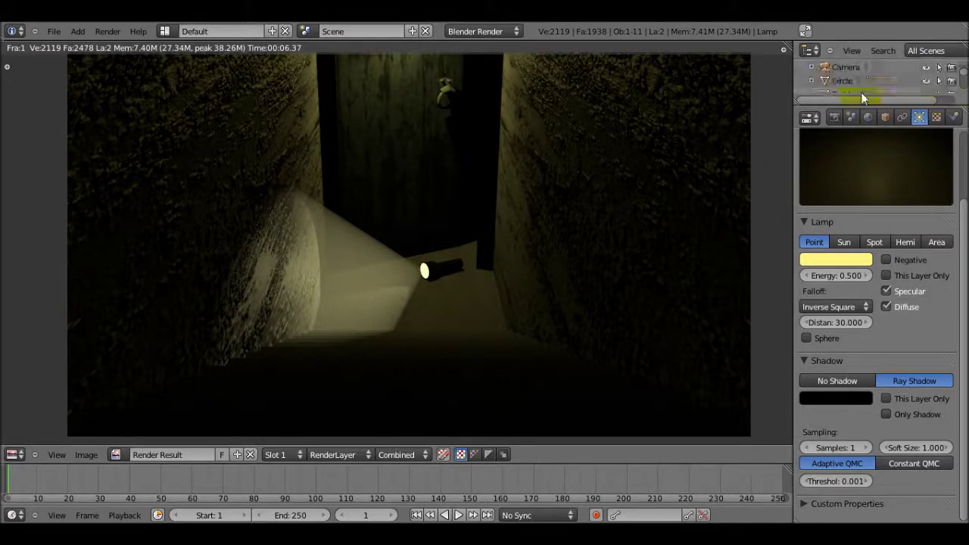
pyautogui.click(844, 76)
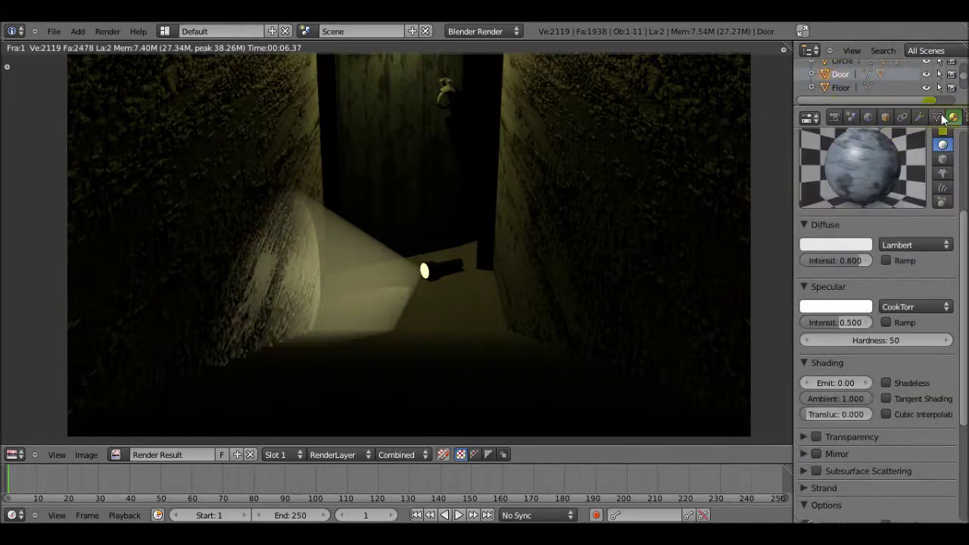
pyautogui.click(966, 118)
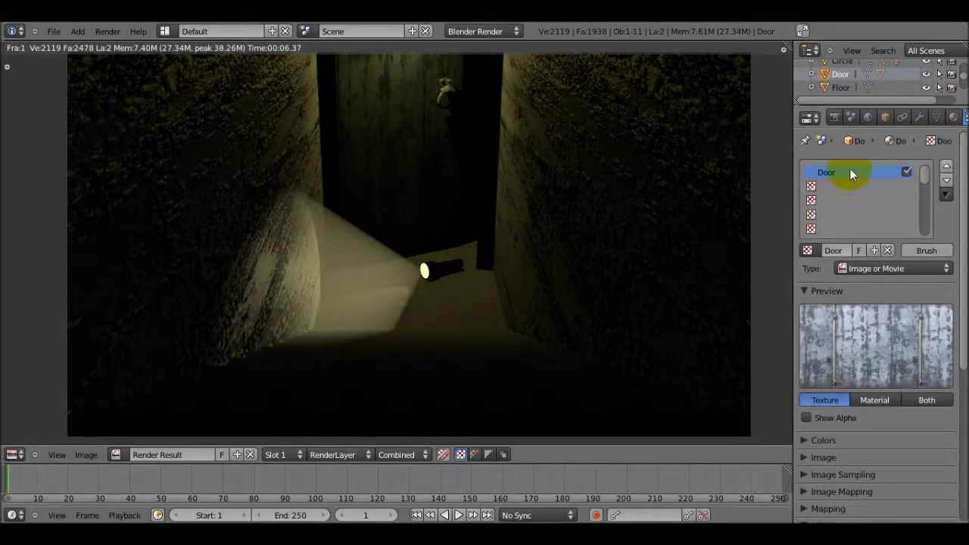
pyautogui.click(865, 101)
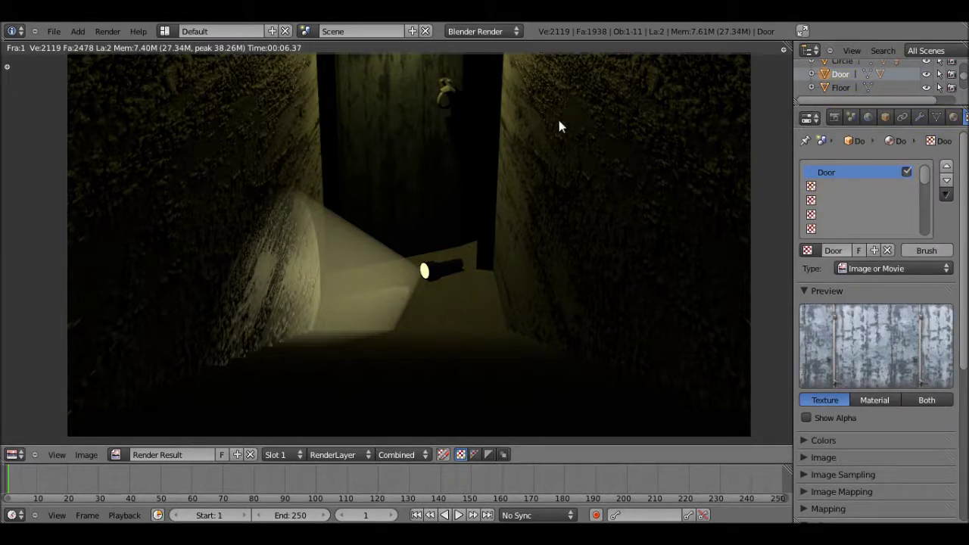
pyautogui.scroll(-3, 840, 87)
pyautogui.click(840, 84)
pyautogui.scroll(-2, 825, 212)
pyautogui.scroll(-6, 887, 294)
pyautogui.scroll(-2, 893, 340)
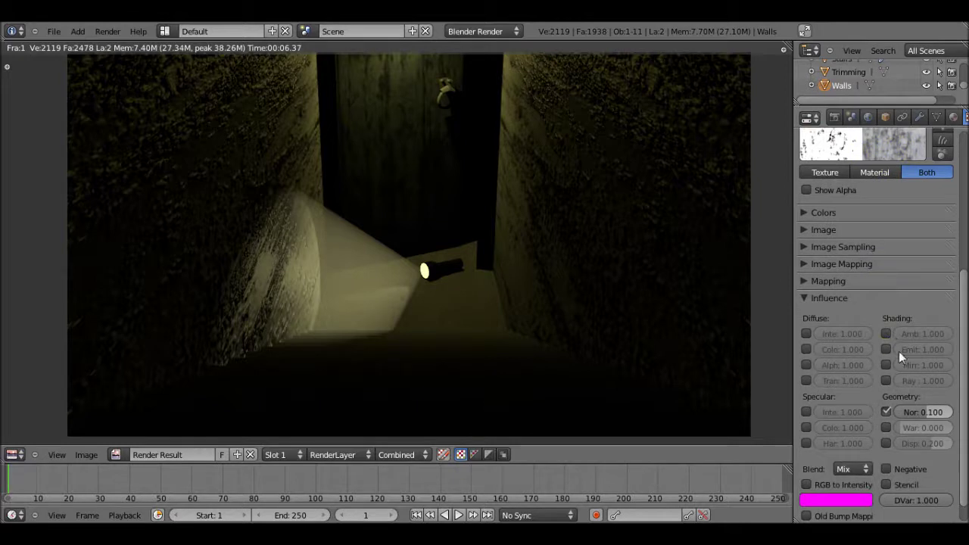
pyautogui.scroll(1, 920, 412)
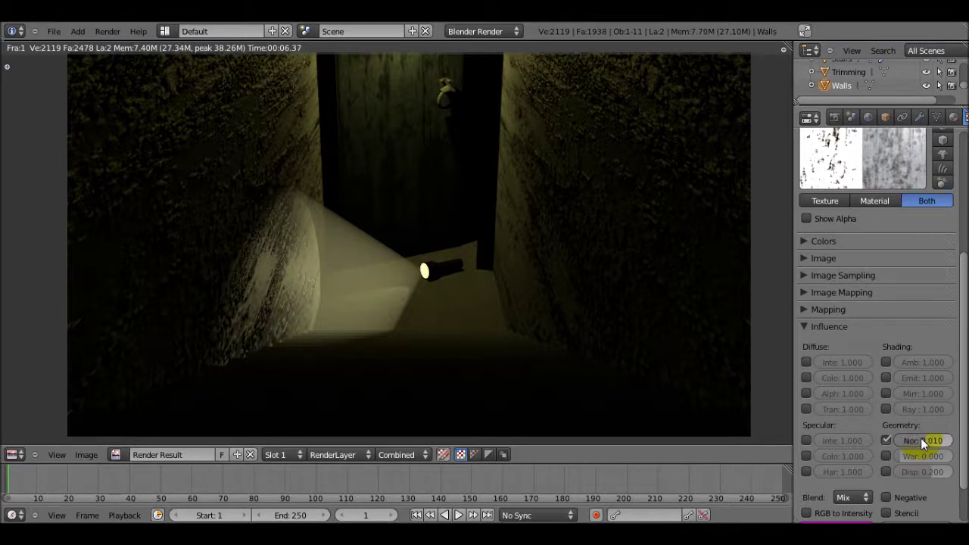
pyautogui.press('F12')
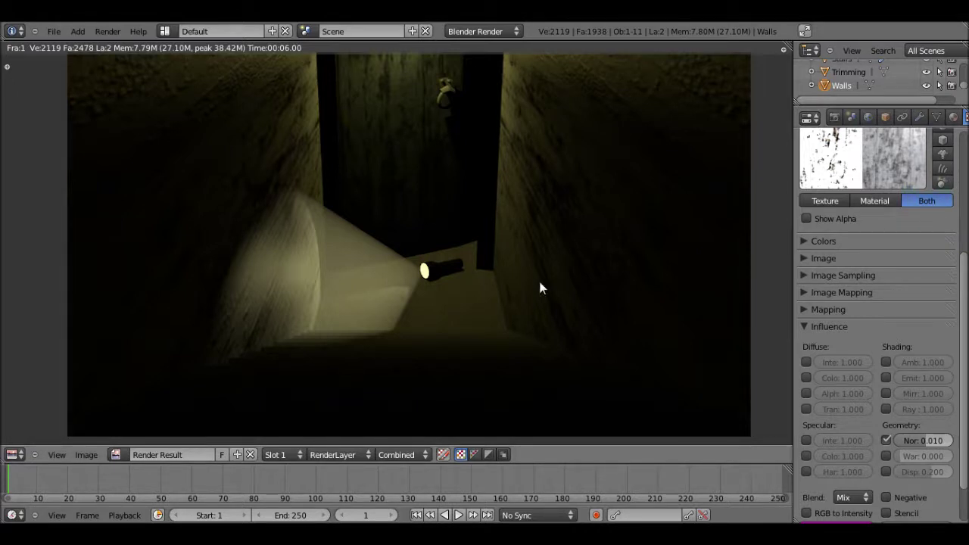
pyautogui.press('Escape')
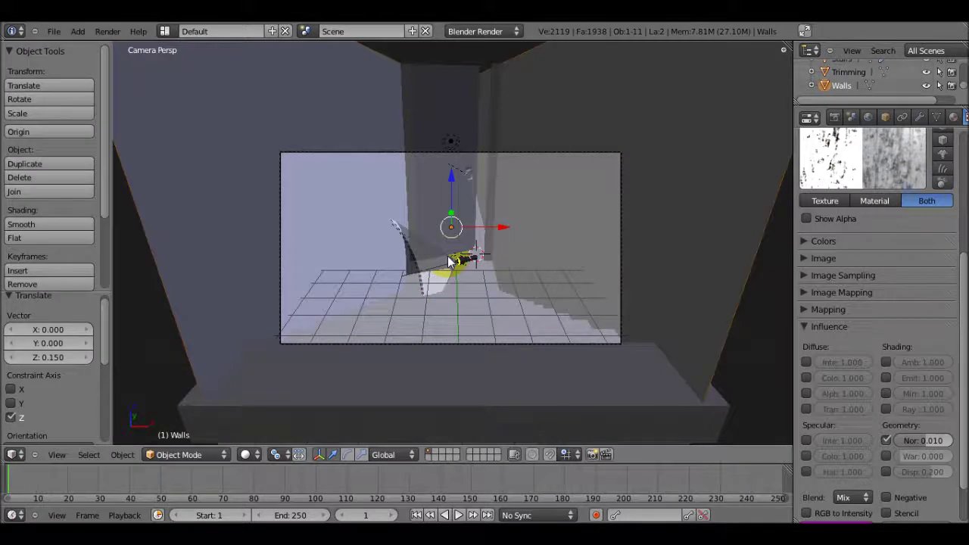
# Step: Lower the flashlight lens material's diffuse intensity to 0.073 and render the scene again
pyautogui.scroll(3, 462, 287)
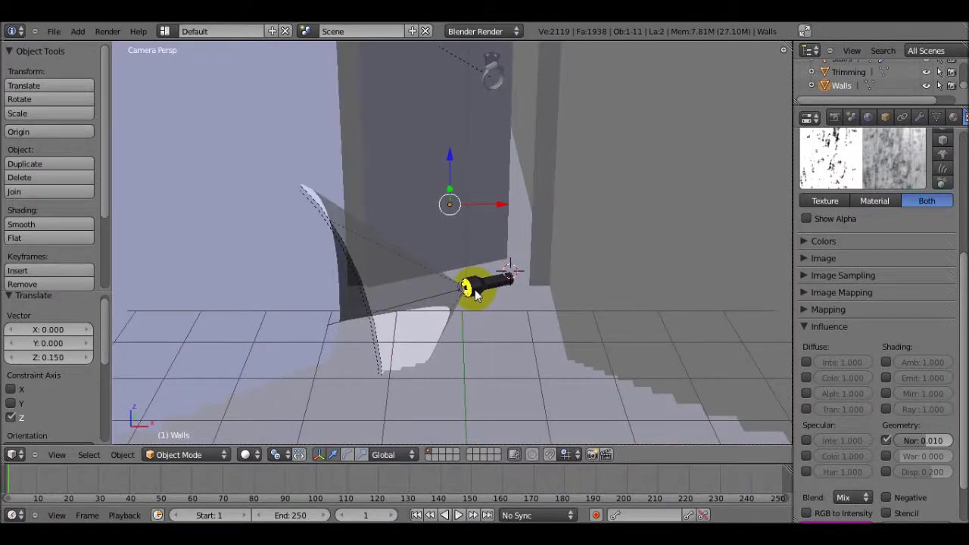
pyautogui.rightClick(475, 292)
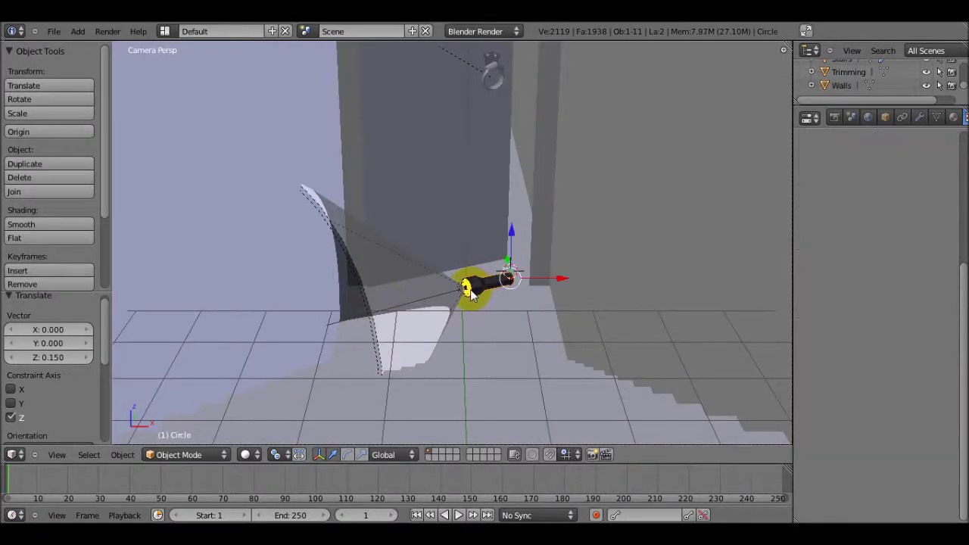
pyautogui.click(953, 117)
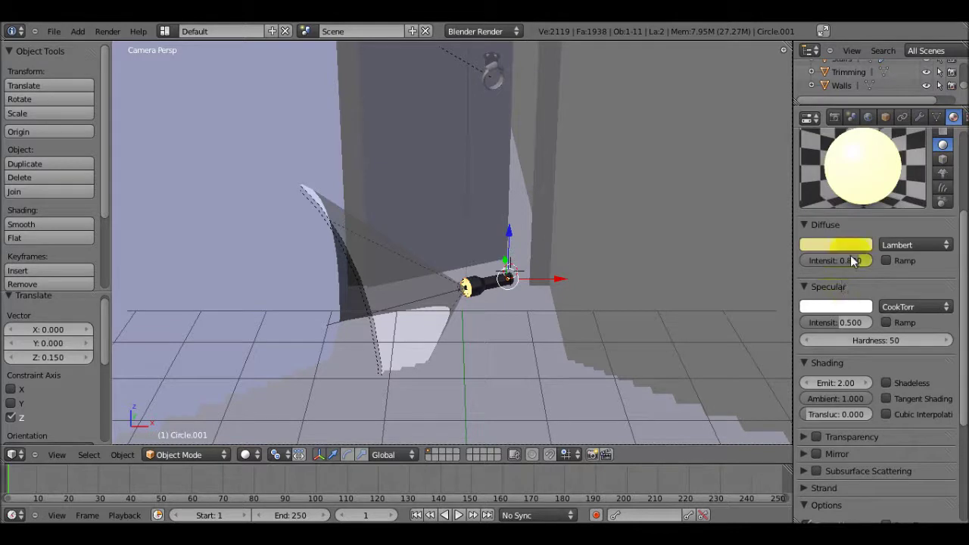
pyautogui.moveTo(835, 260); pyautogui.dragTo(814, 259)
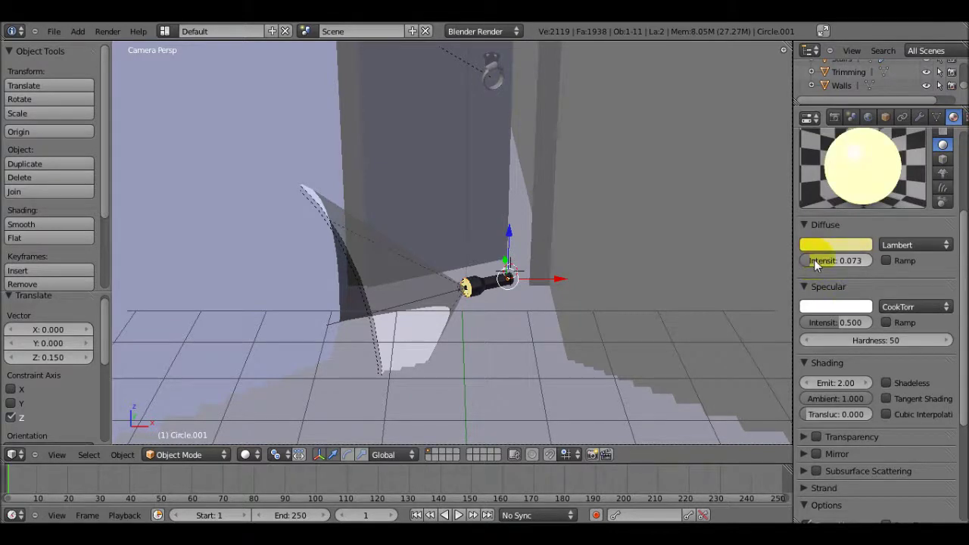
pyautogui.press('F12')
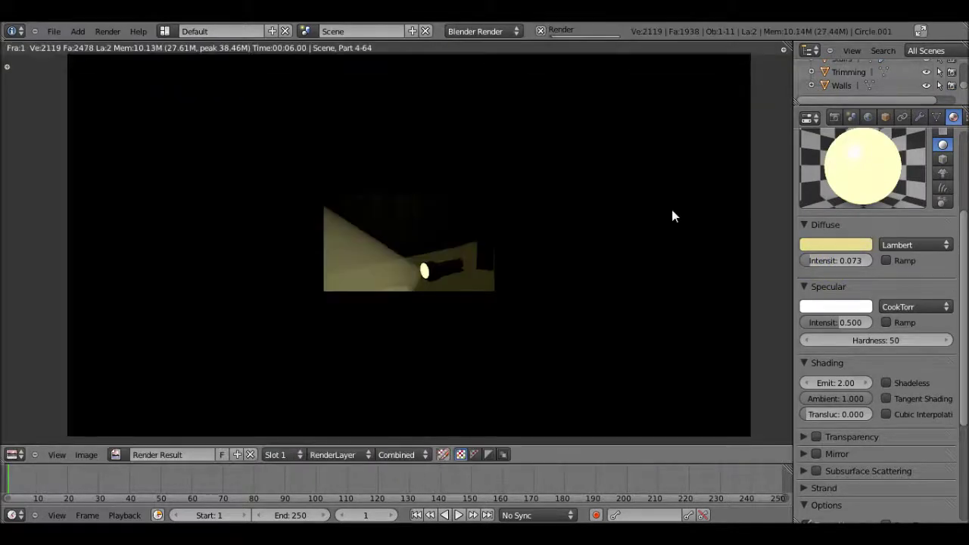
# Step: Set the flashlight lens material's Emit value to 1.00 and re-render the hallway scene
pyautogui.scroll(-1, 859, 368)
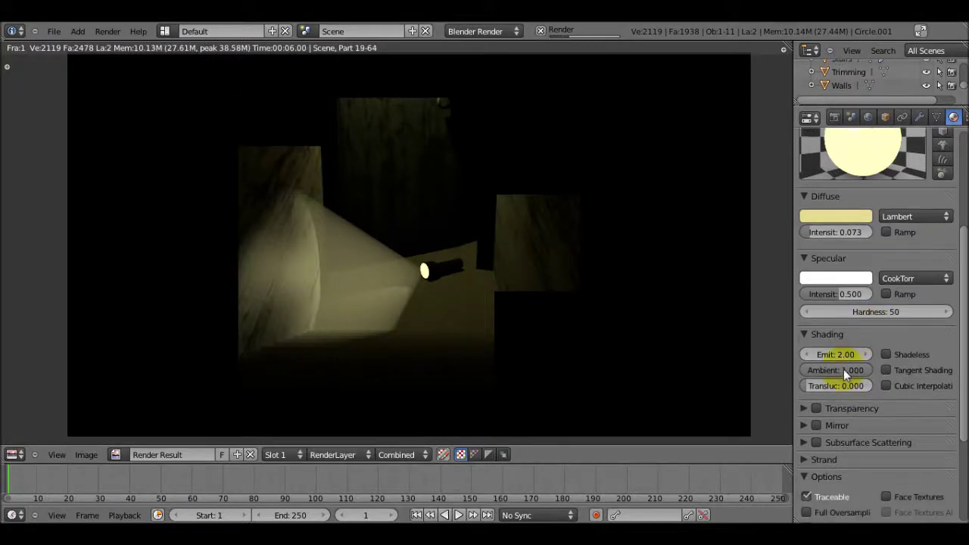
pyautogui.moveTo(844, 357); pyautogui.dragTo(822, 354)
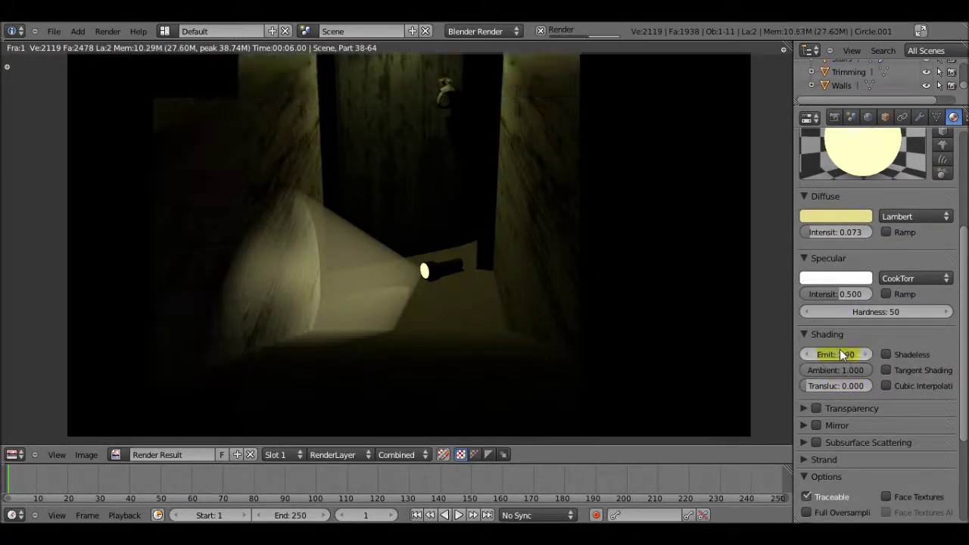
pyautogui.click(839, 349)
pyautogui.write('1')
pyautogui.press('Return')
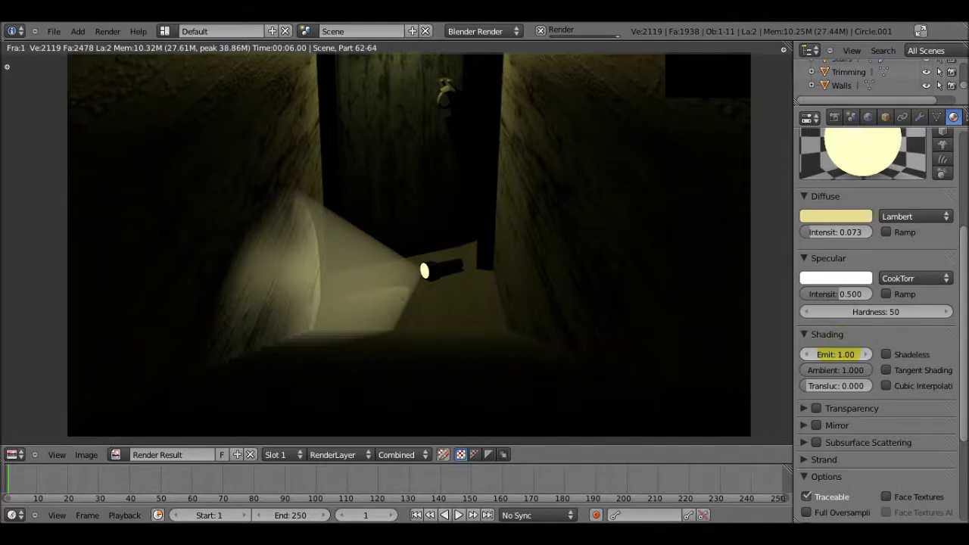
pyautogui.scroll(1, 833, 287)
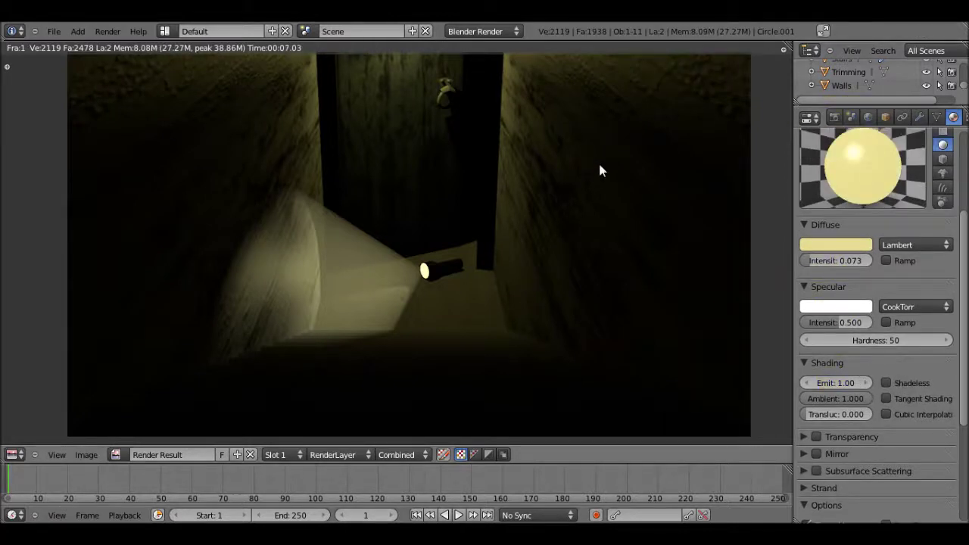
pyautogui.press('F12')
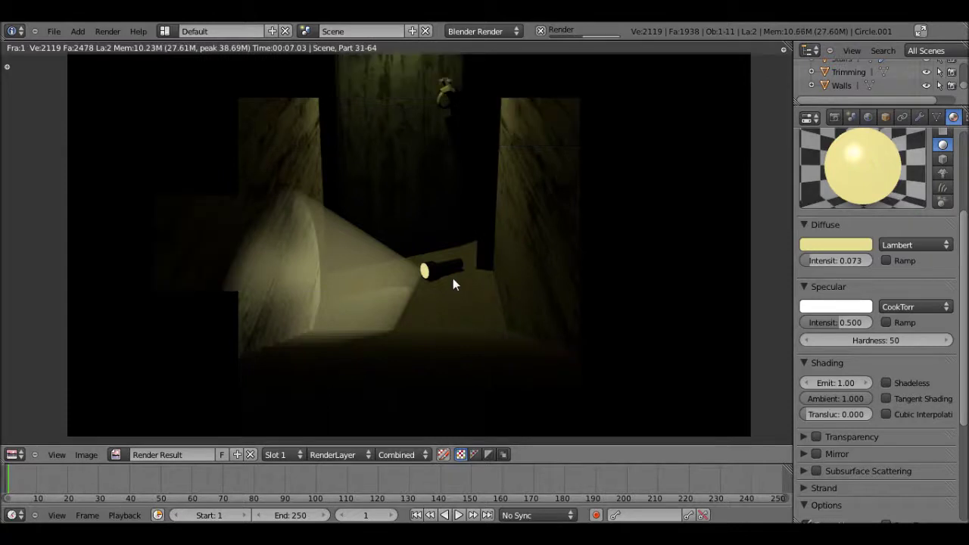
pyautogui.press('Escape')
# Step: In camera view, reduce the energy of the point lamp above the door to 0.150 and render the scene
pyautogui.press('KP_0')
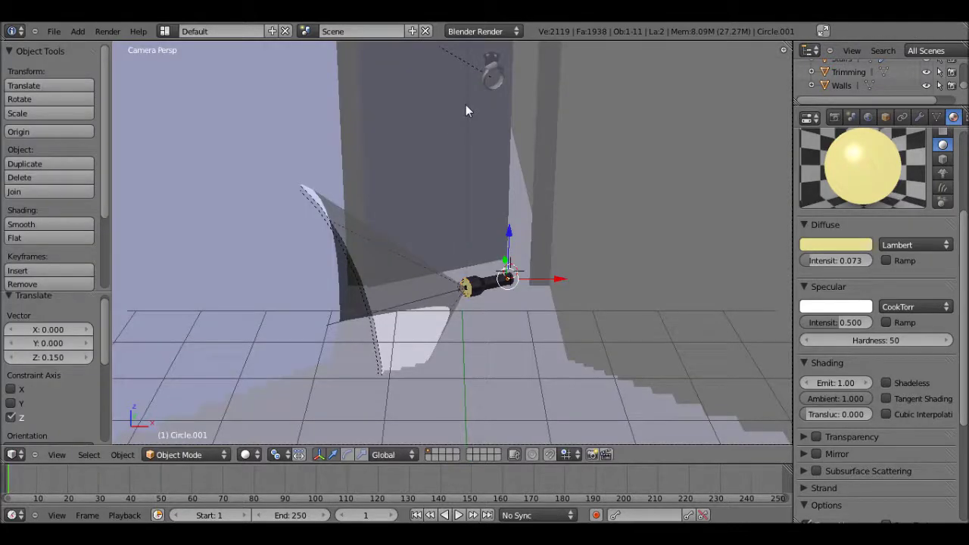
pyautogui.rightClick(450, 75)
pyautogui.moveTo(847, 292); pyautogui.dragTo(816, 284)
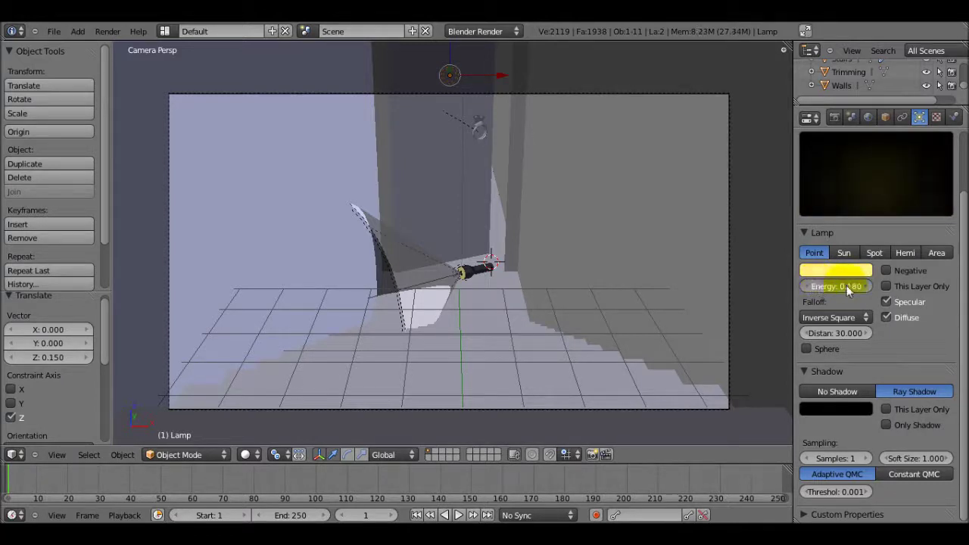
pyautogui.click(848, 285)
pyautogui.press('Return')
pyautogui.press('F12')
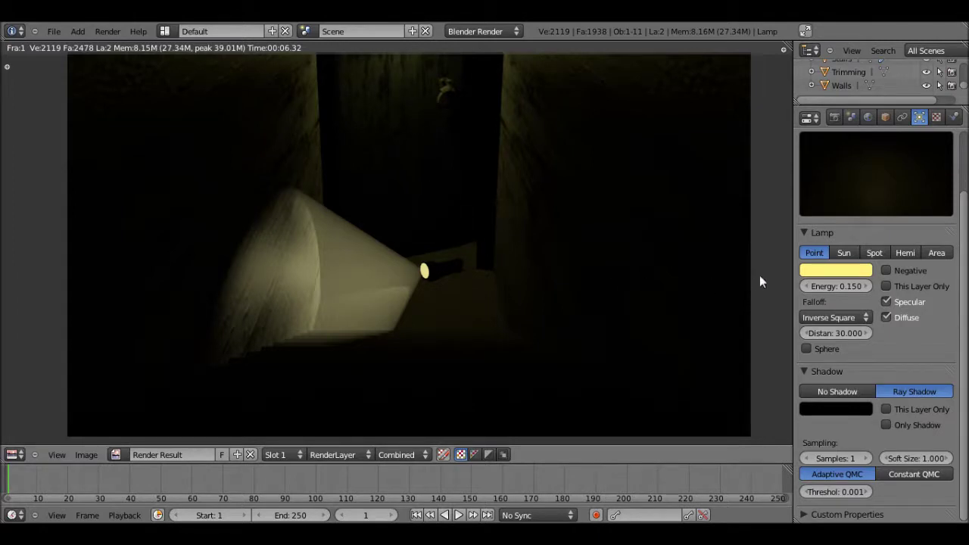
# Step: Darken the point lamp's colour to a muted olive yellow and render the scene again
pyautogui.click(805, 272)
pyautogui.moveTo(861, 85); pyautogui.dragTo(864, 117)
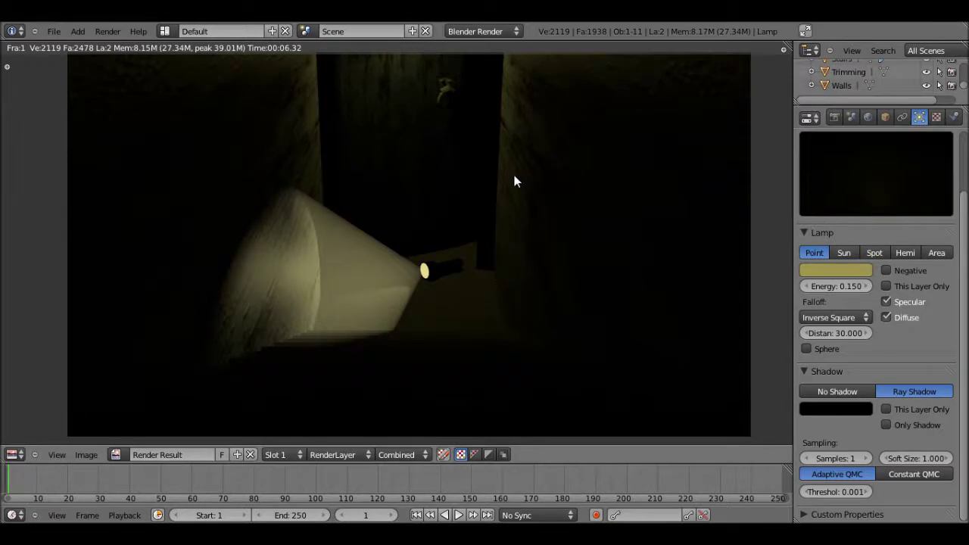
pyautogui.press('F12')
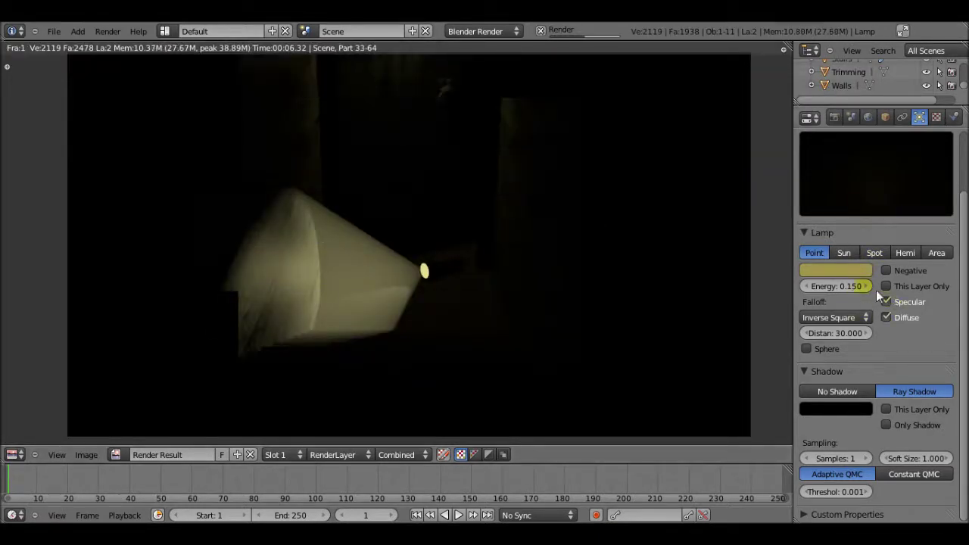
# Step: Set the point lamp's energy to 0.2 and test-render the hallway
pyautogui.click(829, 286)
pyautogui.write('.2')
pyautogui.press('Return')
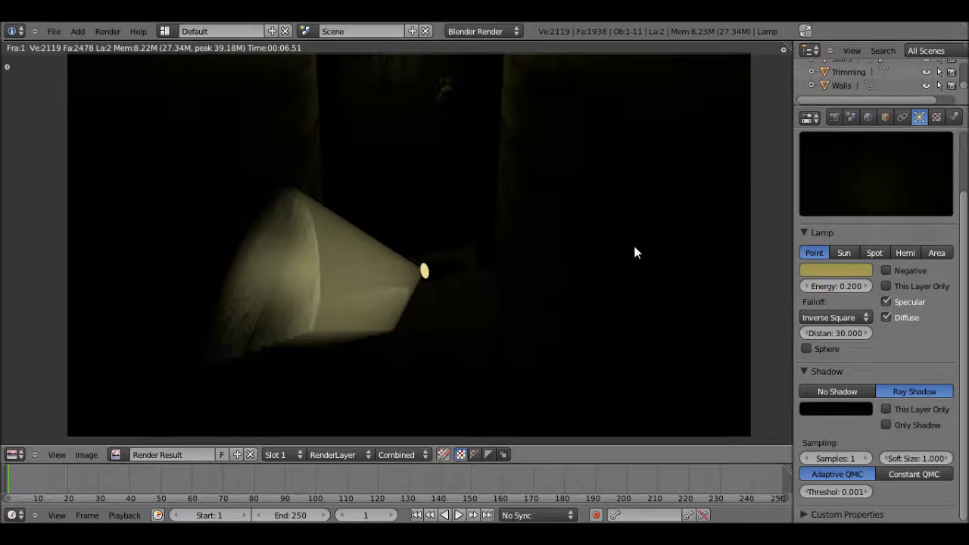
pyautogui.press('F12')
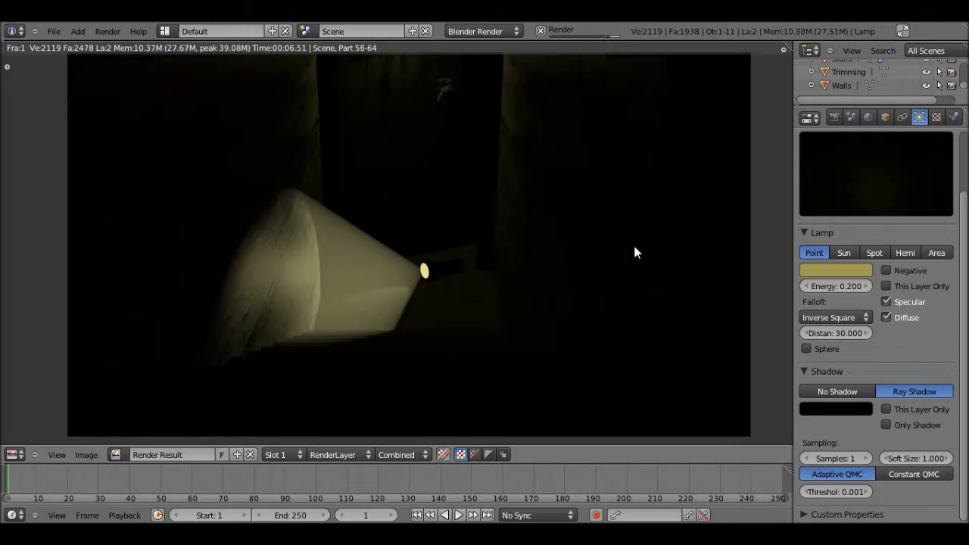
pyautogui.press('Escape')
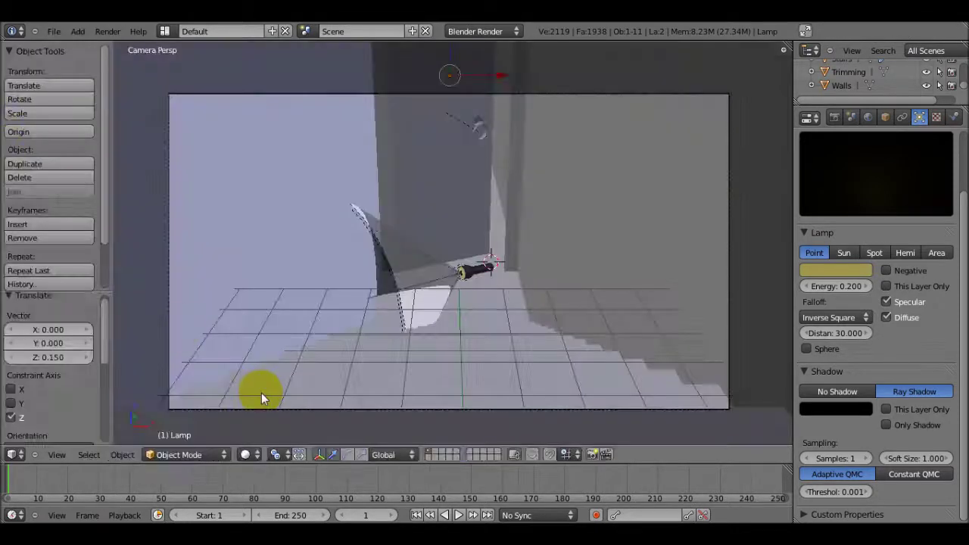
# Step: Set the energy of the flashlight's spot lamp to 0.780 and render the scene
pyautogui.rightClick(421, 251)
pyautogui.rightClick(440, 277)
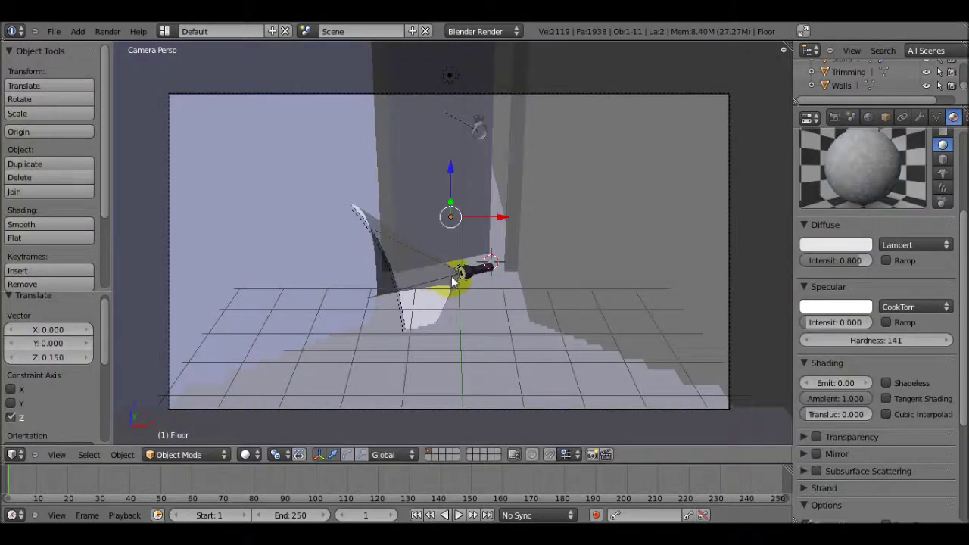
pyautogui.press('i')
pyautogui.moveTo(845, 286); pyautogui.dragTo(826, 286)
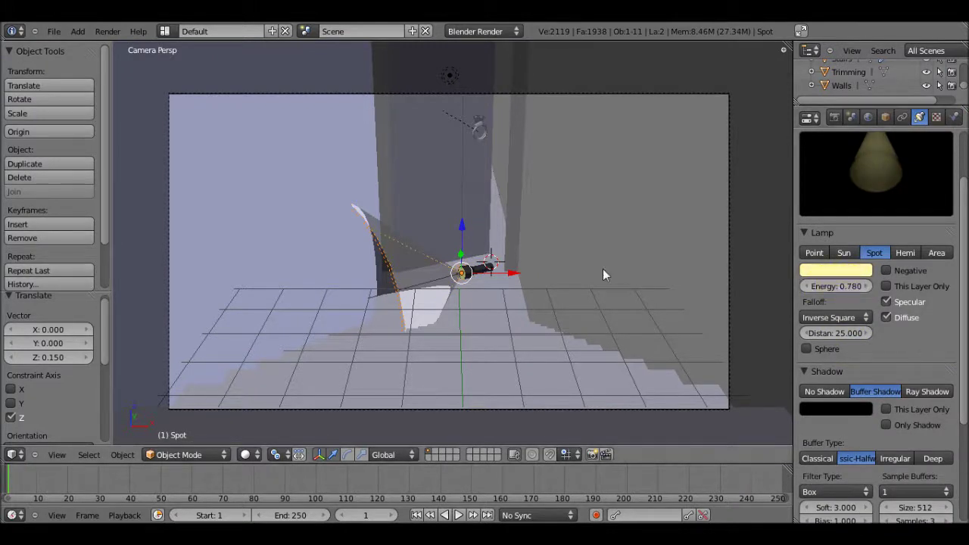
pyautogui.press('F12')
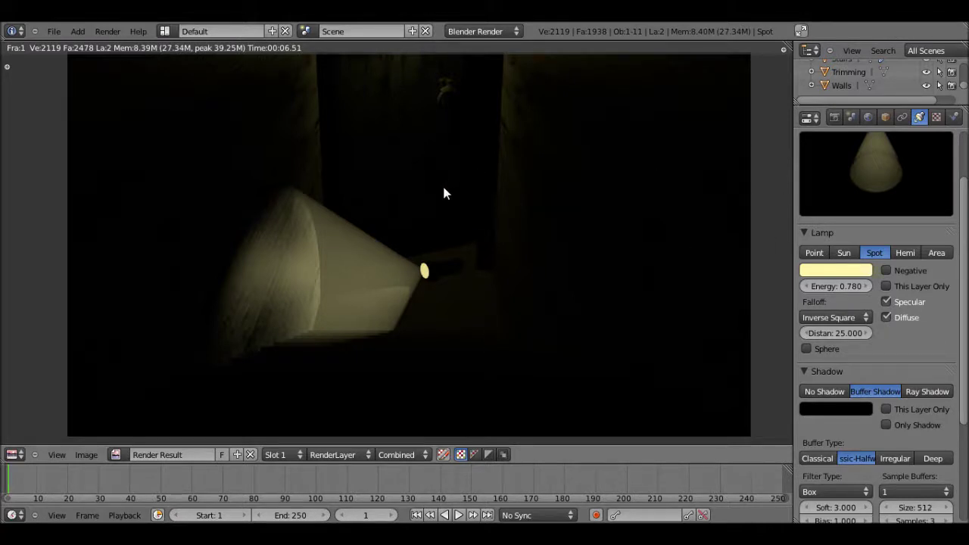
pyautogui.press('Escape')
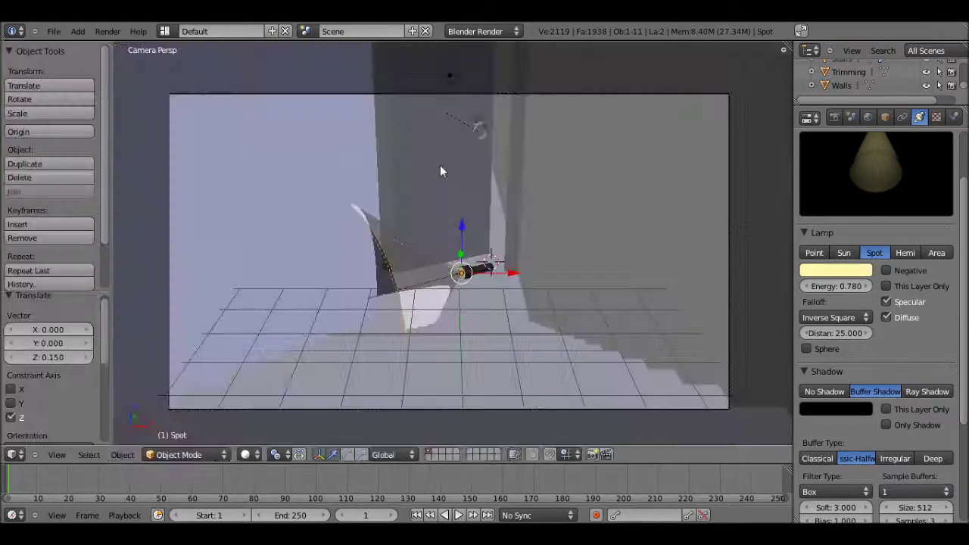
# Step: Brighten the point lamp's colour to a medium yellow and re-render the hallway
pyautogui.rightClick(450, 77)
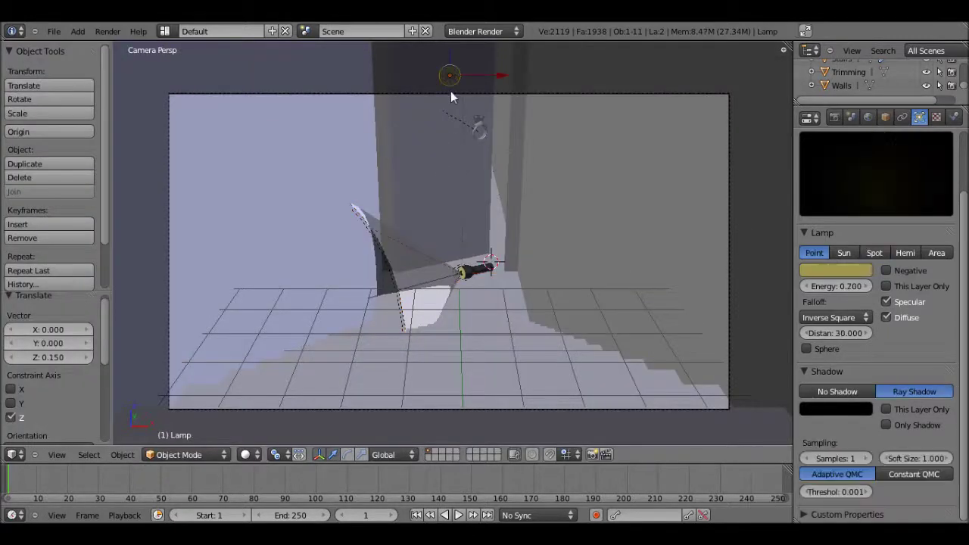
pyautogui.click(835, 271)
pyautogui.click(838, 267)
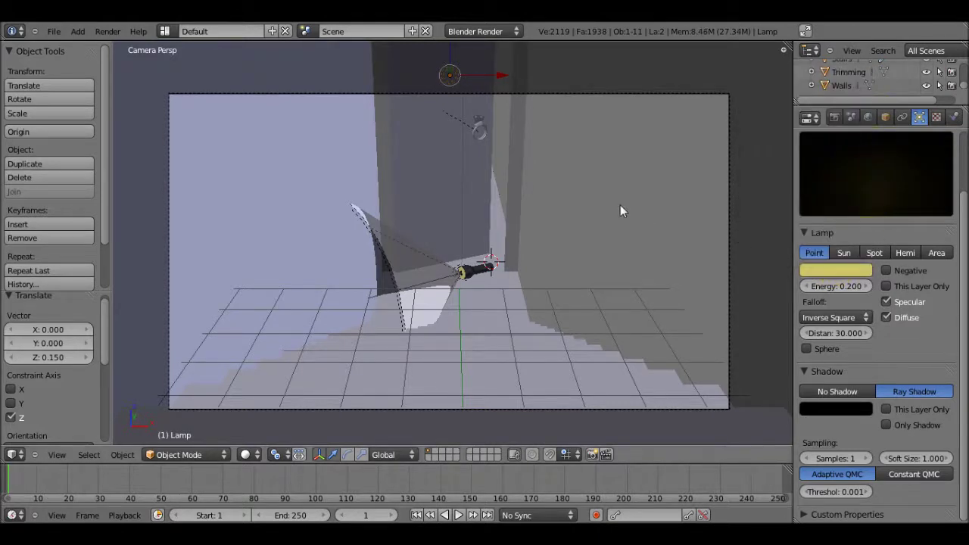
pyautogui.press('F12')
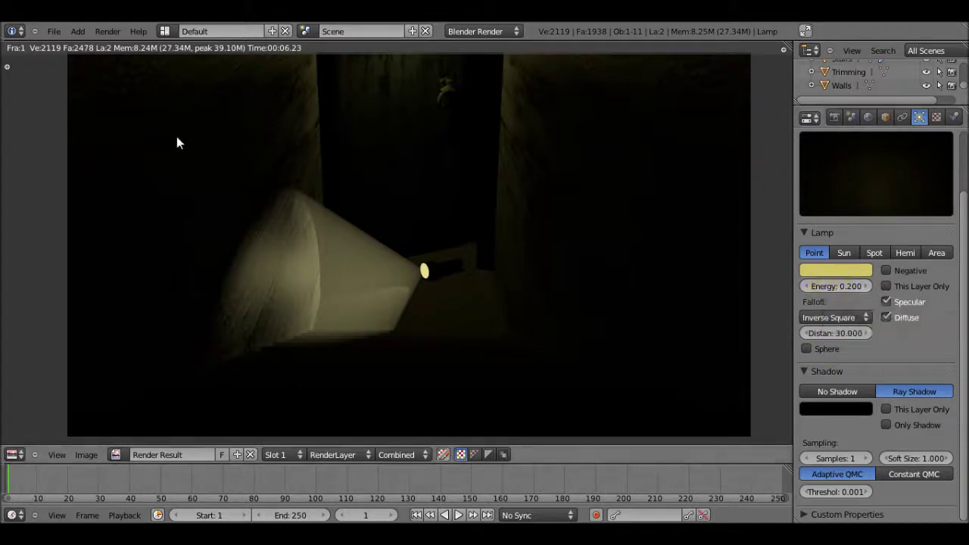
pyautogui.press('Escape')
# Step: Lower the energy of the flashlight's spot lamp to 0.640 and render the scene again
pyautogui.rightClick(423, 285)
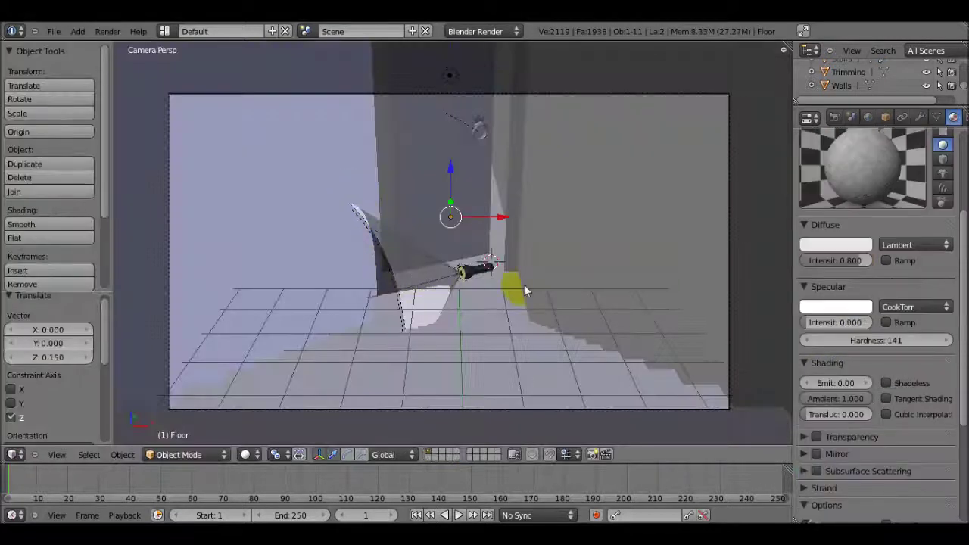
pyautogui.rightClick(449, 279)
pyautogui.moveTo(855, 277); pyautogui.dragTo(837, 284)
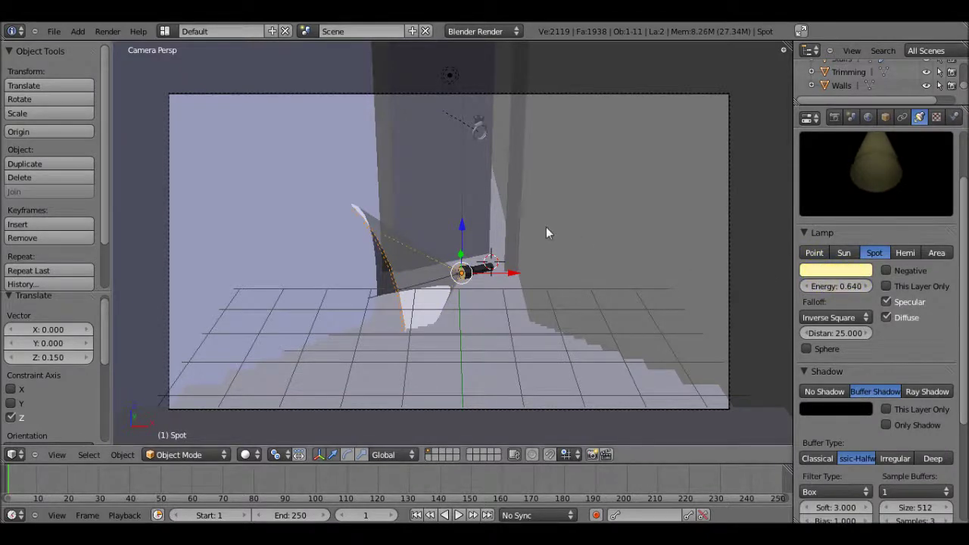
pyautogui.press('F12')
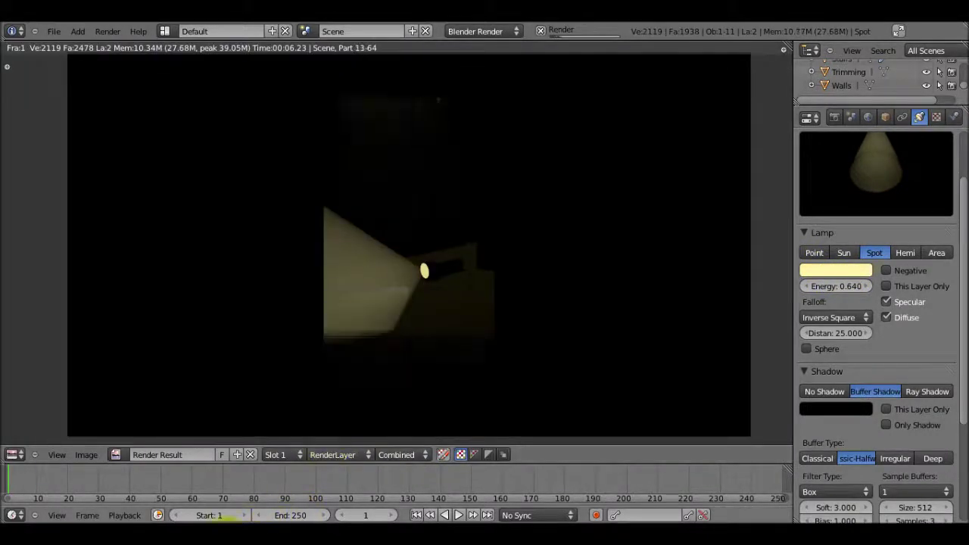